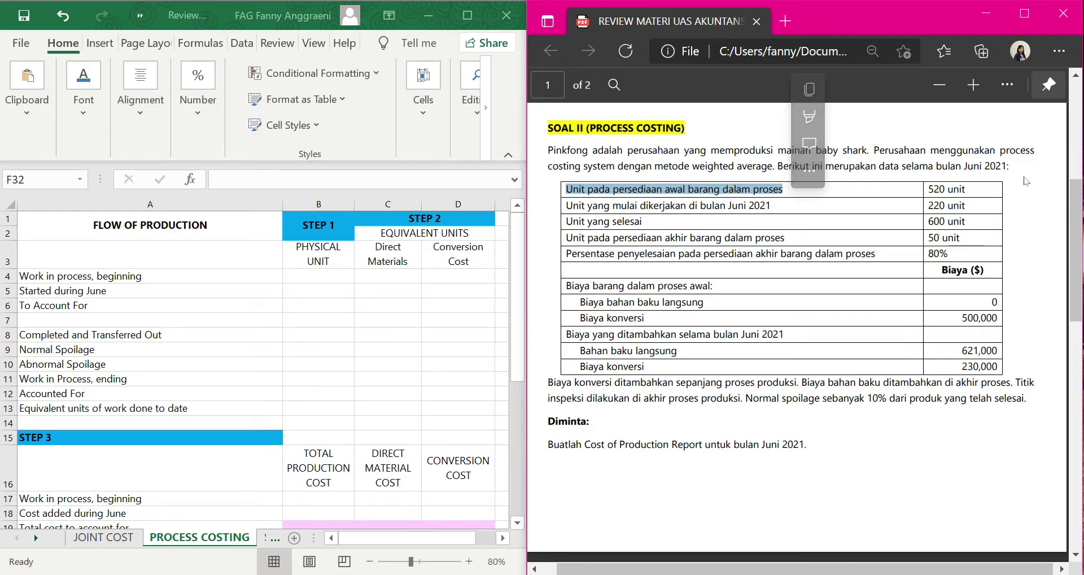
Examine the process costing problem's unit quantities, the costs added during June 2021, and the inspection and normal spoilage assumptions
left_click_drag(967, 189, 933, 191)
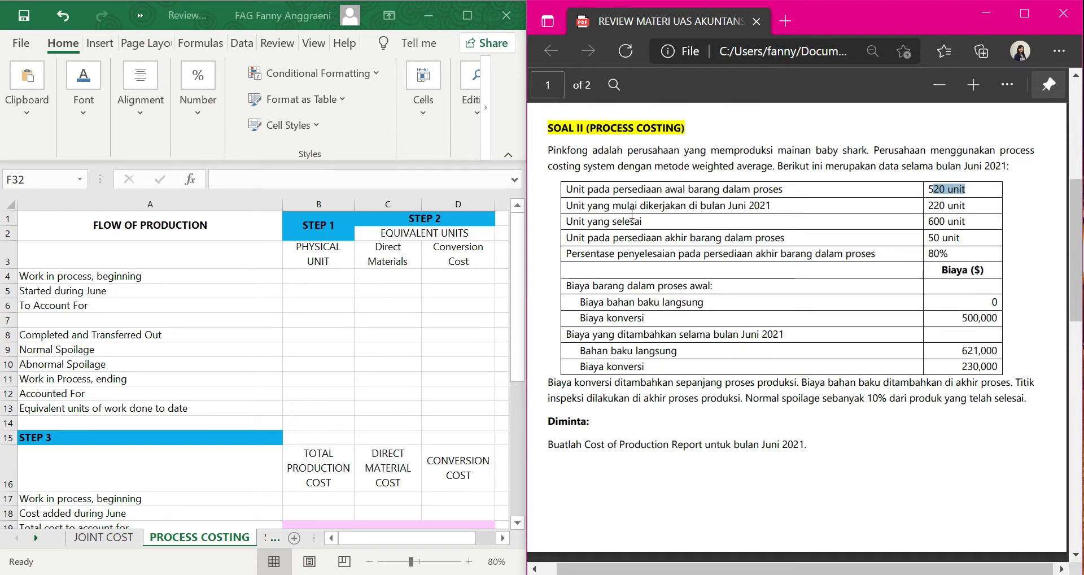
left_click(864, 240)
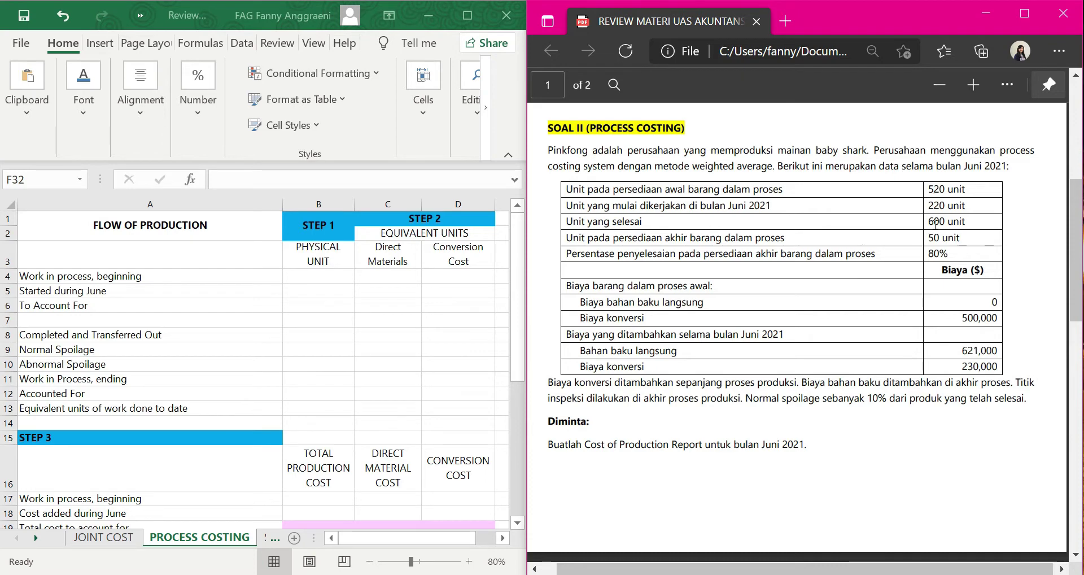
left_click_drag(973, 220, 921, 219)
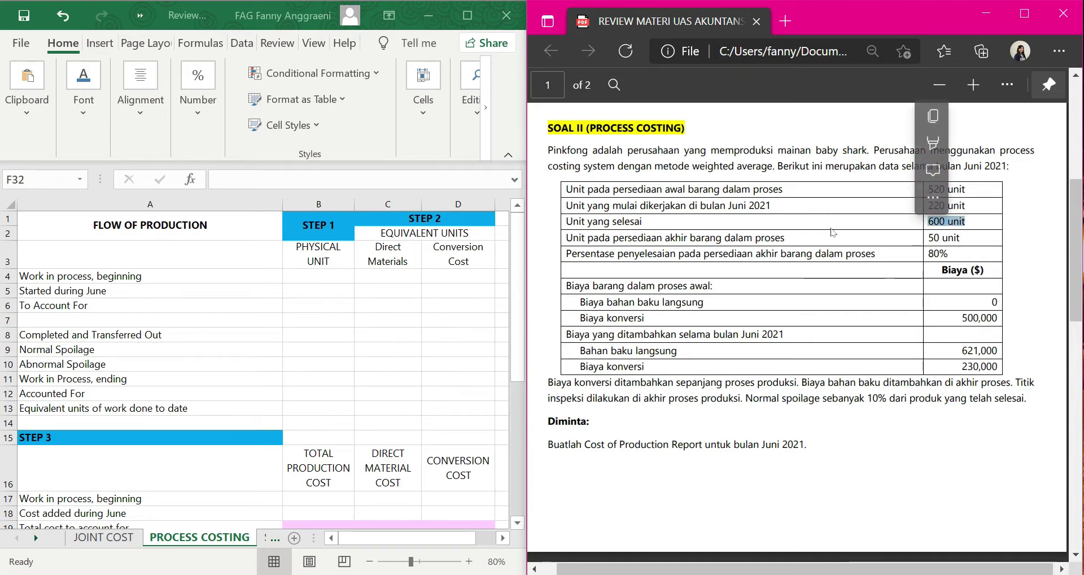
left_click(713, 241)
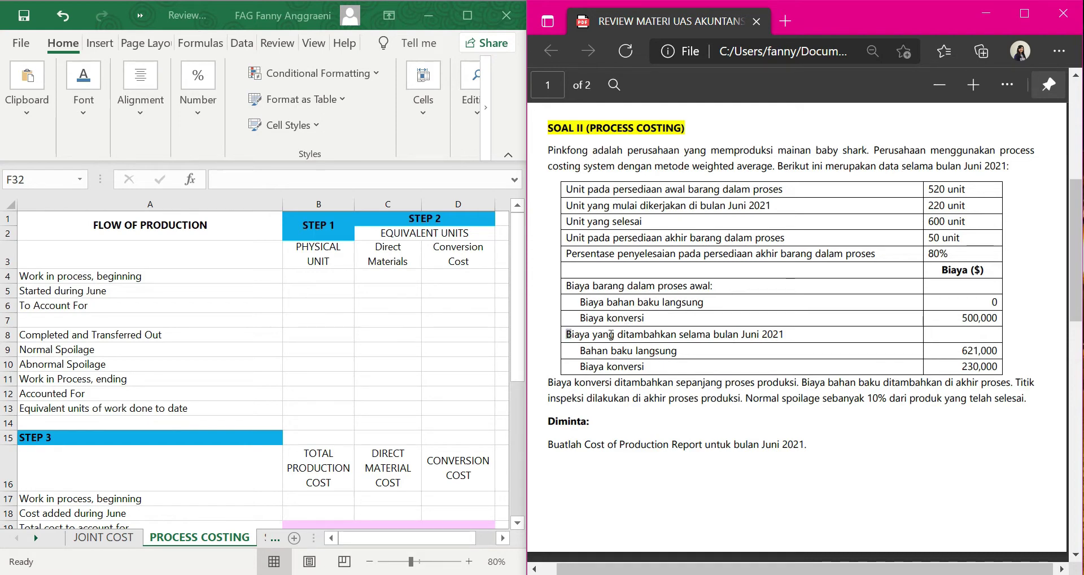
left_click_drag(565, 334, 796, 330)
left_click(786, 334)
left_click_drag(753, 399, 556, 402)
left_click(842, 402)
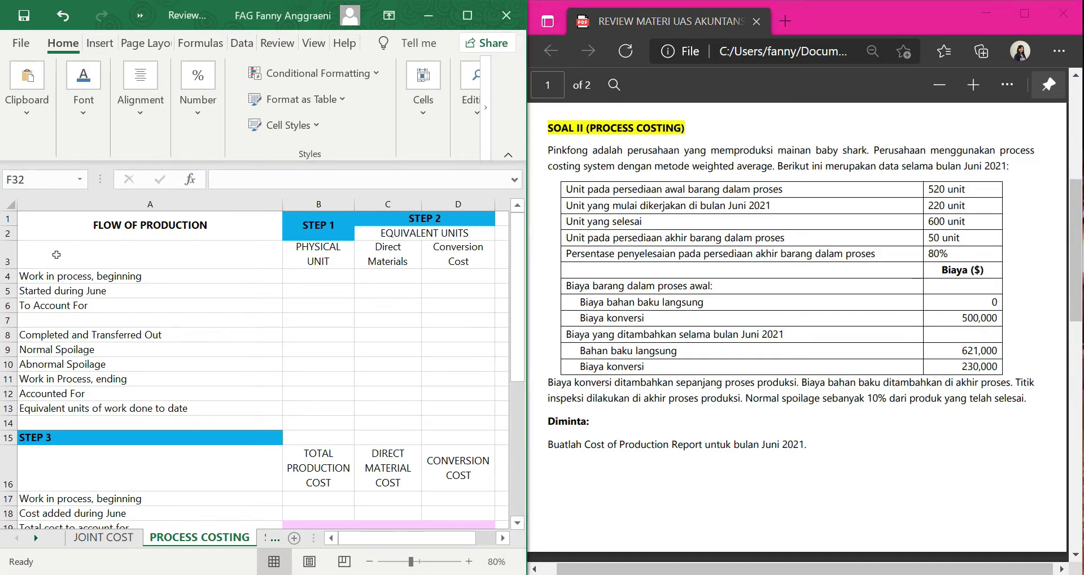
Review the Flow of Production rows in column A, from beginning work in process through Accounted For
left_click(206, 277)
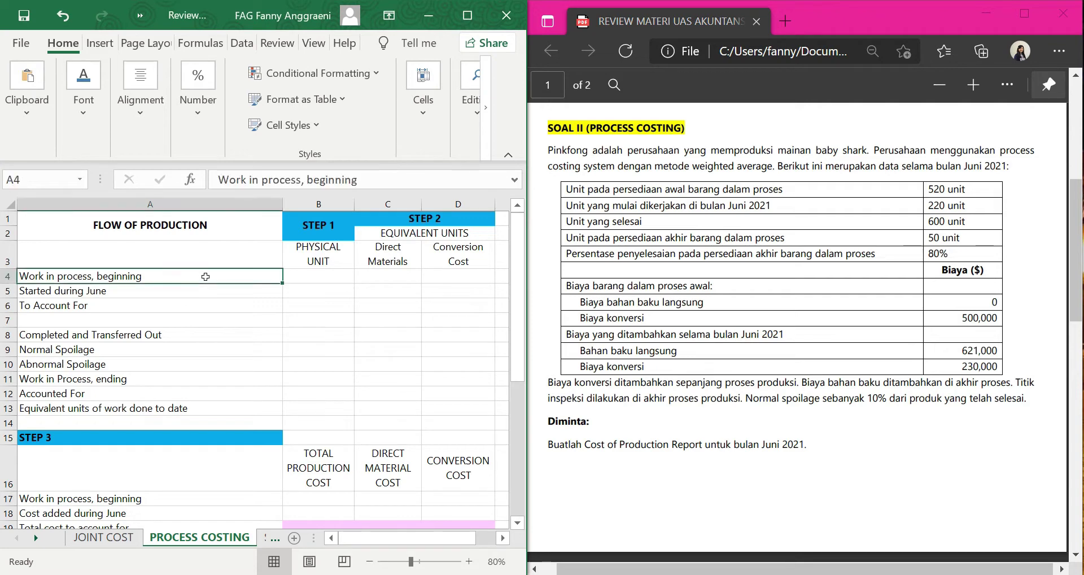
left_click(197, 294)
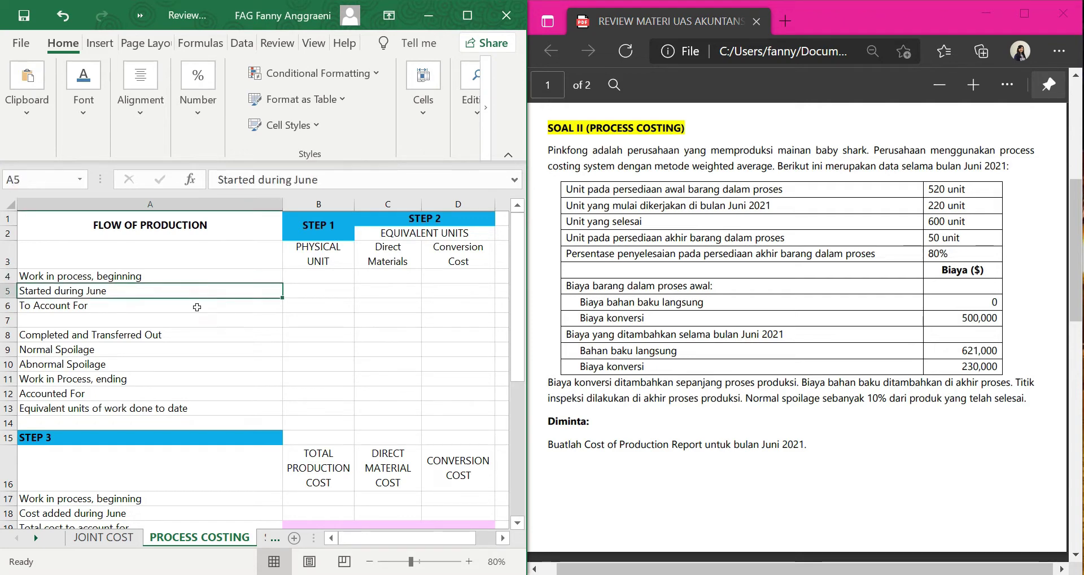
left_click(197, 306)
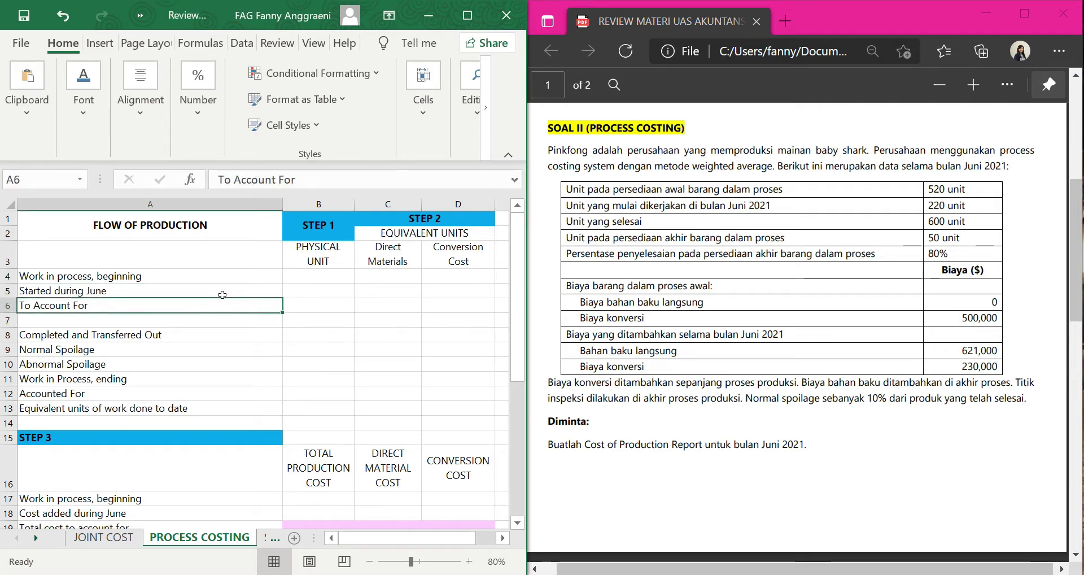
left_click(214, 334)
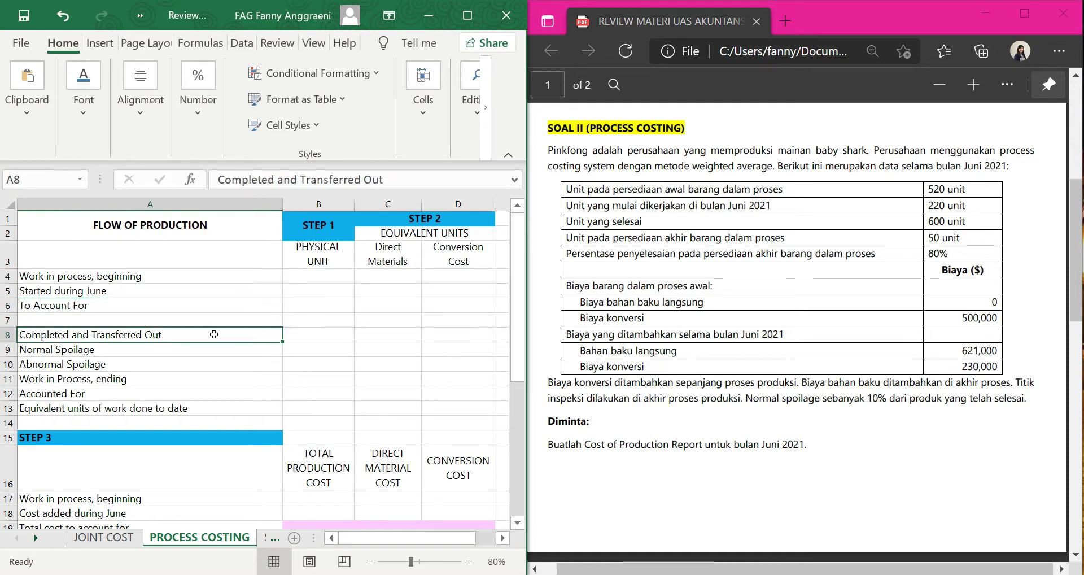
left_click(214, 349)
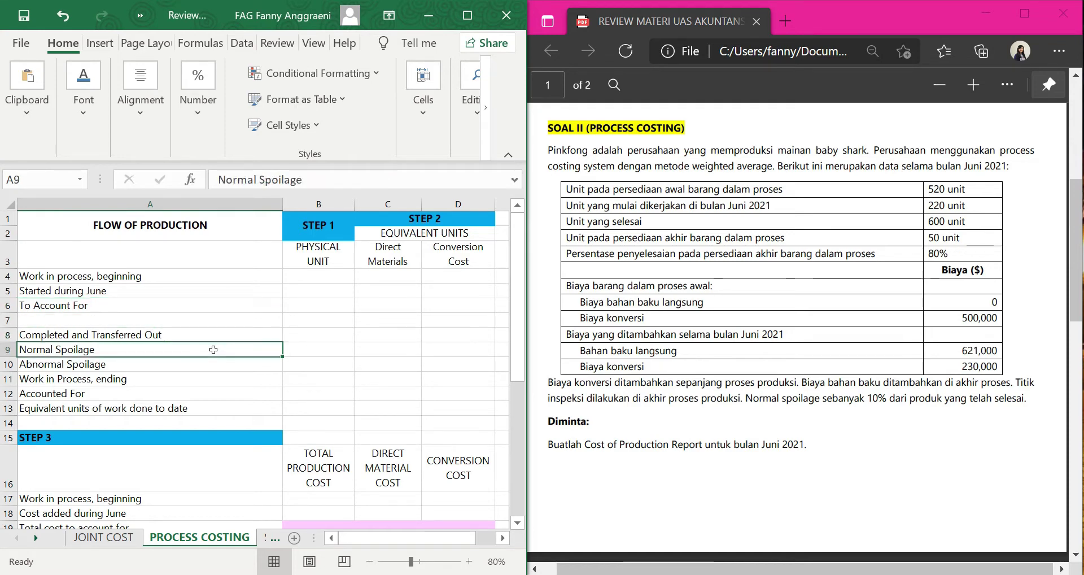
left_click(208, 365)
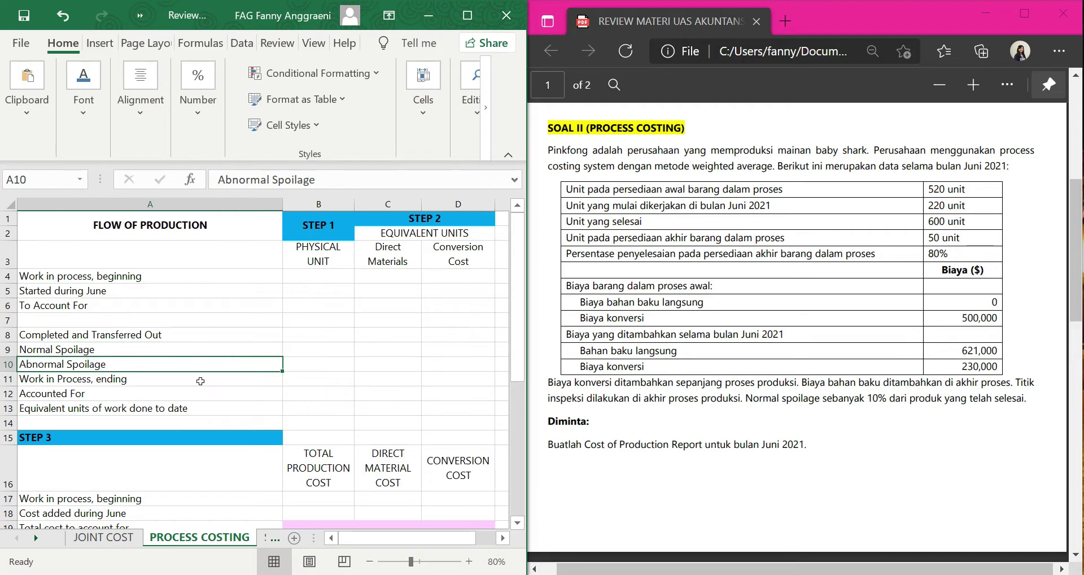
left_click(201, 381)
left_click(203, 391)
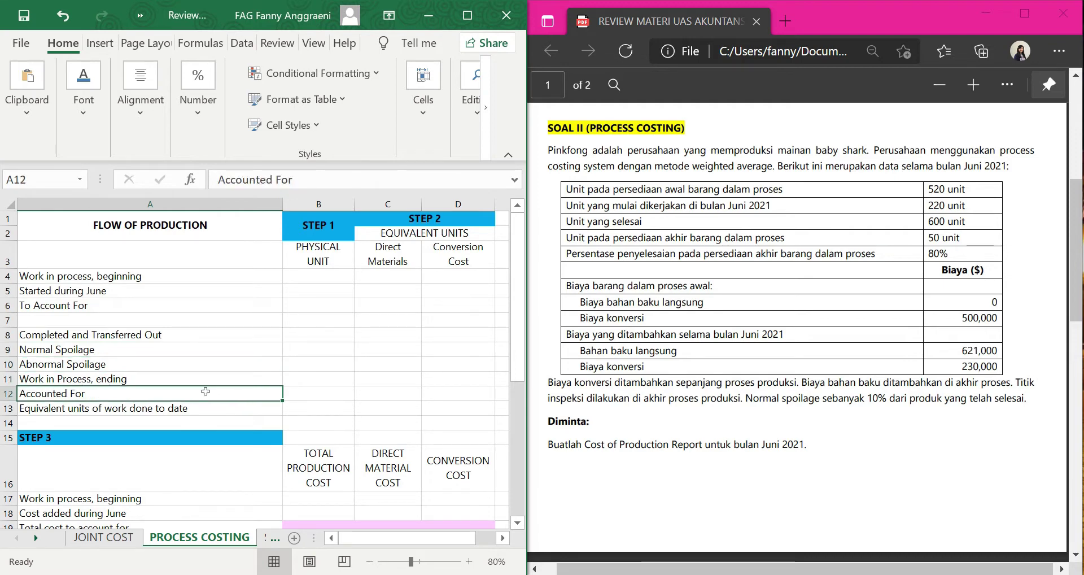
left_click(156, 303)
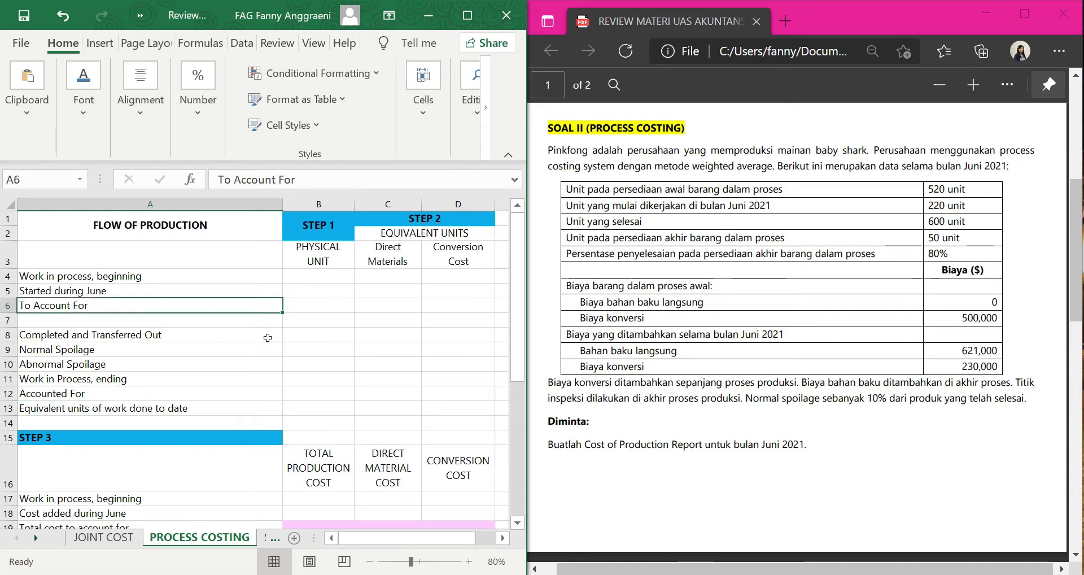
Highlight "520 unit" in yellow in the problem PDF and enter 520 as the physical units for Work in process, beginning (B4)
left_click(299, 270)
left_click_drag(975, 193, 917, 186)
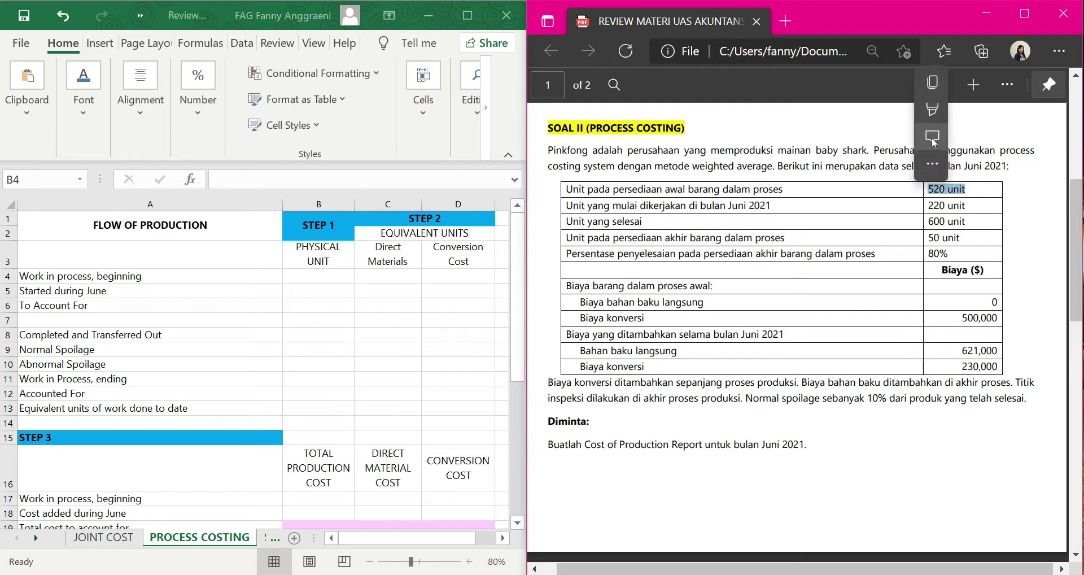
left_click(932, 82)
left_click(326, 277)
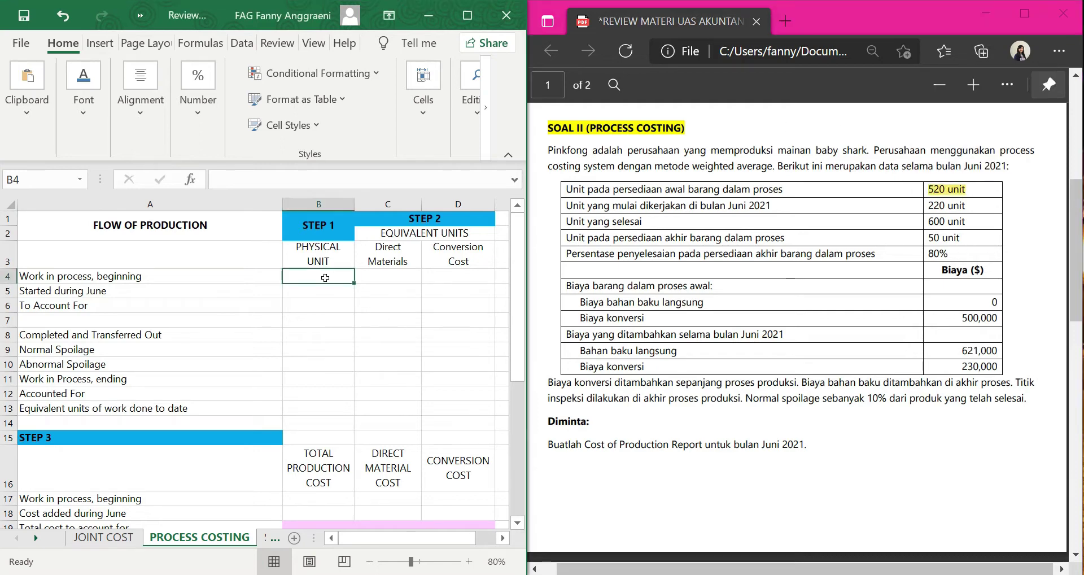
type("520")
key("Return")
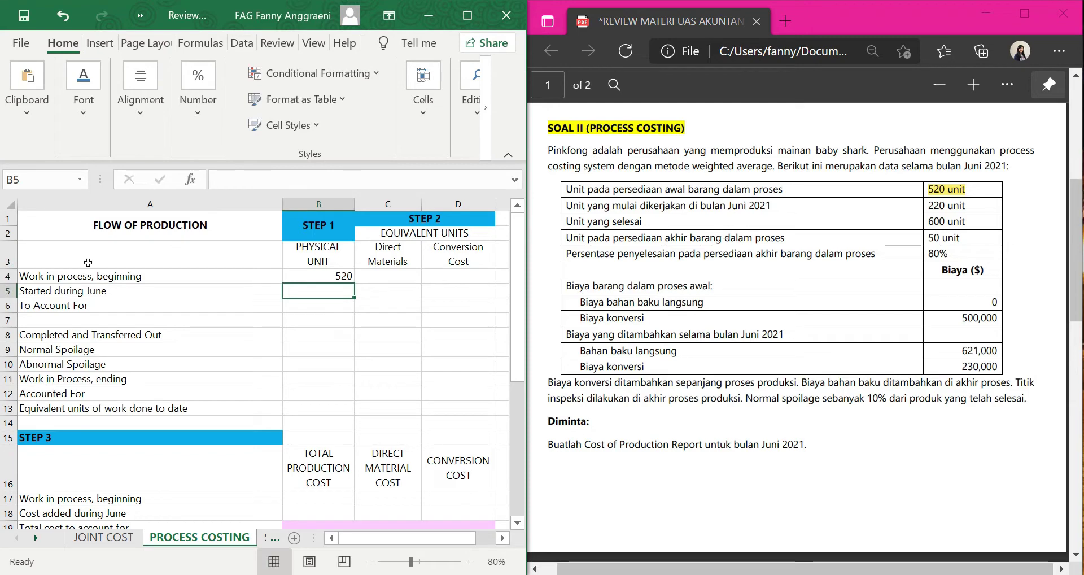
Highlight "220 unit" in yellow in the problem PDF and enter 220 as the physical units for Started during June (B5)
left_click(86, 291)
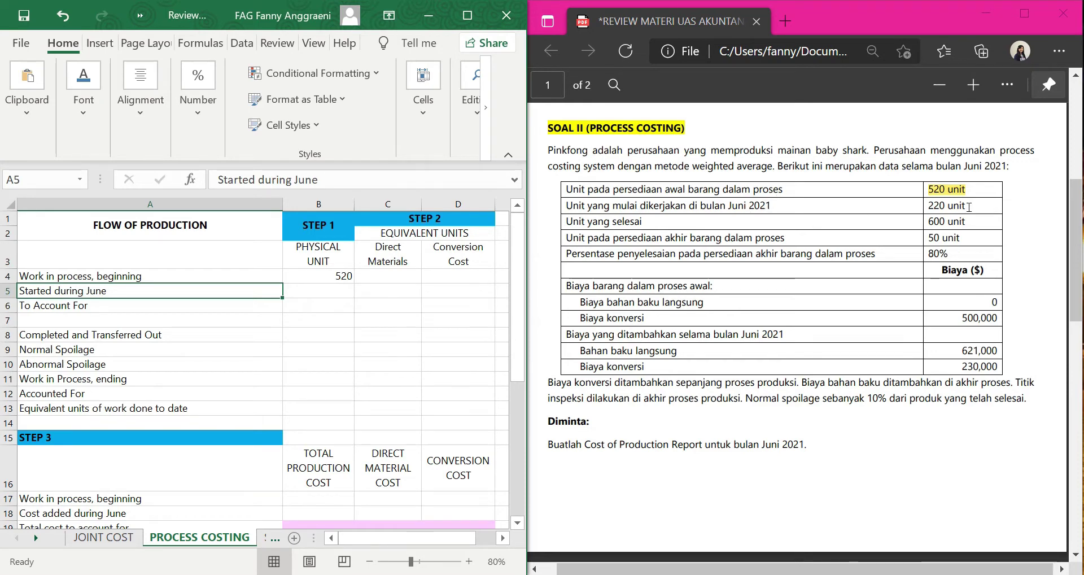
left_click_drag(968, 205, 927, 205)
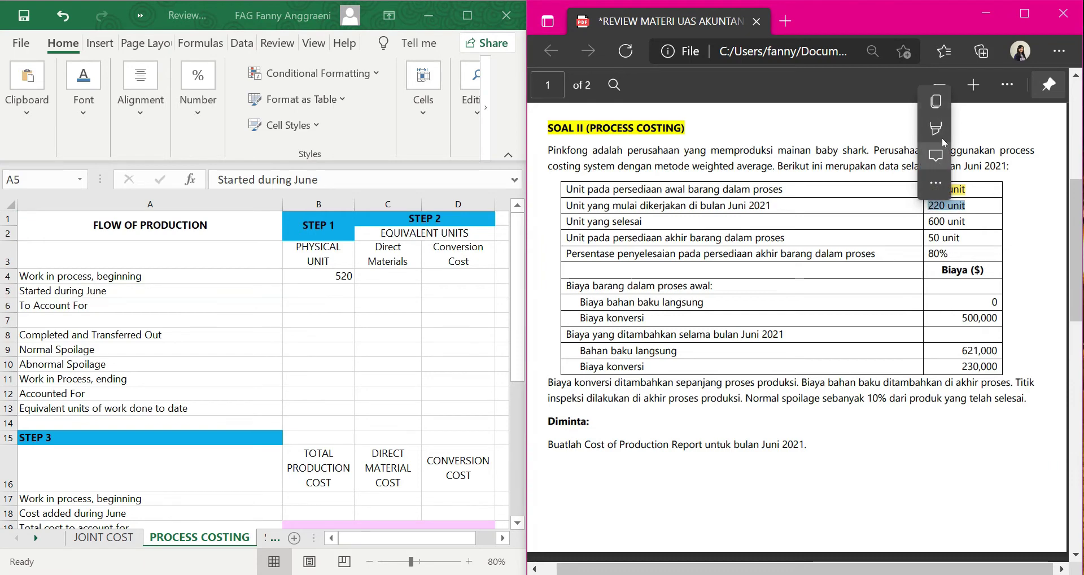
mouse_move(945, 135)
left_click(899, 90)
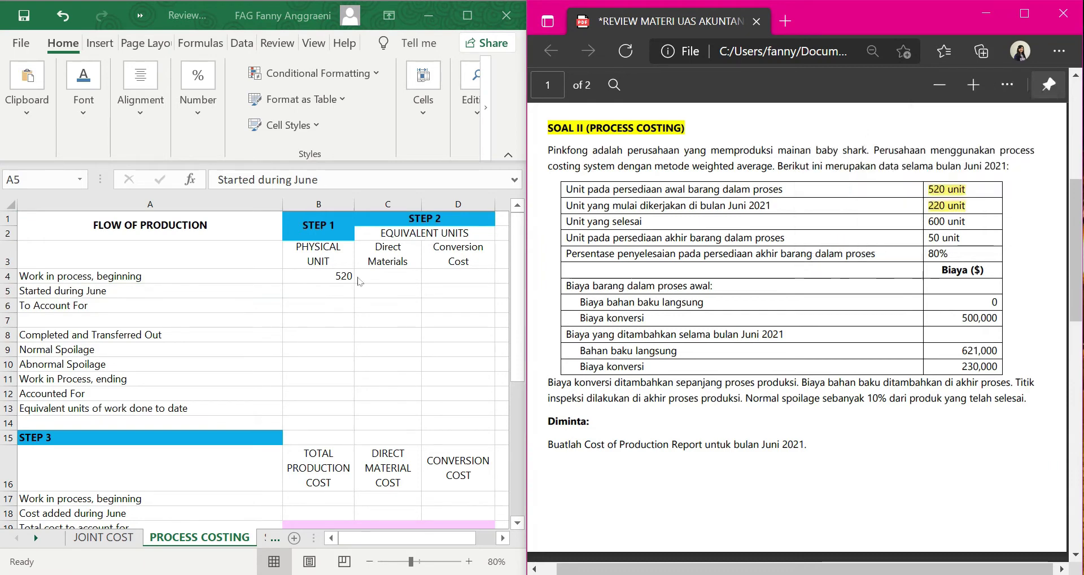
left_click(341, 290)
type("220")
key("Return")
Calculate the physical units To Account For in B6 with the formula =B4+B5
type("=")
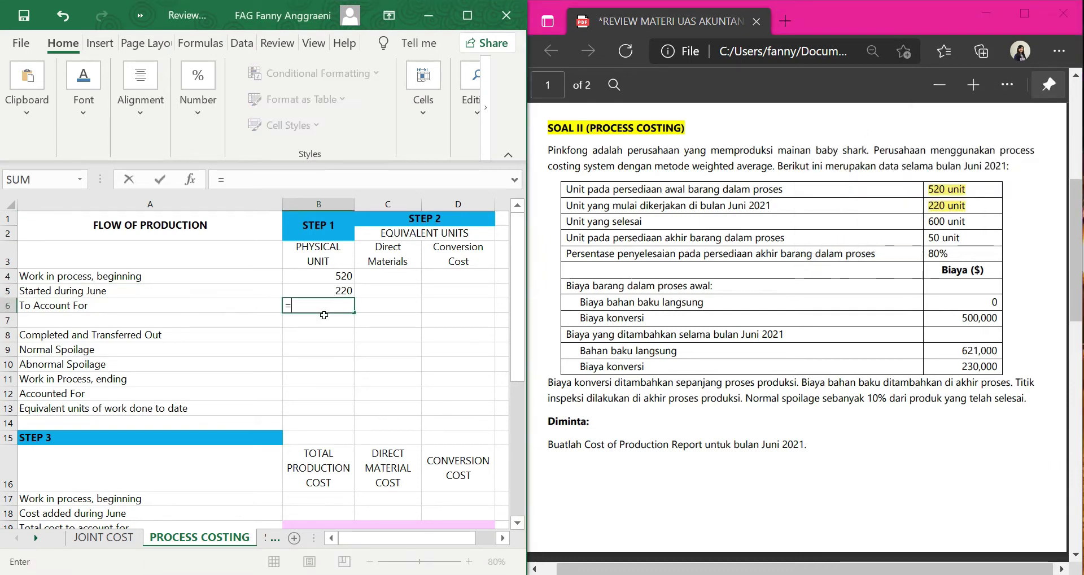
left_click(322, 276)
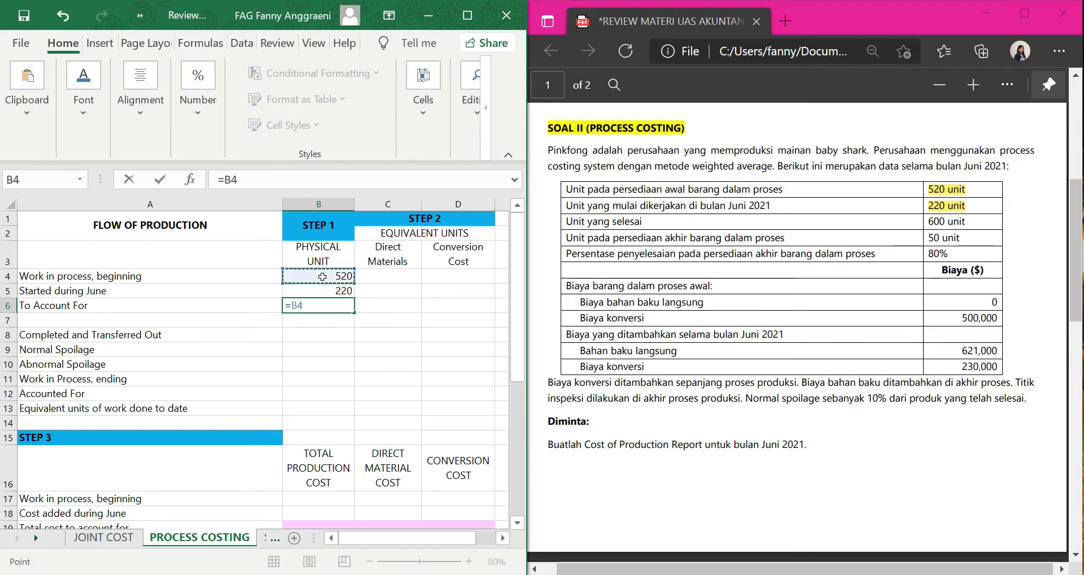
type("+")
left_click(320, 289)
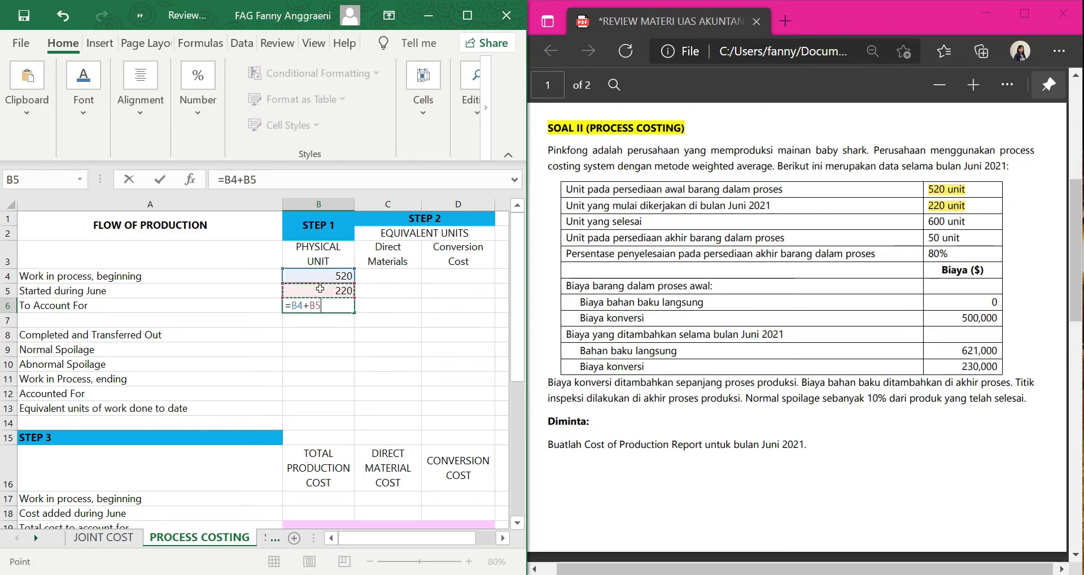
key("Return")
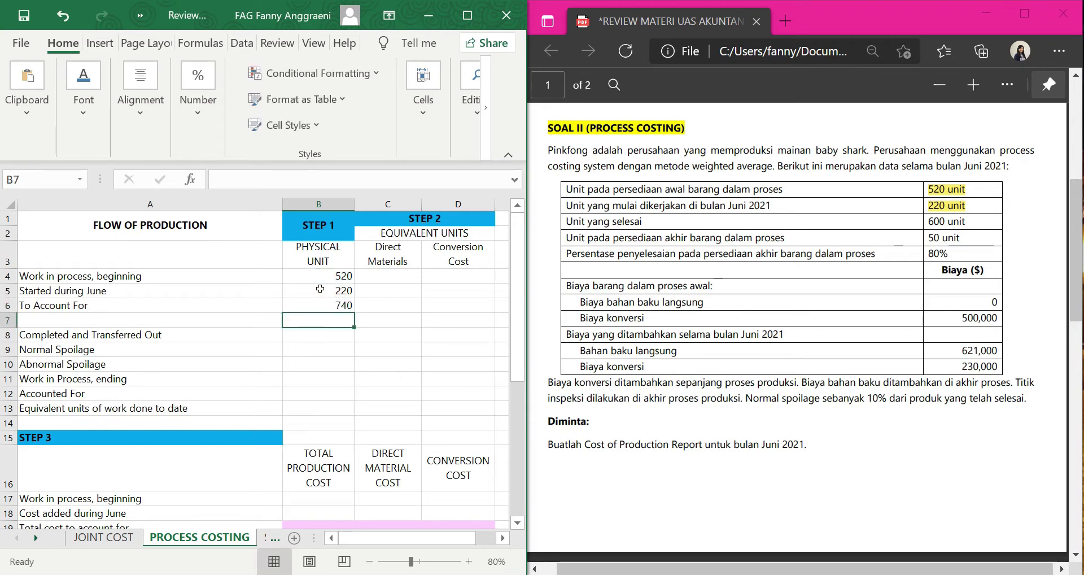
Highlight "600 unit" in green in the problem PDF and enter 600 as the physical units for Completed and Transferred Out (B8)
left_click(295, 335)
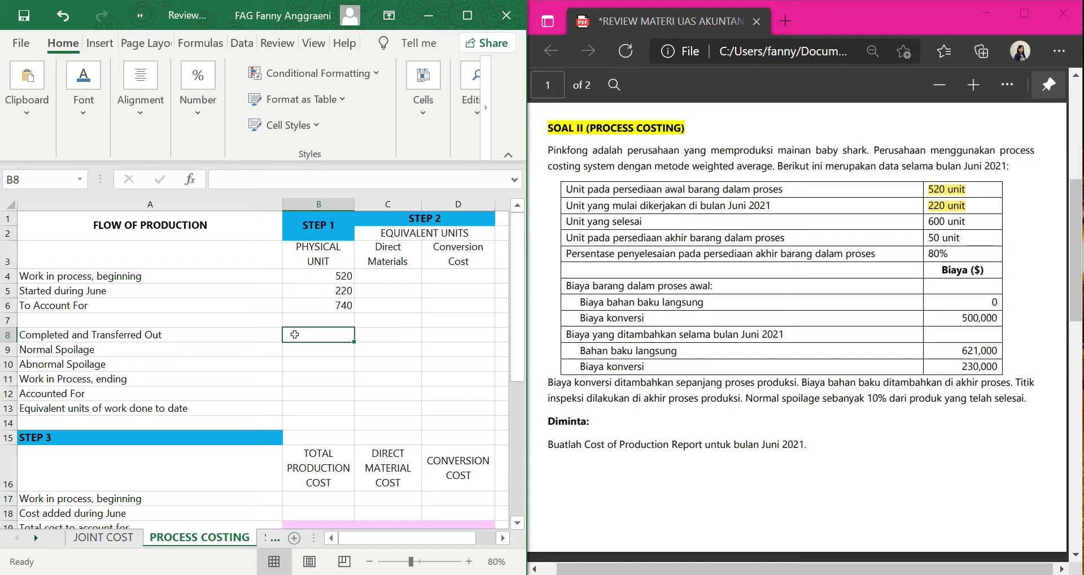
left_click(732, 234)
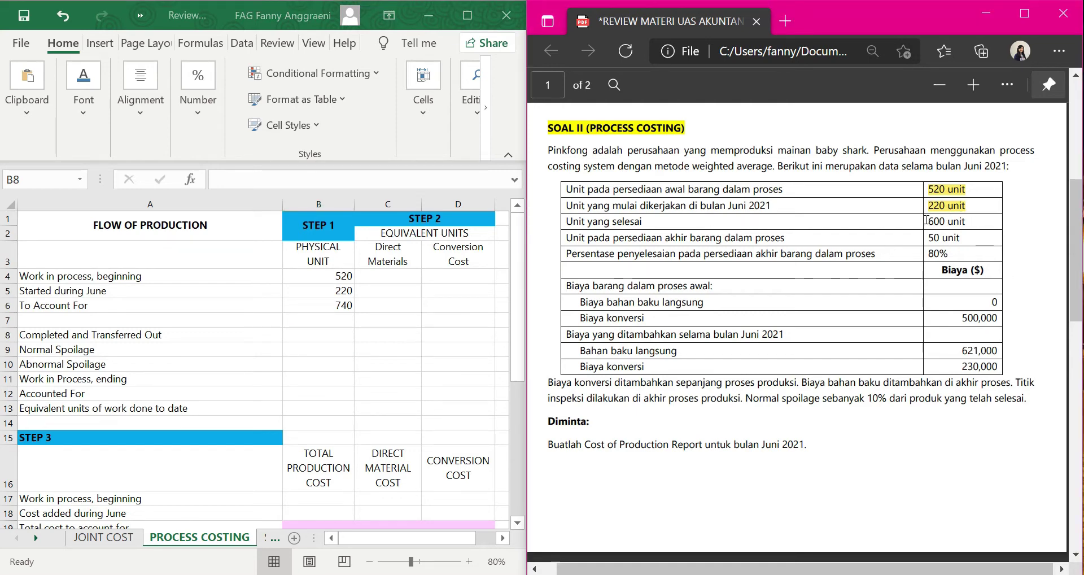
mouse_move(928, 221)
left_mouse_down()
mouse_move(968, 220)
mouse_move(928, 221)
left_mouse_up()
left_click(968, 220)
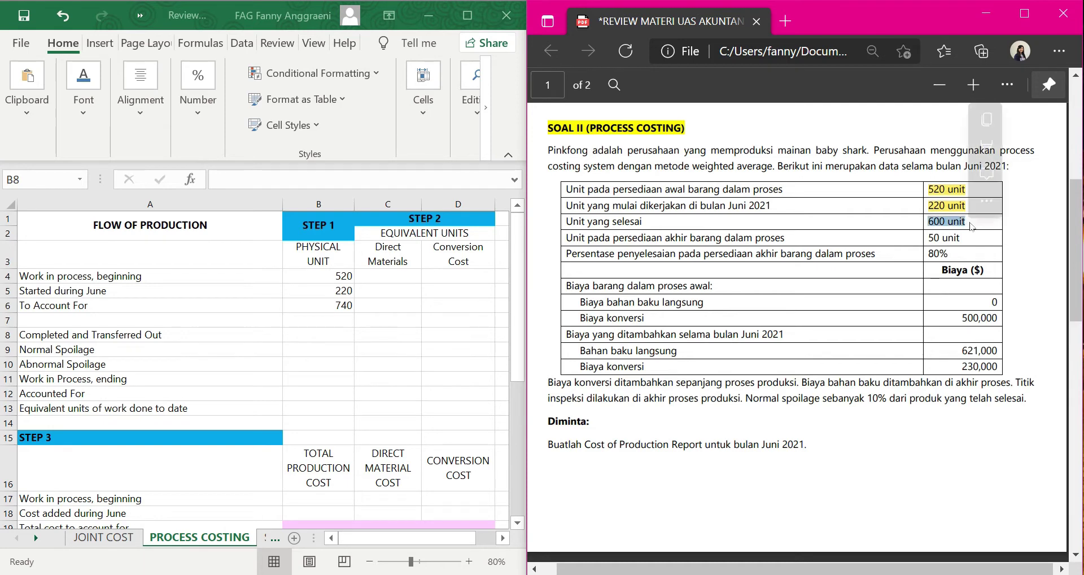
mouse_move(982, 150)
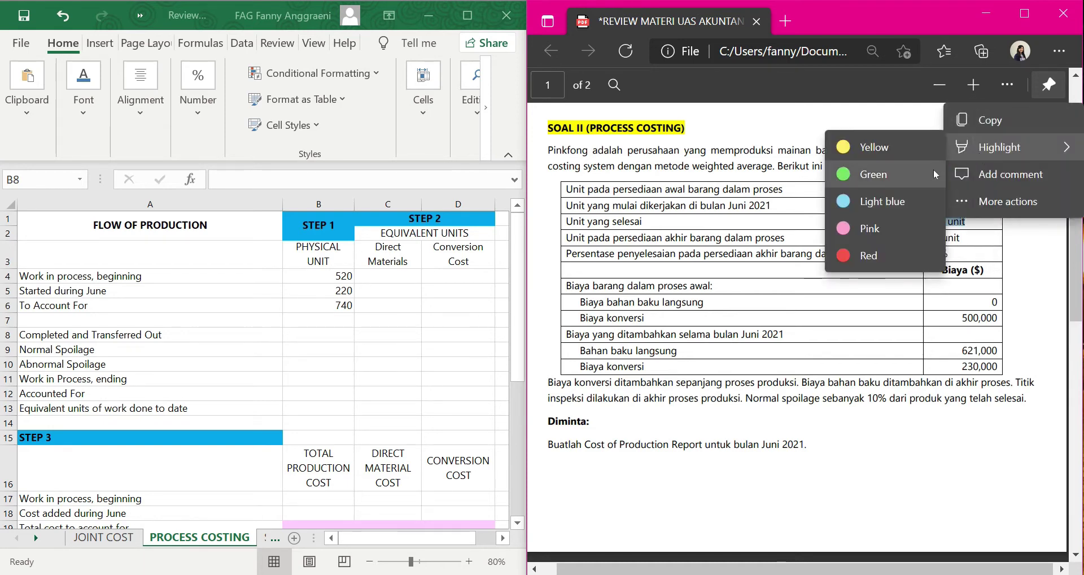
left_click(864, 174)
left_click(313, 339)
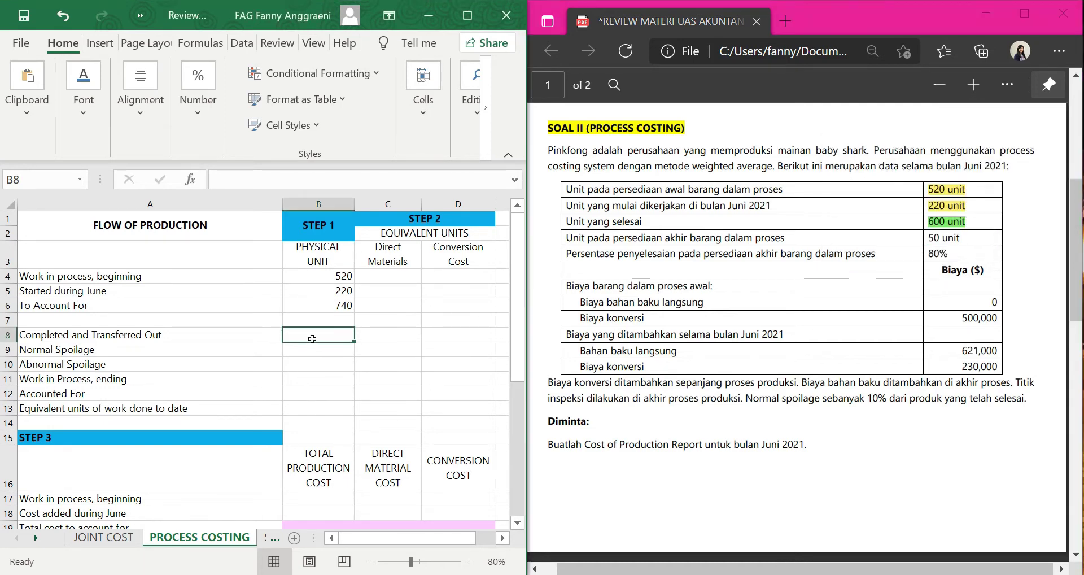
type("600")
key("Return")
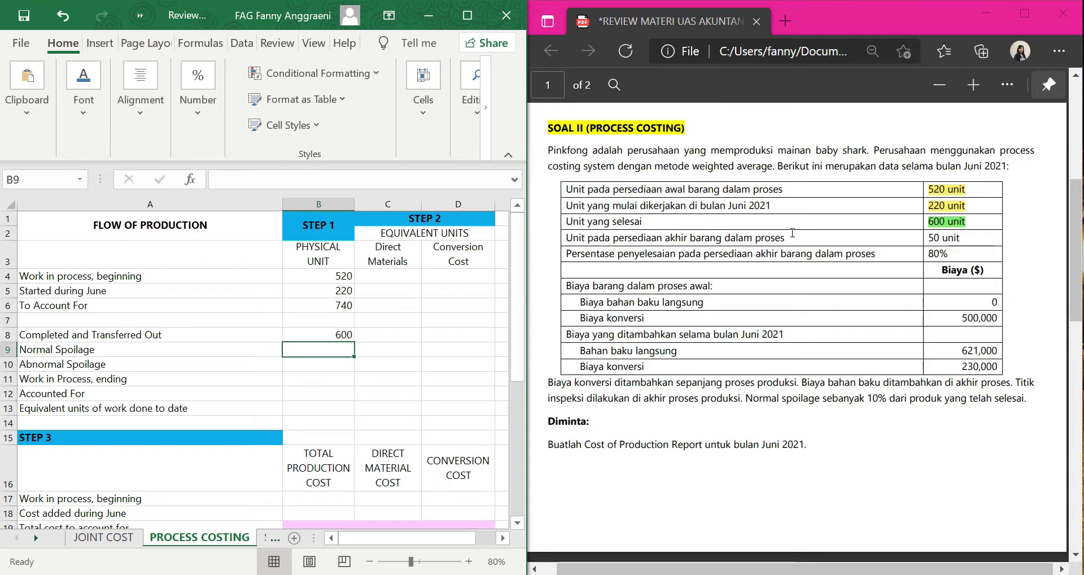
Highlight "50 unit" in green in the problem PDF and enter 50 as the physical units for Work in Process, ending (B11)
left_click_drag(962, 238, 927, 238)
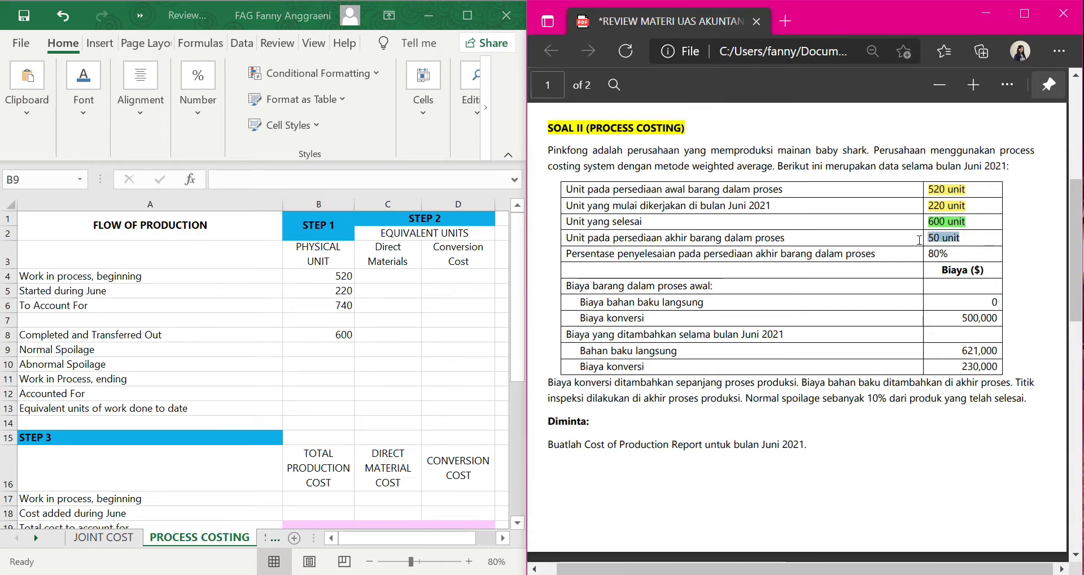
left_click(936, 164)
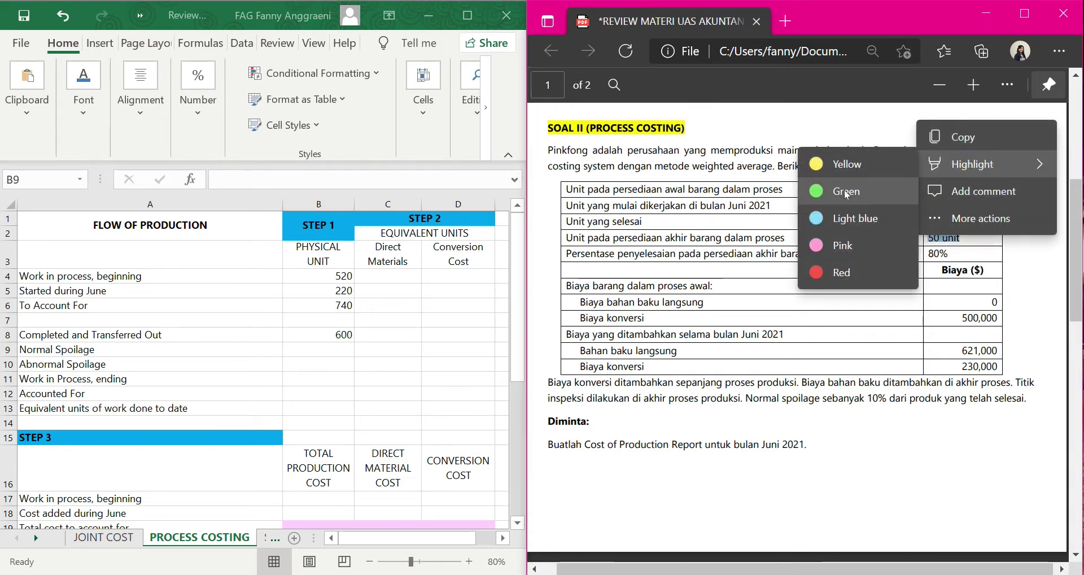
left_click(791, 186)
key("alt+Tab")
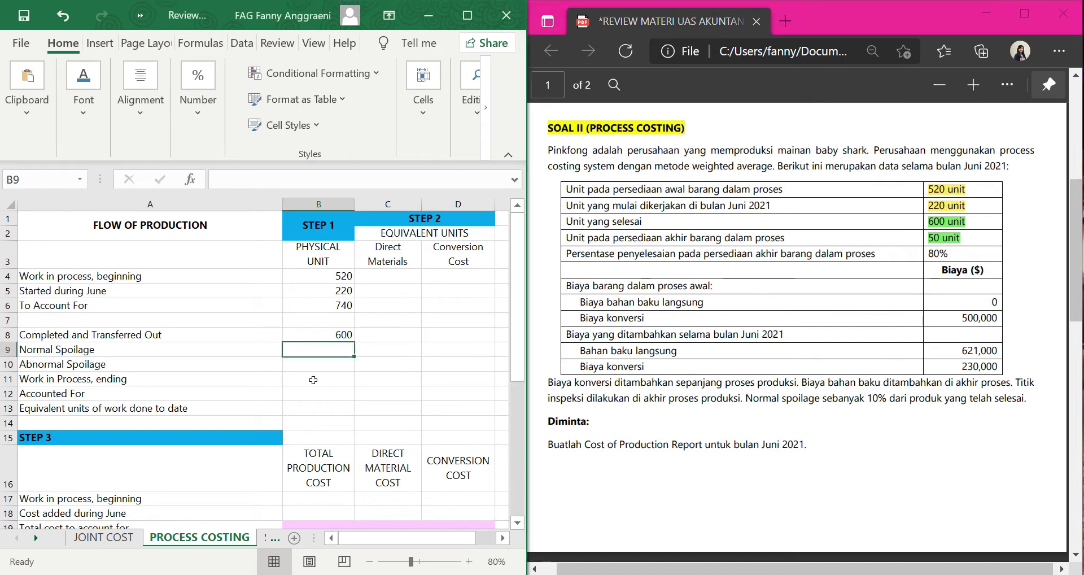
left_click(314, 380)
type("50")
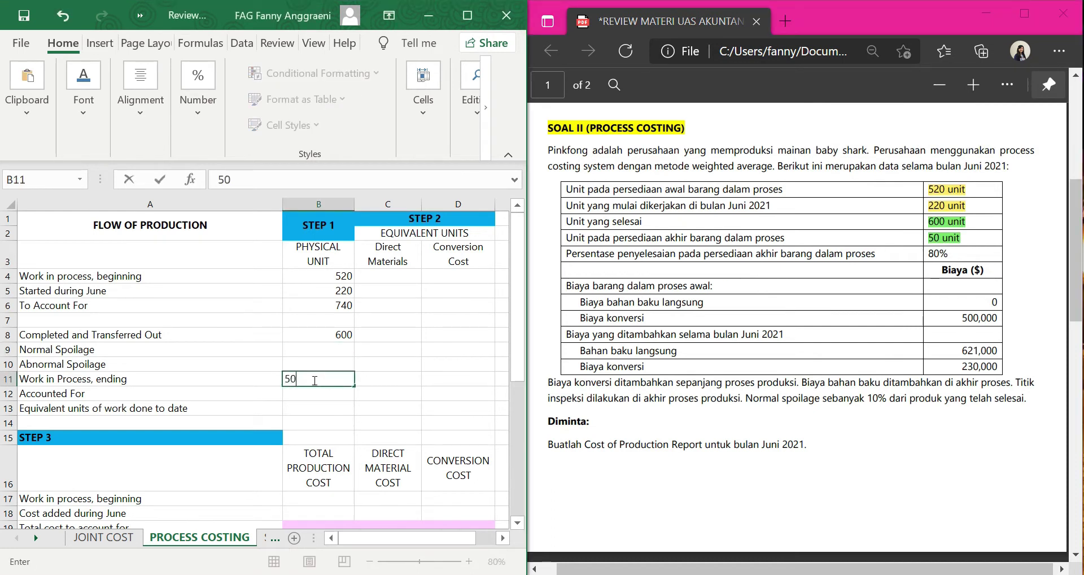
key("Return")
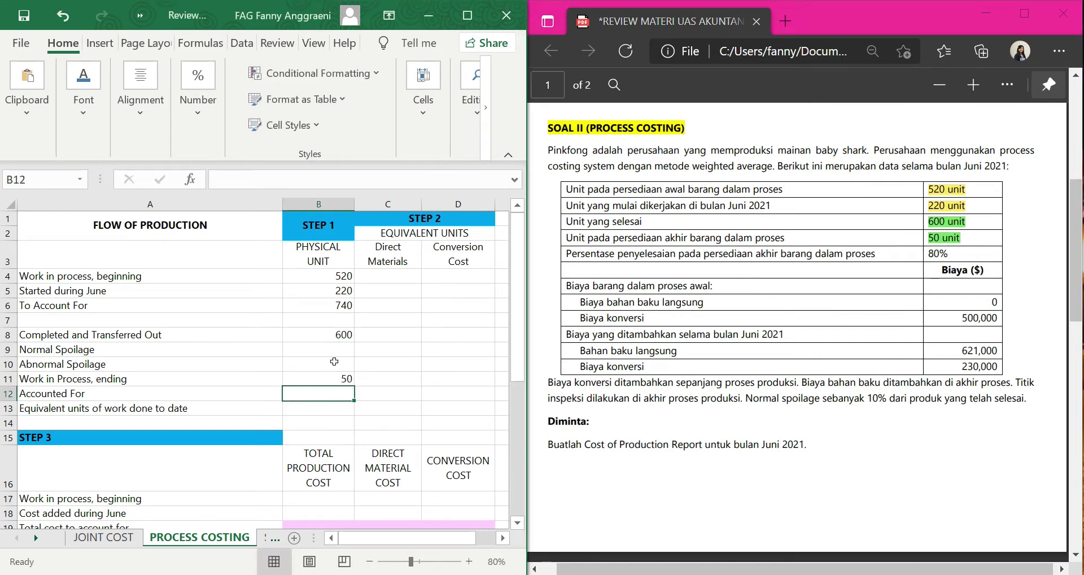
Highlight the sentence "Normal spoilage sebanyak 10% dari produk yang telah selesai." in light blue in the problem PDF
left_click(331, 353)
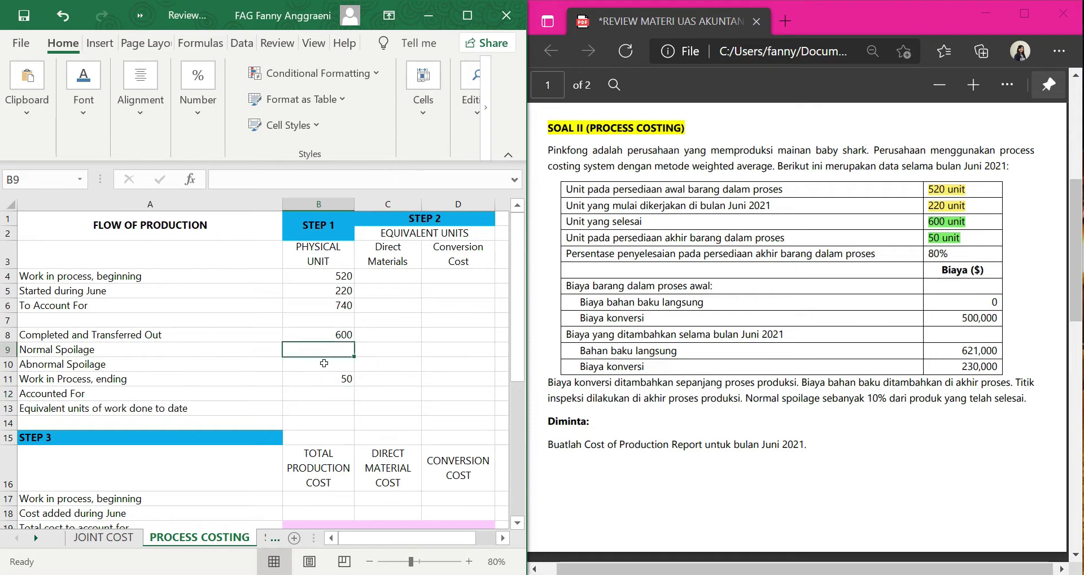
left_click(325, 364)
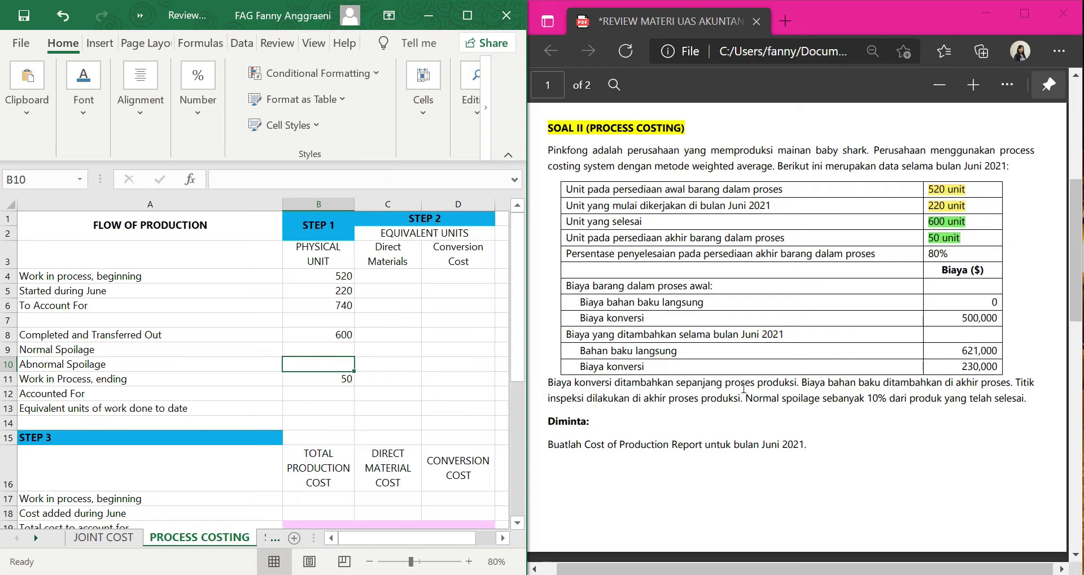
left_click_drag(745, 397, 753, 398)
left_click_drag(811, 383, 1034, 399)
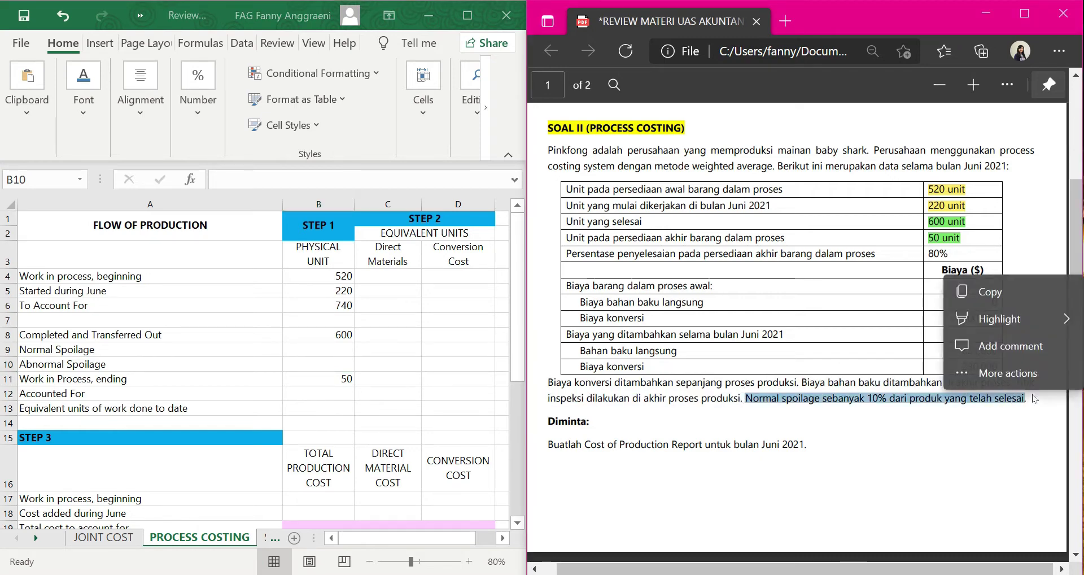
mouse_move(1000, 319)
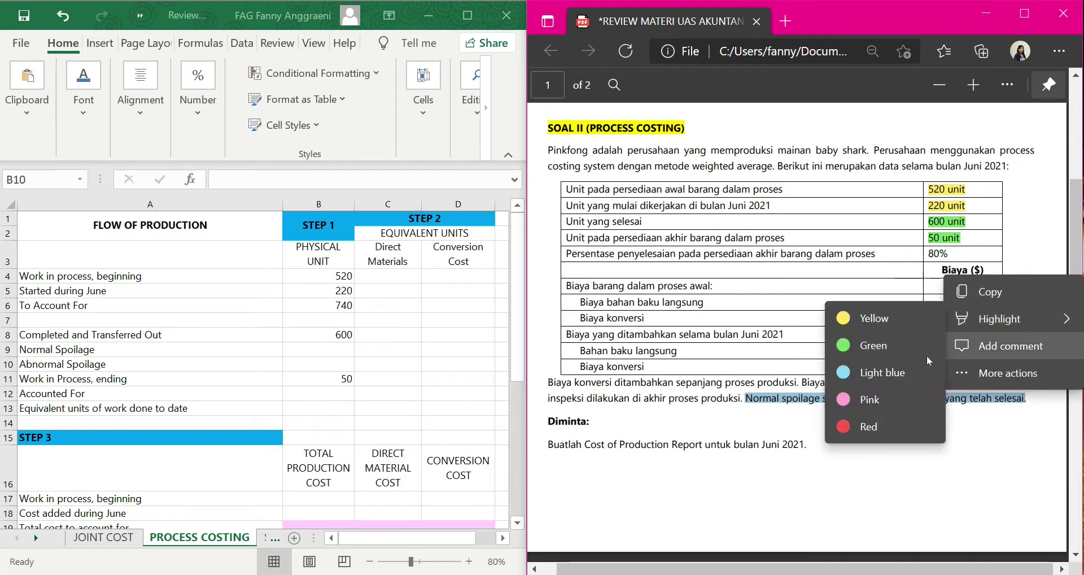
left_click(909, 371)
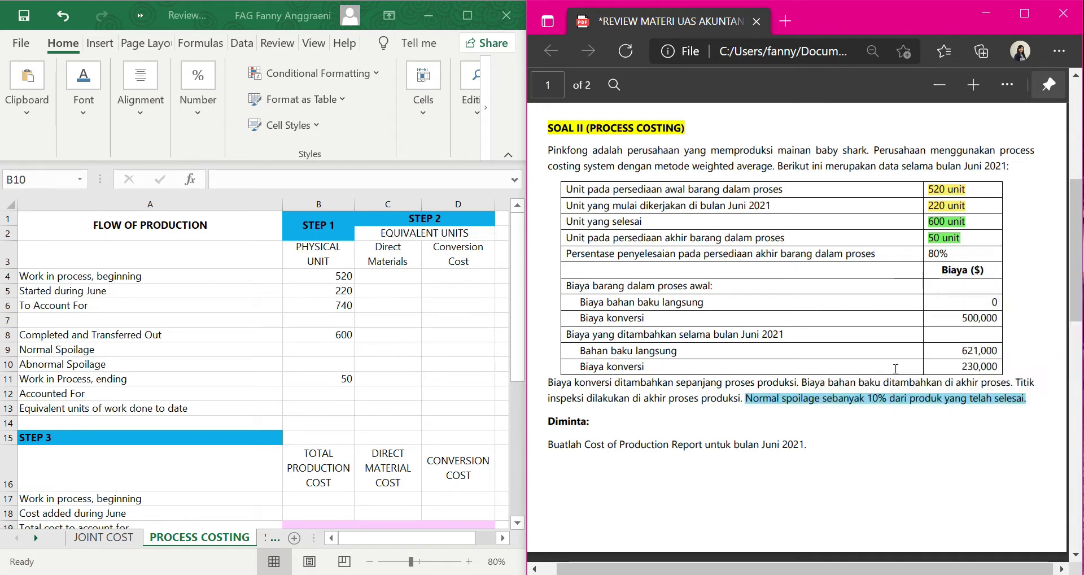
Calculate the physical units for Normal Spoilage in B9 with the formula =10%*B8
left_click(328, 349)
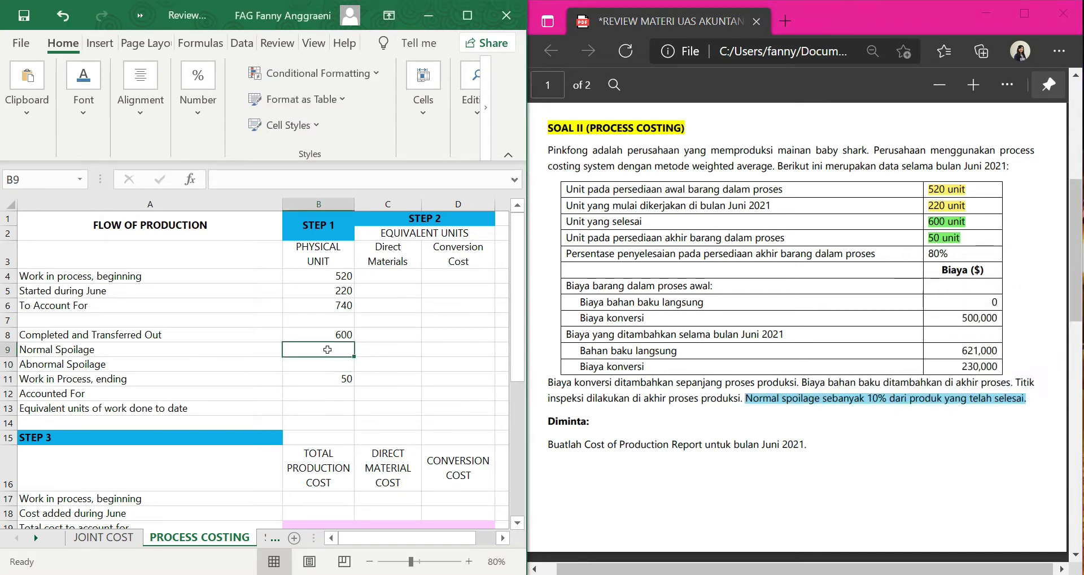
type("=1")
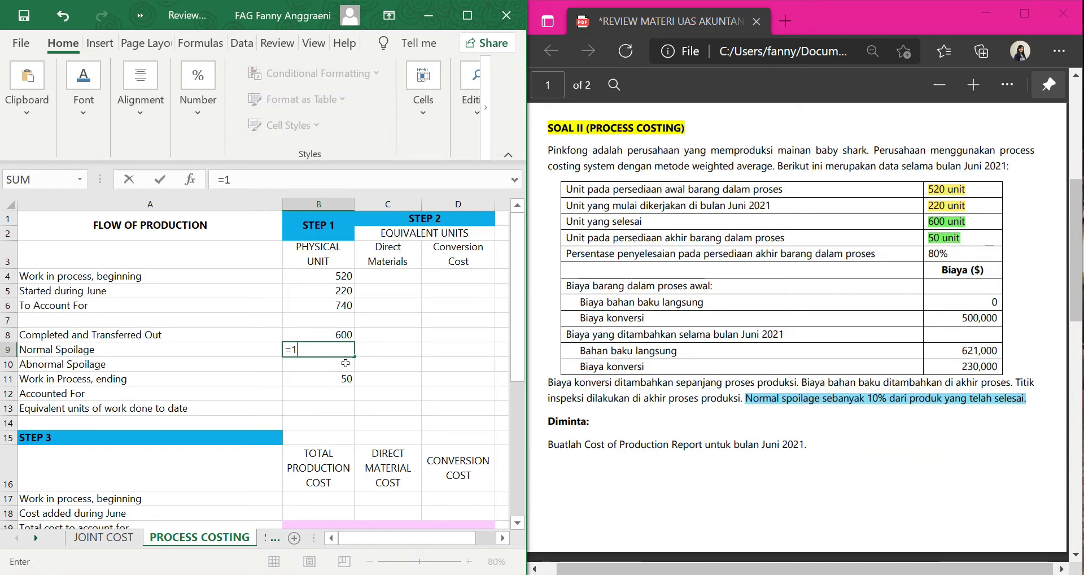
type("0%*")
left_click(302, 333)
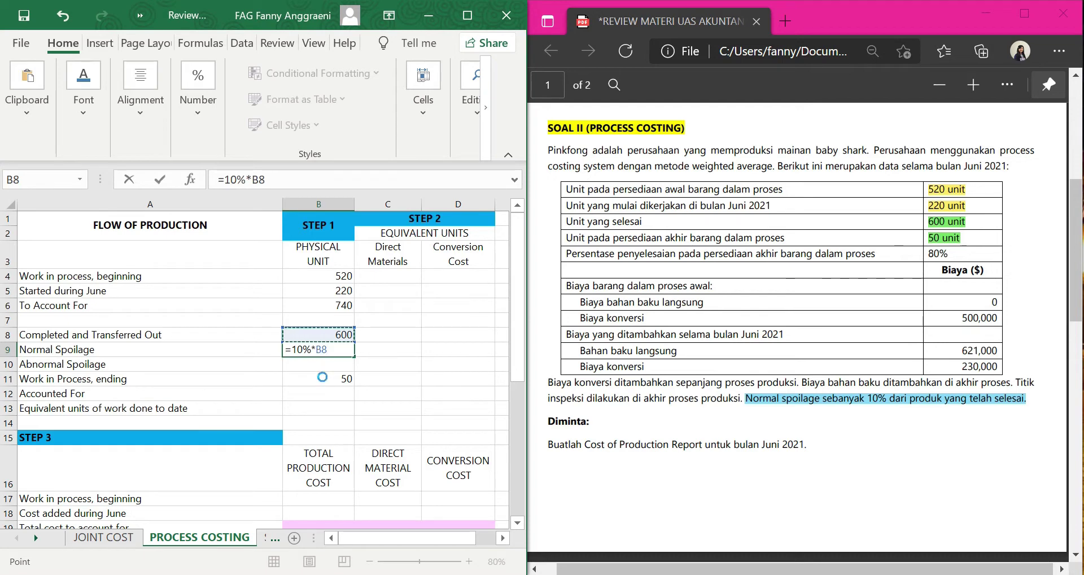
key("Return")
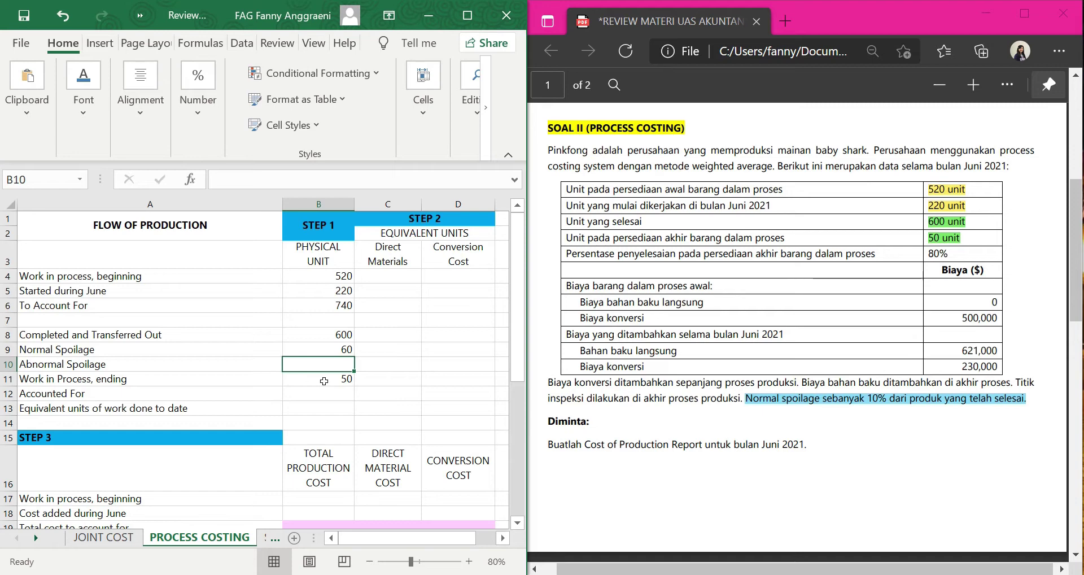
Link the Accounted For physical units in B12 to the To Account For total with the formula =B6
left_click(292, 397)
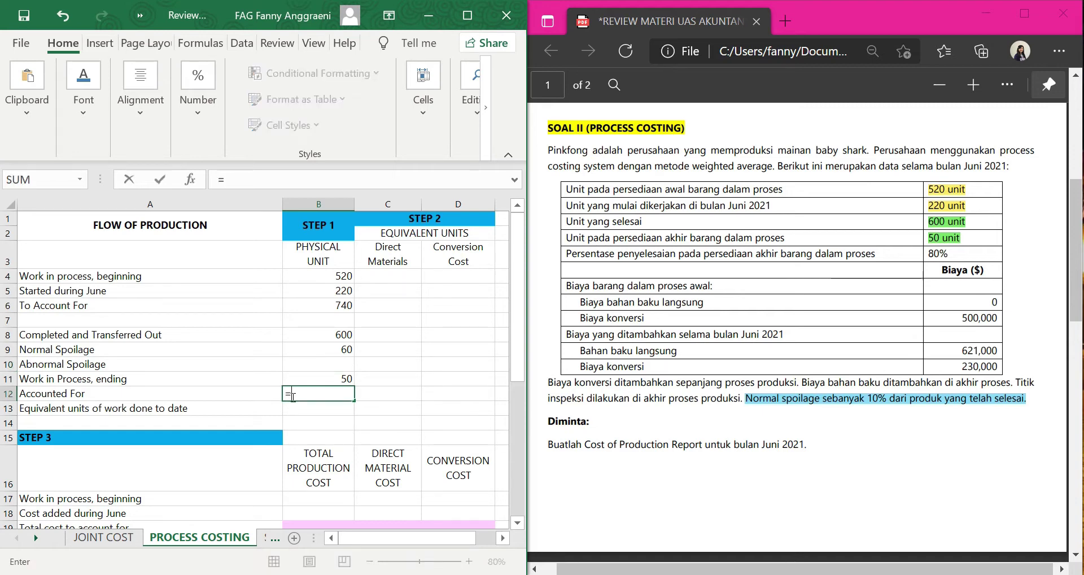
type("=")
left_click(301, 304)
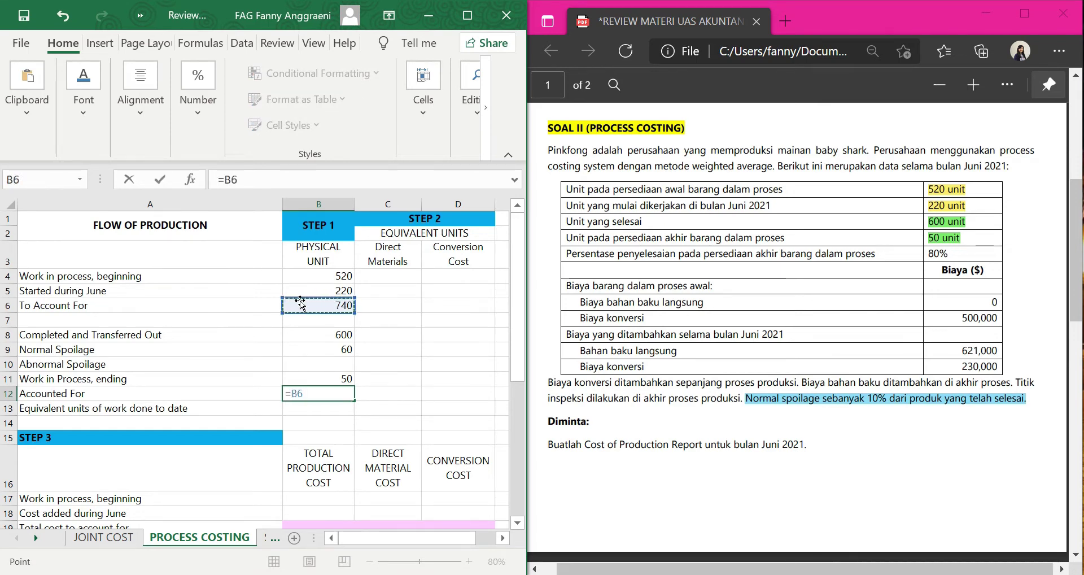
key("Return")
Calculate the physical units for Abnormal Spoilage in B10 with the formula =B12-B8-B9-B11
left_click(295, 364)
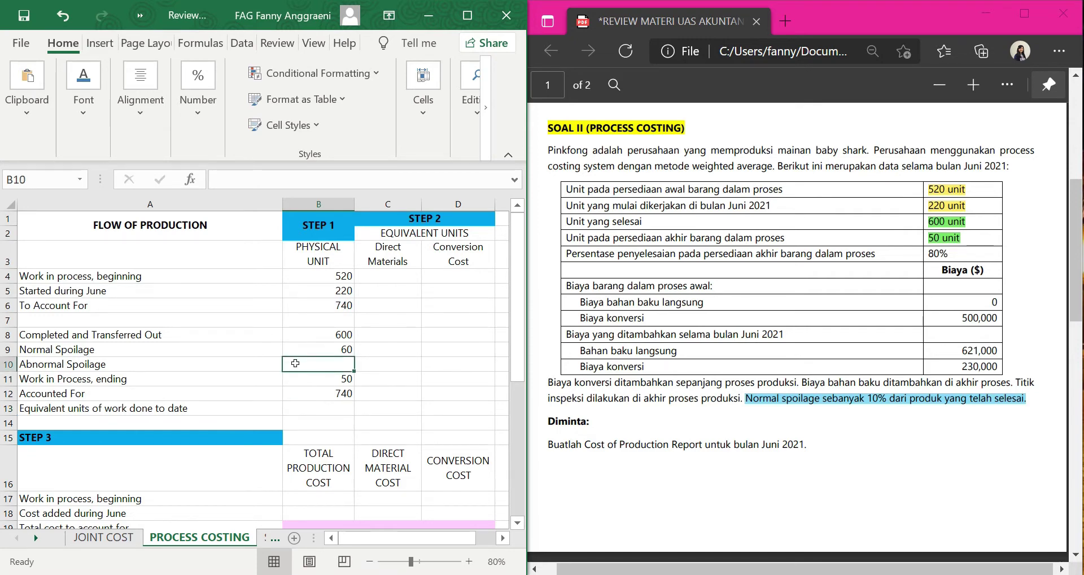
type("=")
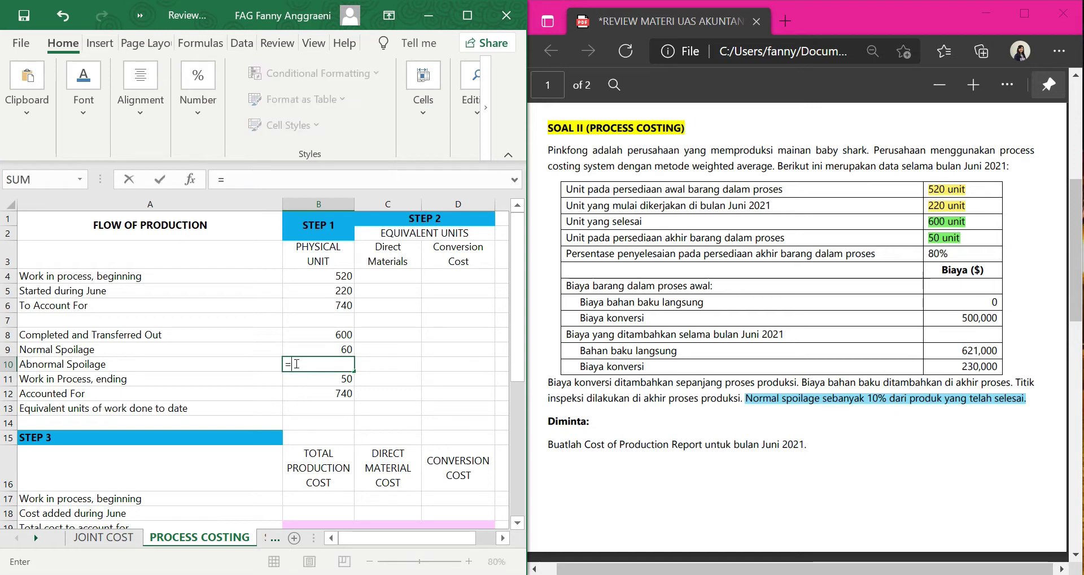
left_click(310, 395)
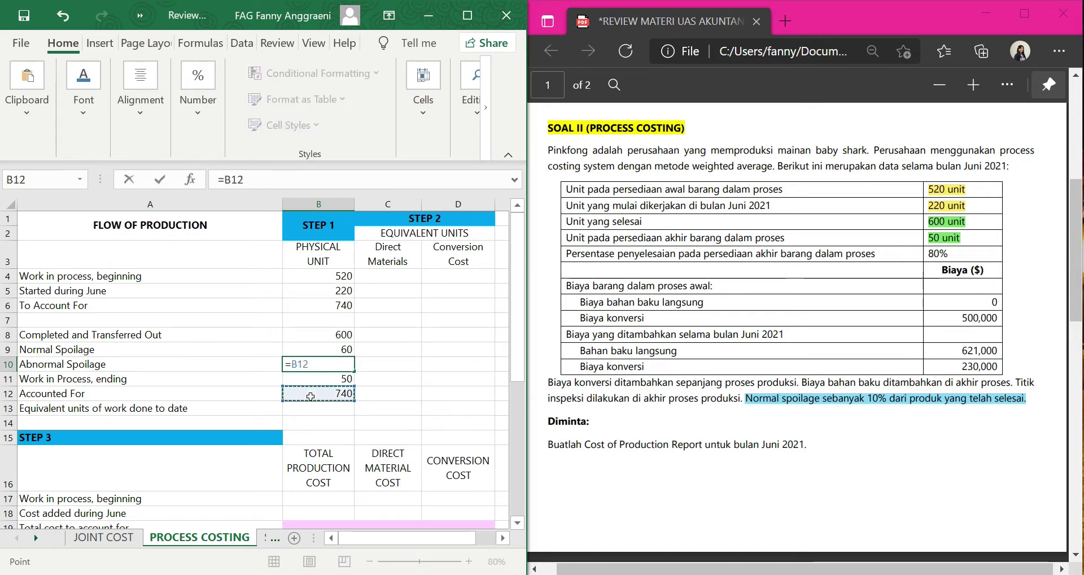
type("-")
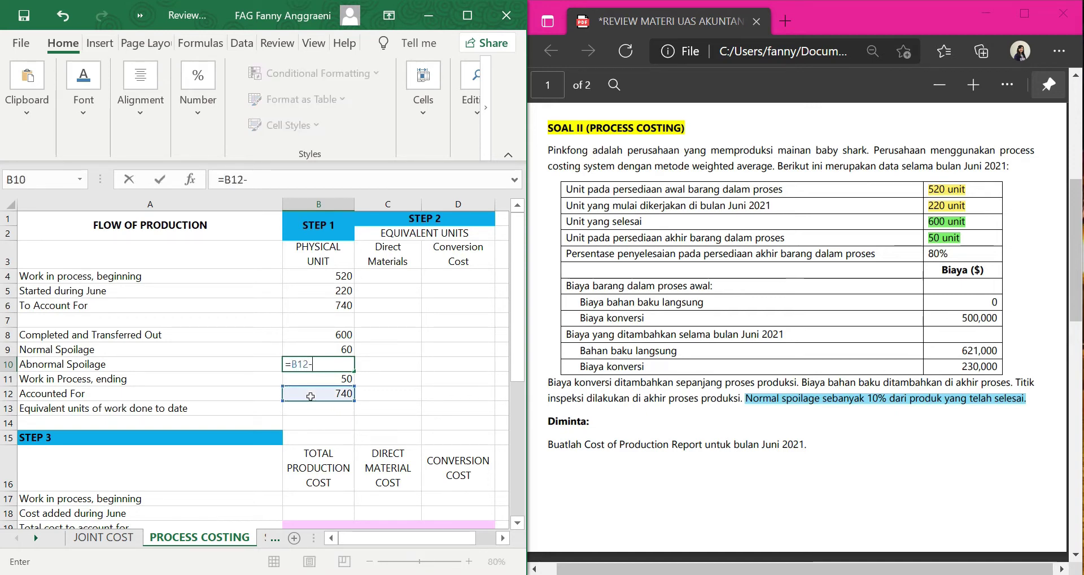
left_click(306, 334)
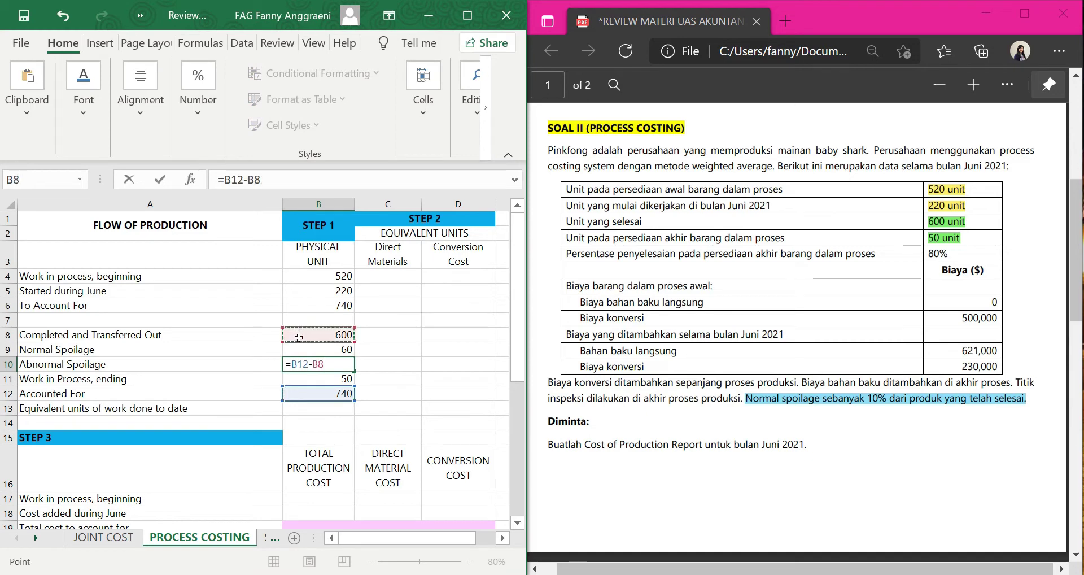
type("-")
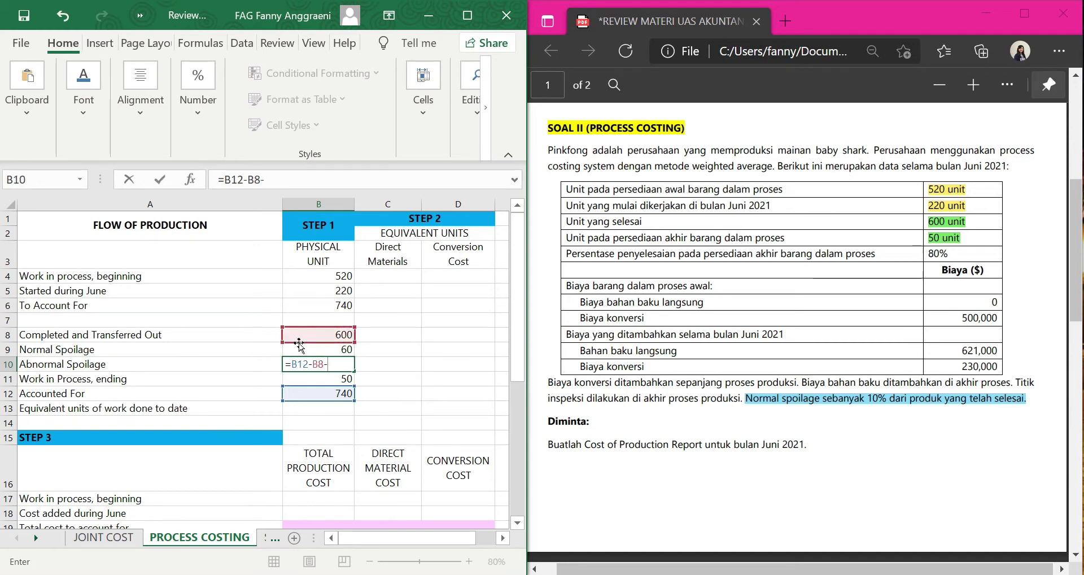
left_click(299, 349)
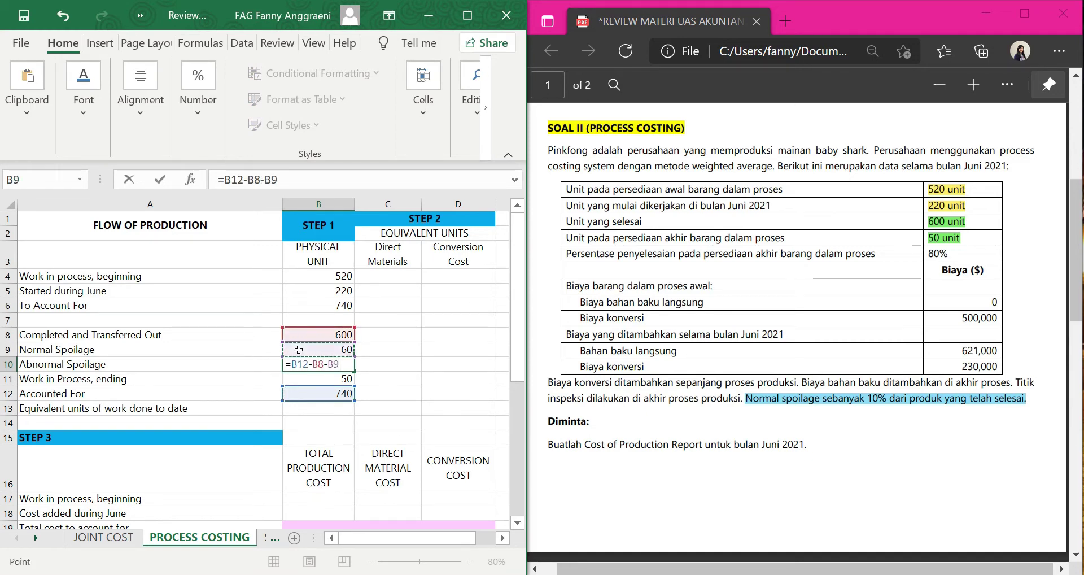
type("-")
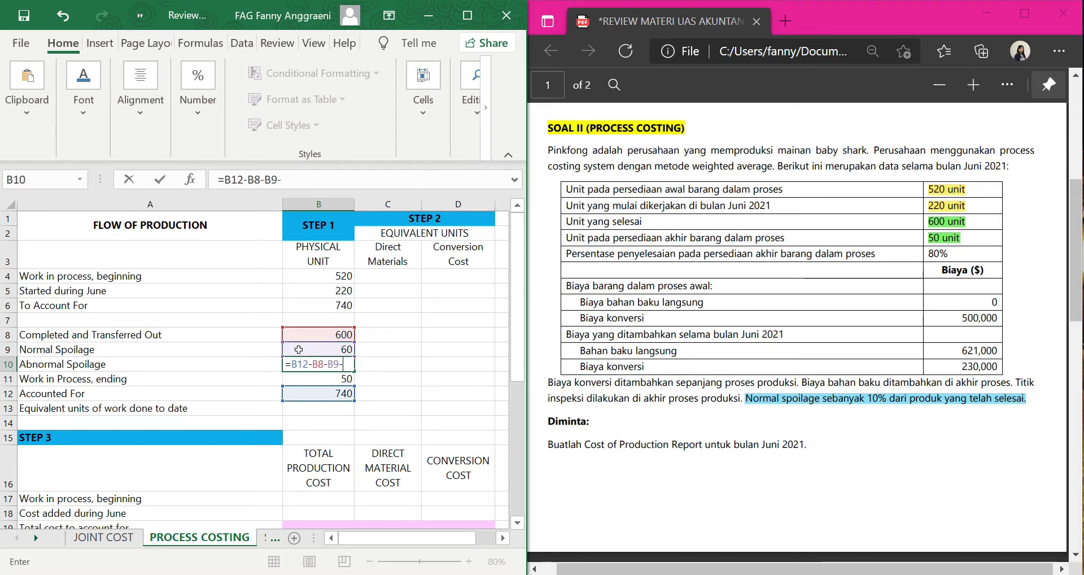
left_click(301, 377)
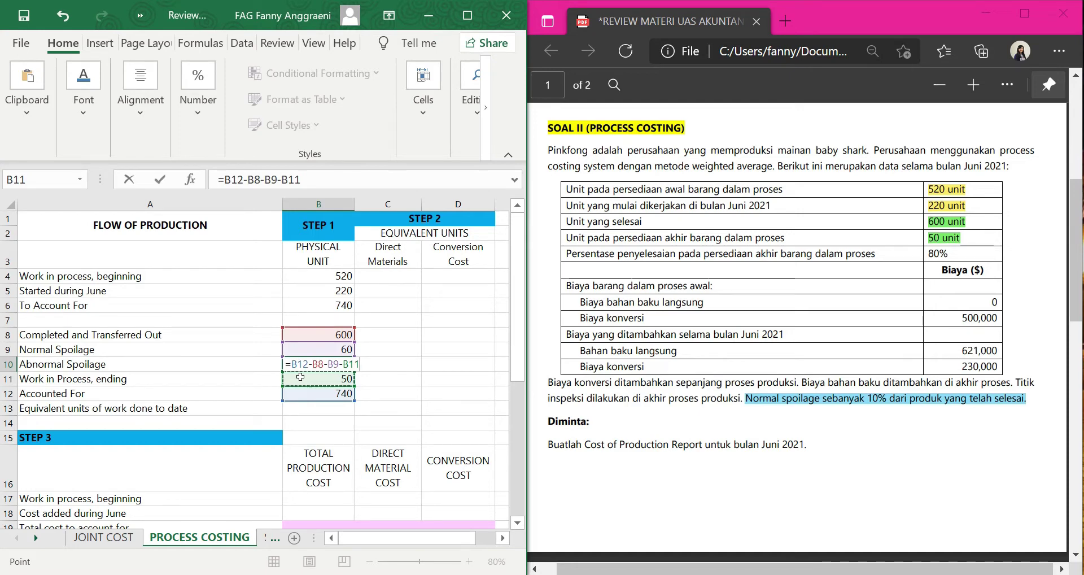
key("Return")
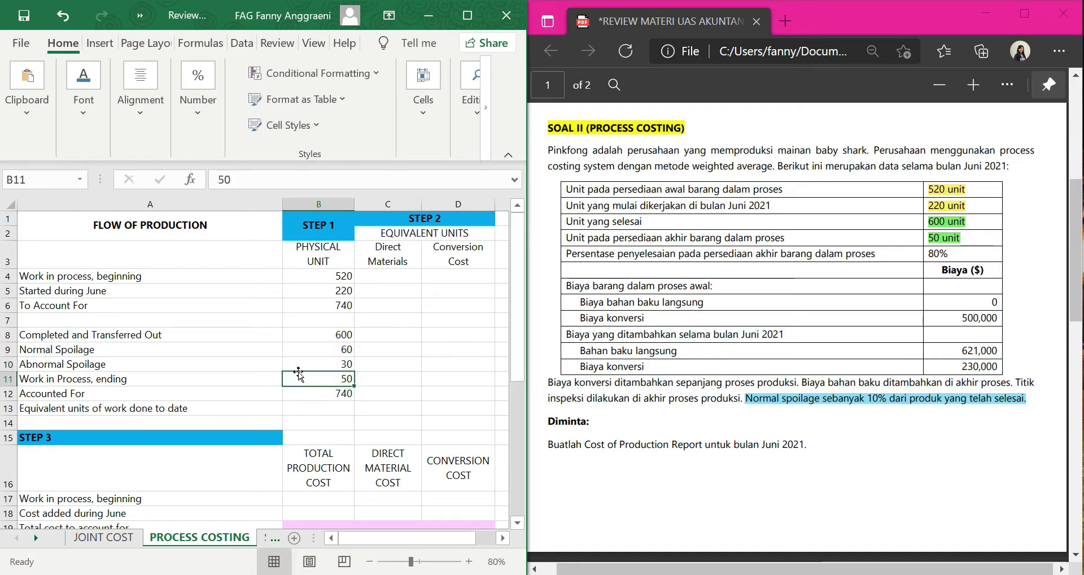
left_click(296, 363)
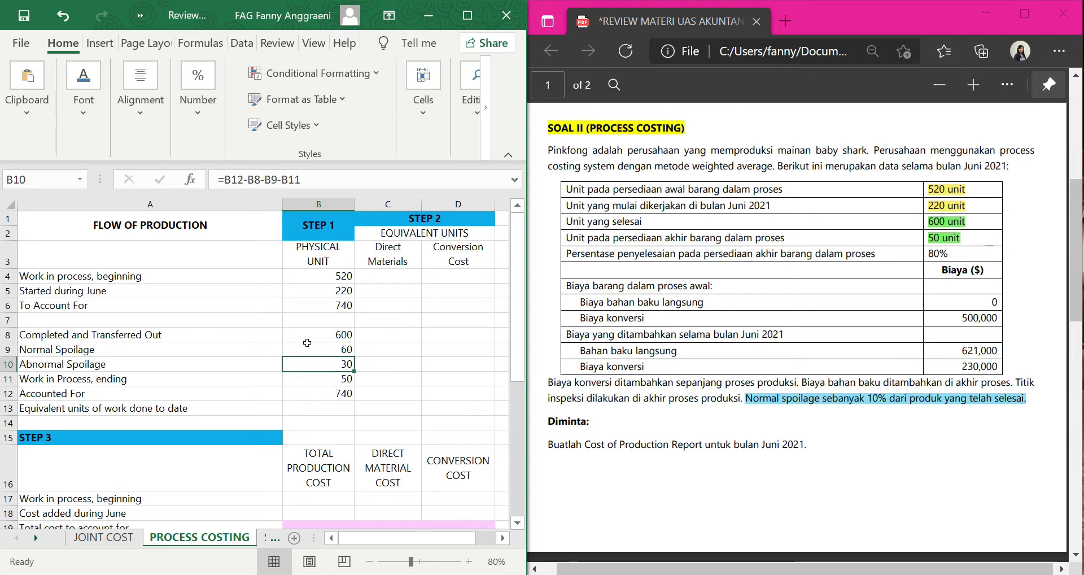
left_click(331, 394)
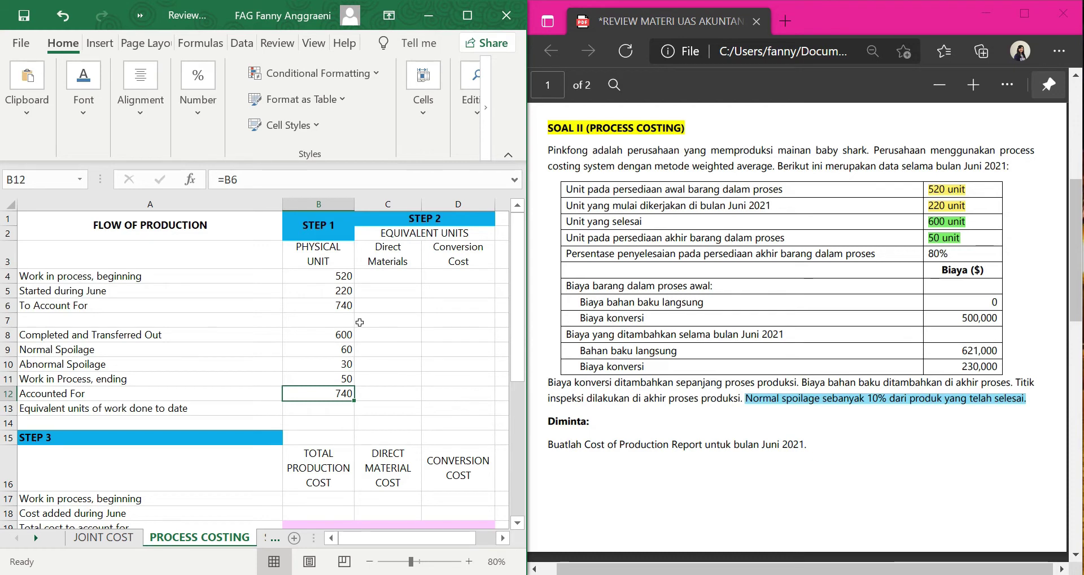
Calculate the equivalent units of Completed and Transferred Out with =B8*100% for both Direct Materials (C8) and Conversion Cost (D8)
left_click(375, 337)
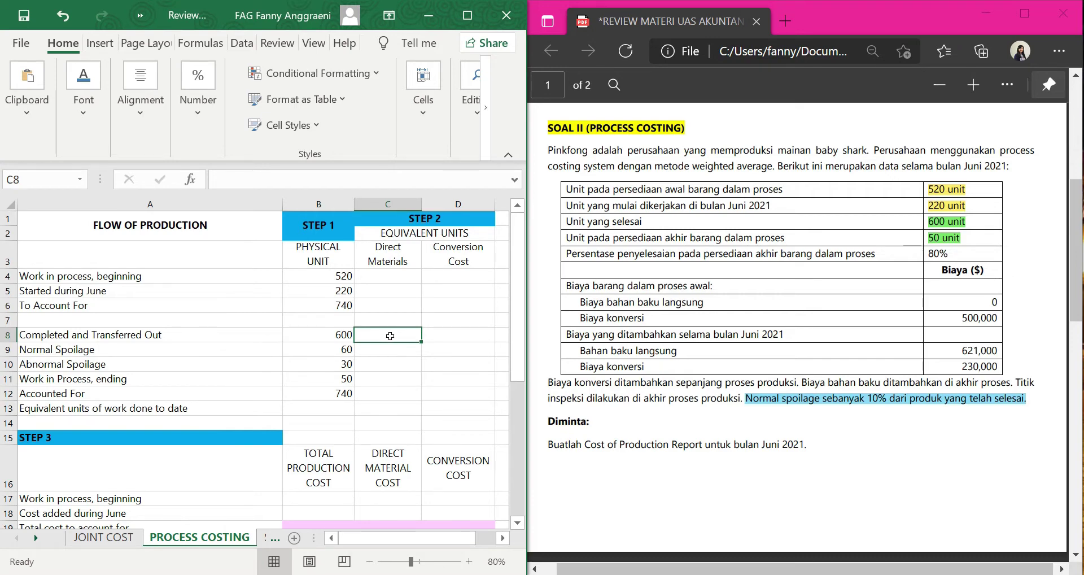
type("=")
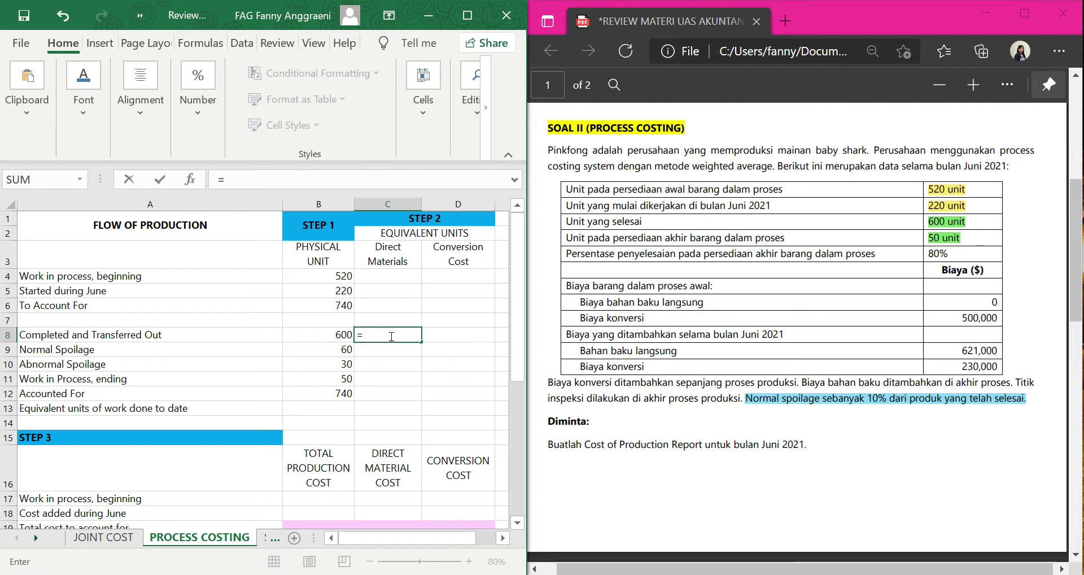
left_click(305, 337)
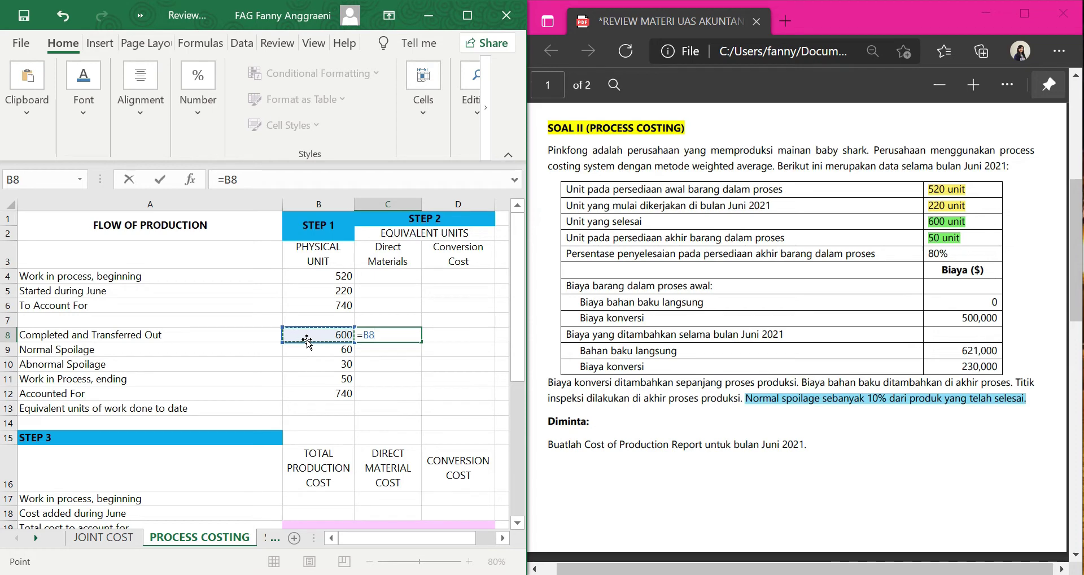
type("*100%")
key("Tab")
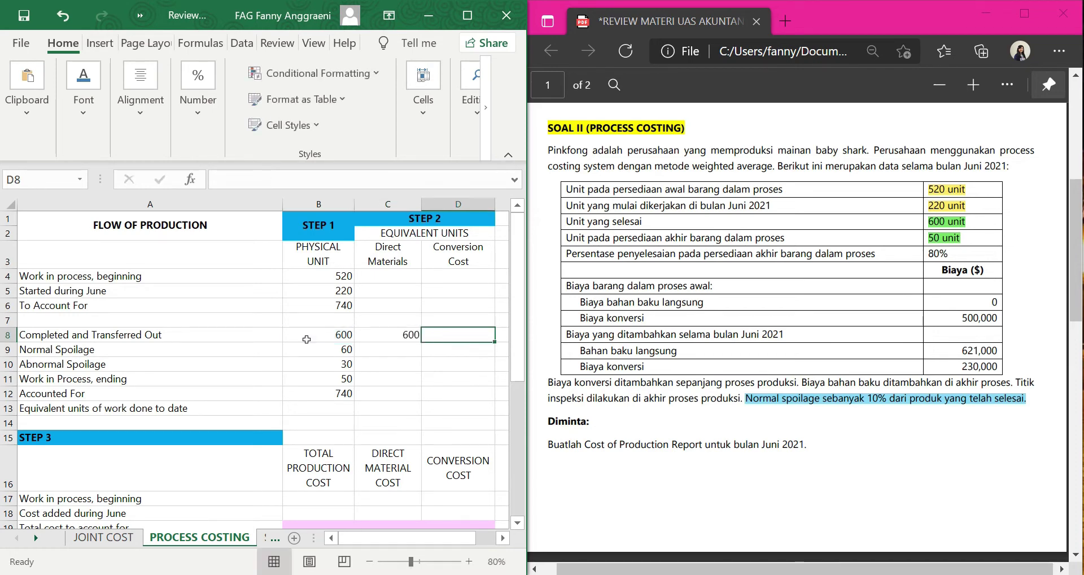
type("=")
left_click(307, 339)
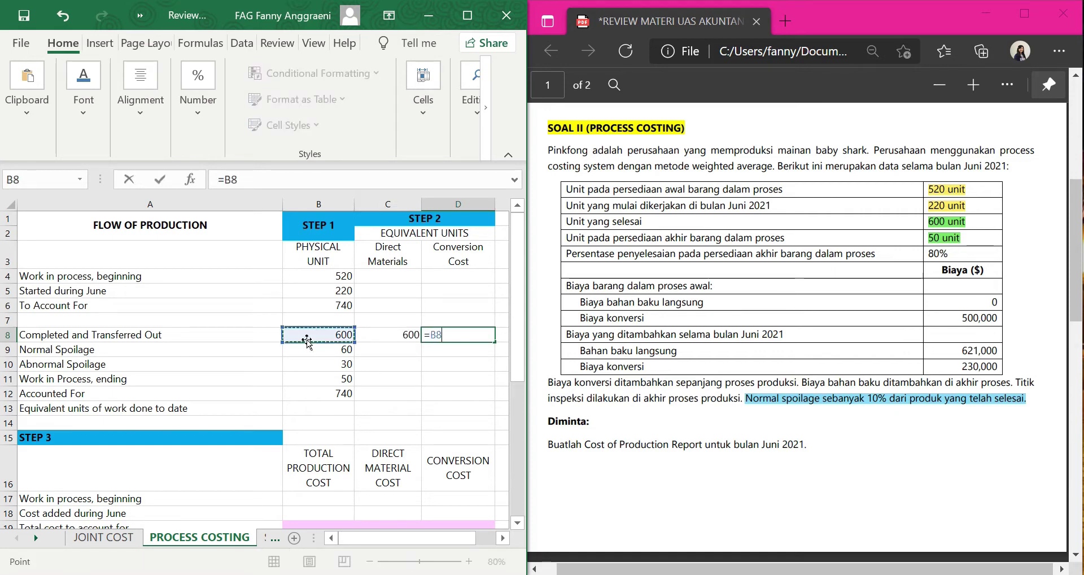
type("*100%")
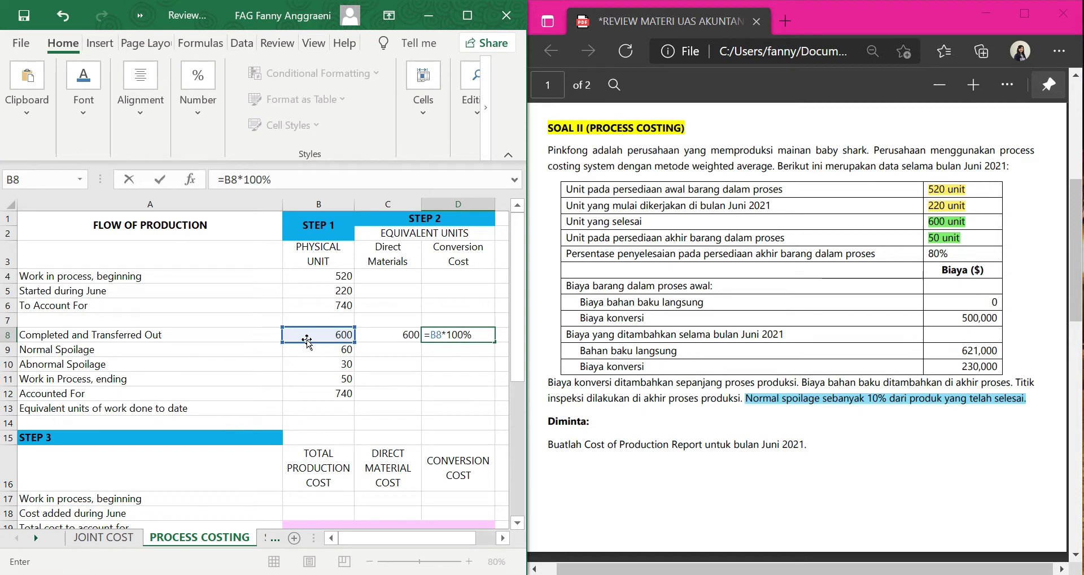
key("Return")
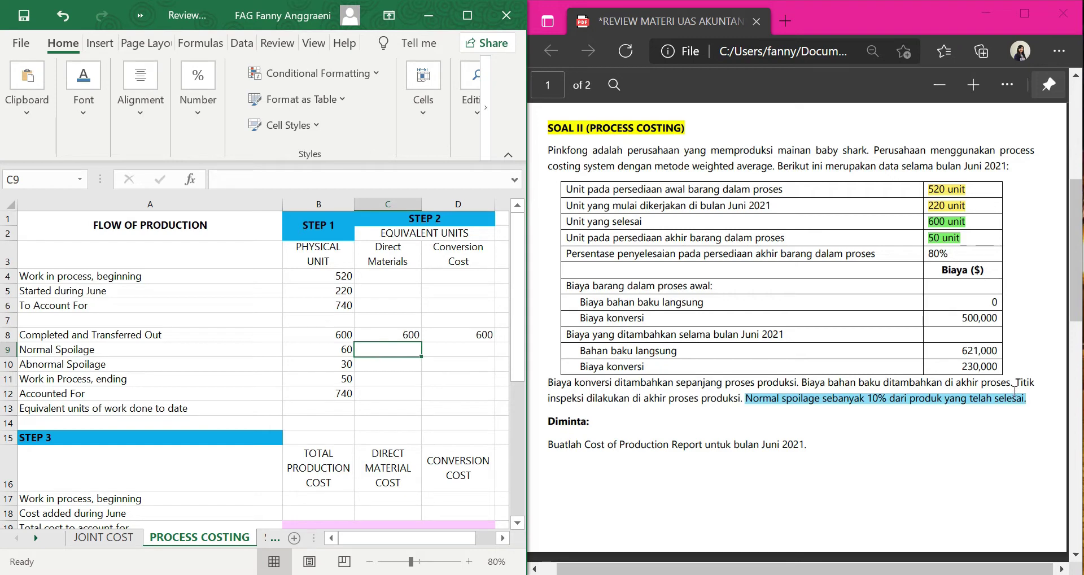
Highlight the sentence "Titik inspeksi dilakukan di akhir proses produksi" in pink in the problem PDF
left_click_drag(1017, 387, 742, 395)
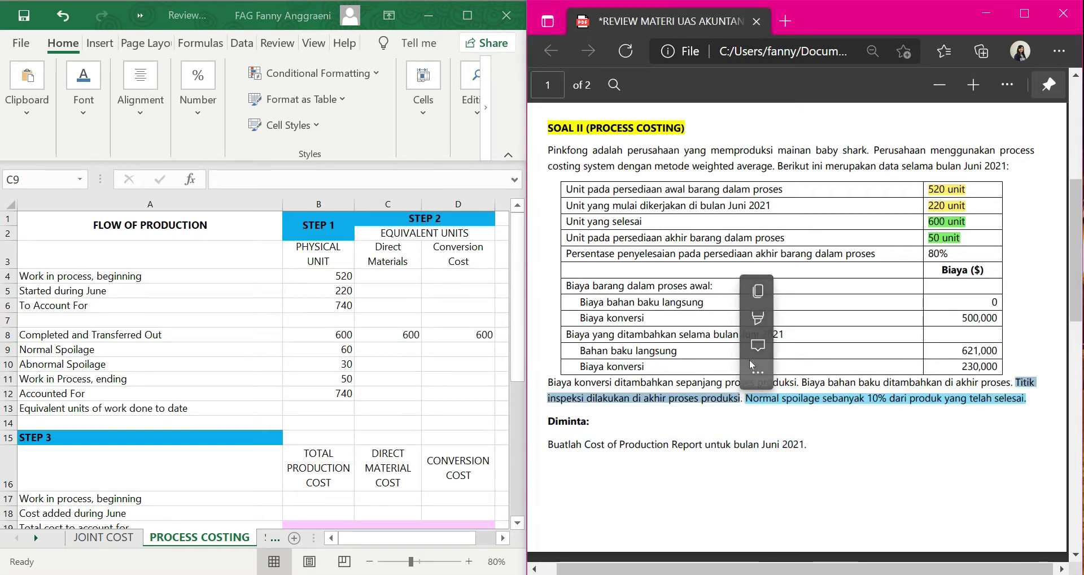
mouse_move(791, 320)
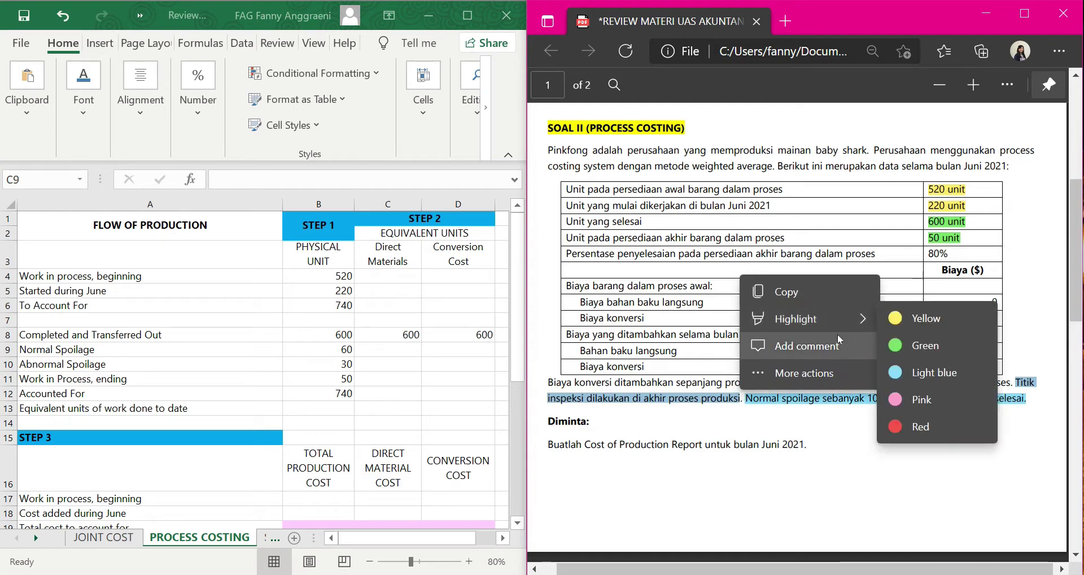
left_click(924, 399)
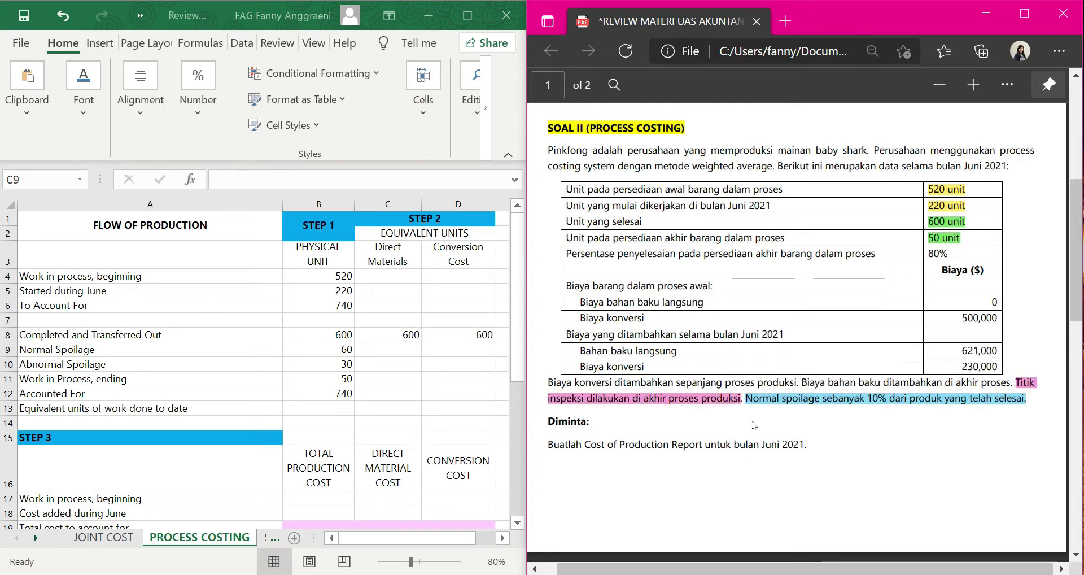
left_click(372, 355)
left_click(374, 362)
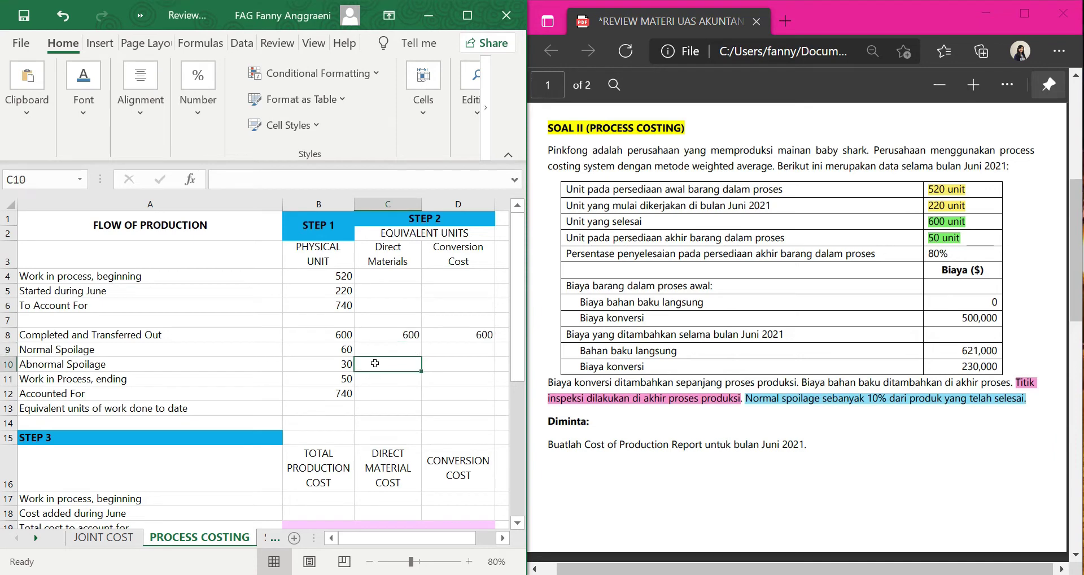
left_click(381, 349)
left_click(385, 362)
left_click(386, 346)
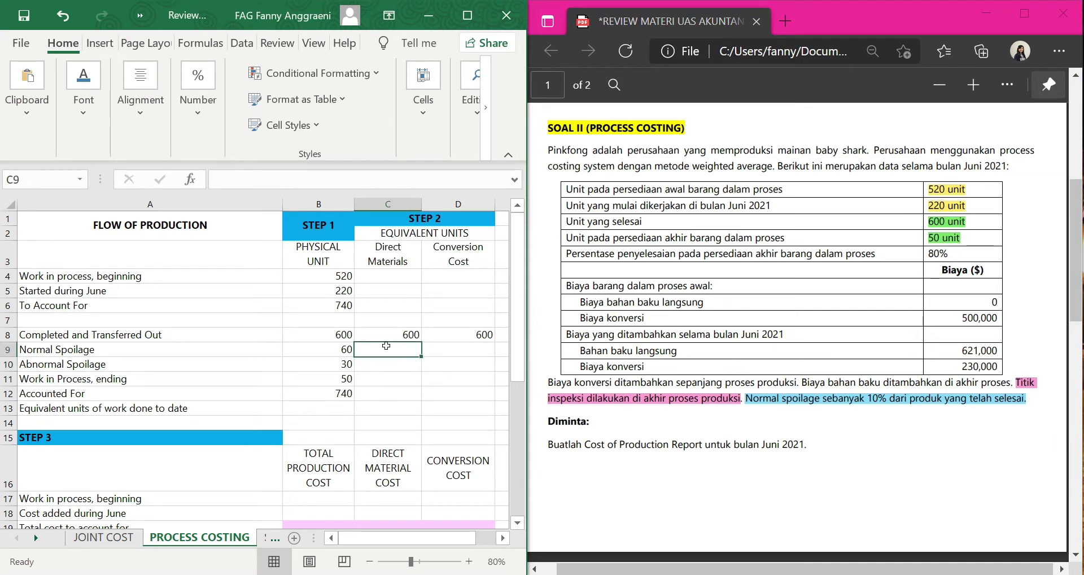
Calculate the equivalent units of Normal Spoilage with =B9*100% for both Direct Materials (C9) and Conversion Cost (D9)
type("=")
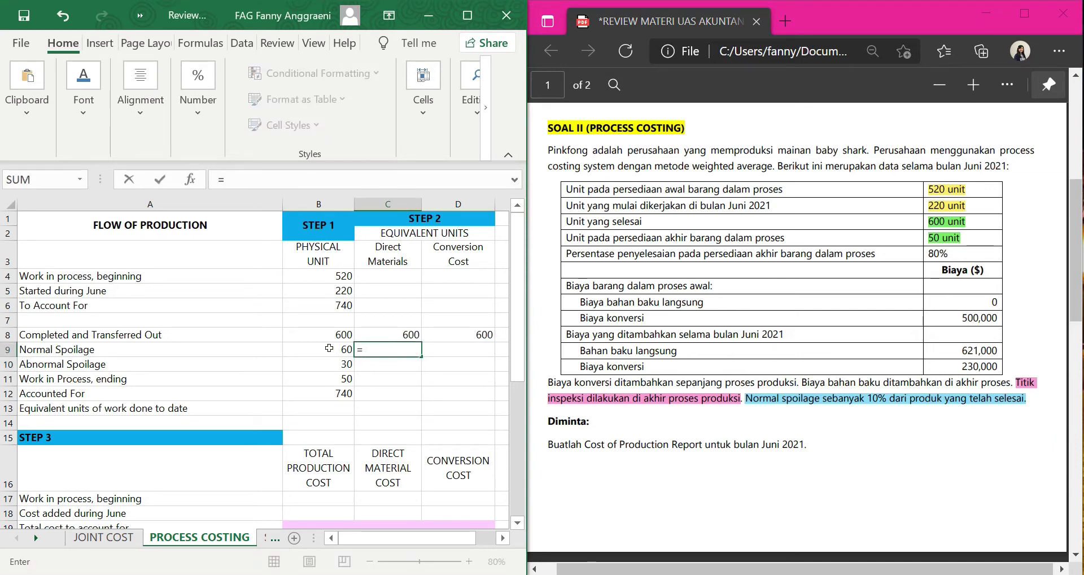
left_click(329, 348)
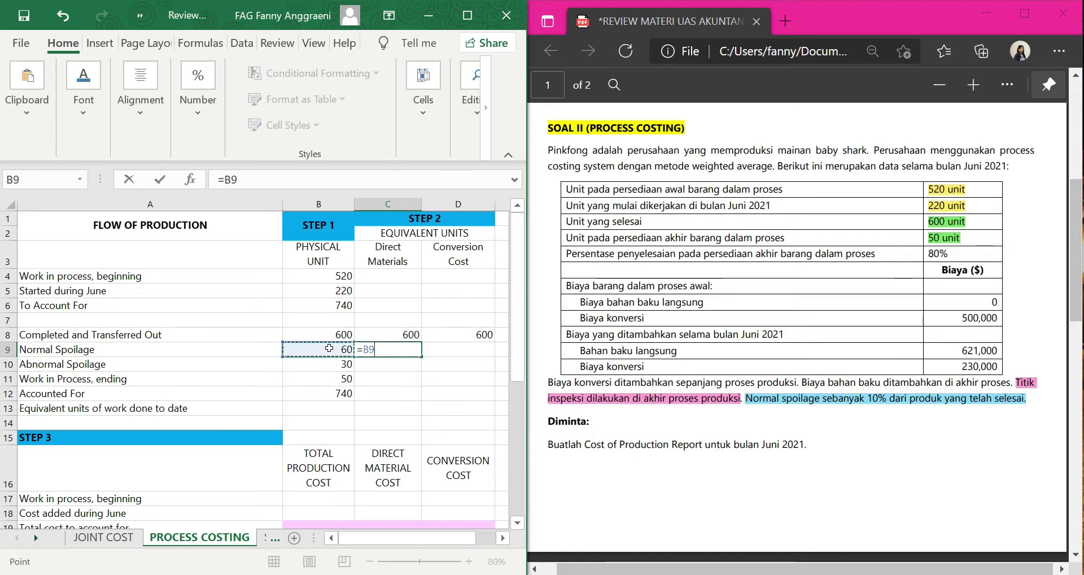
type("*100%")
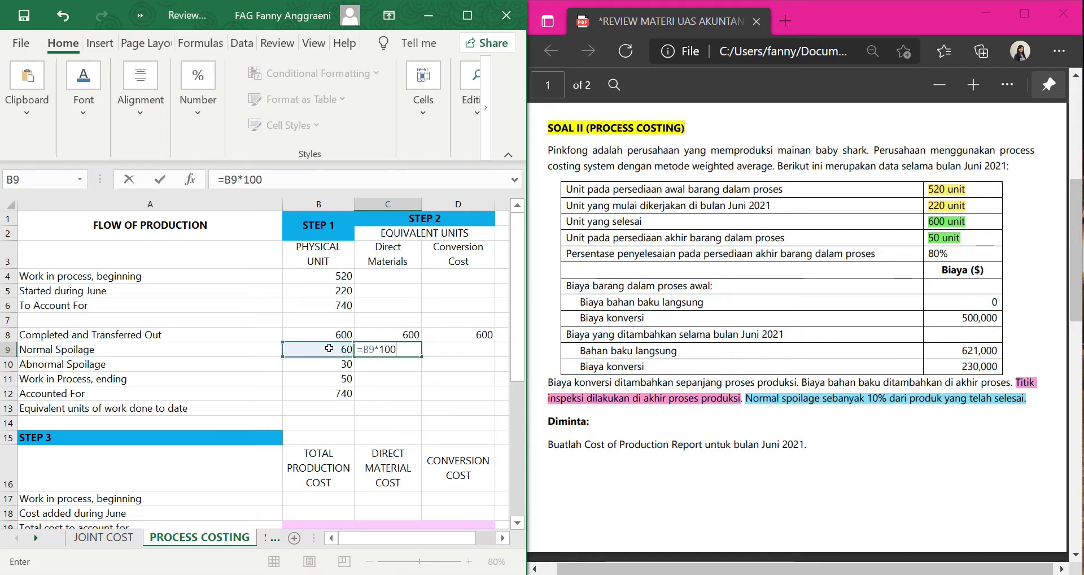
key("Tab")
type("=")
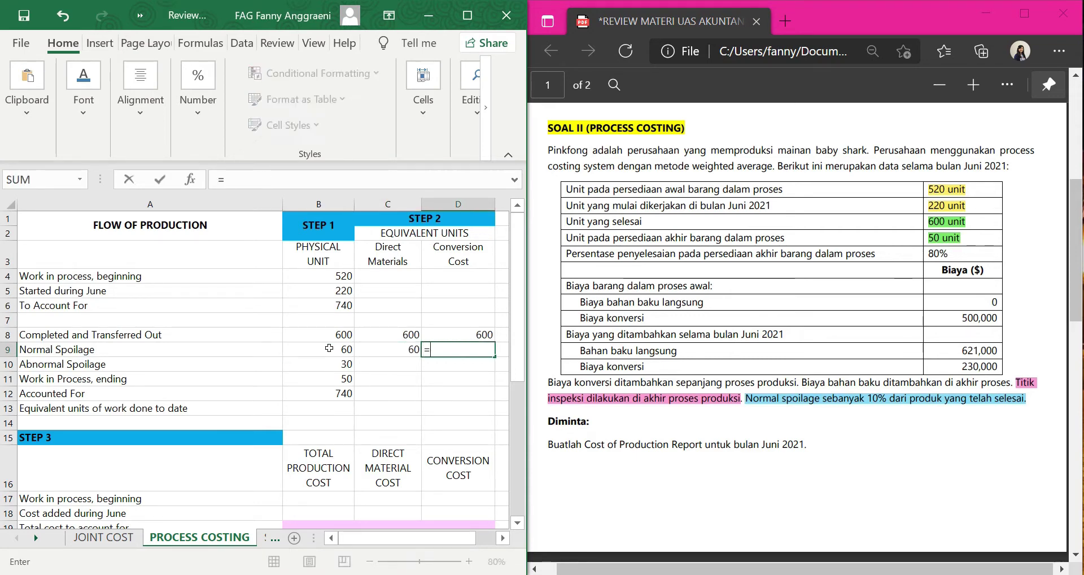
left_click(330, 348)
type("*1")
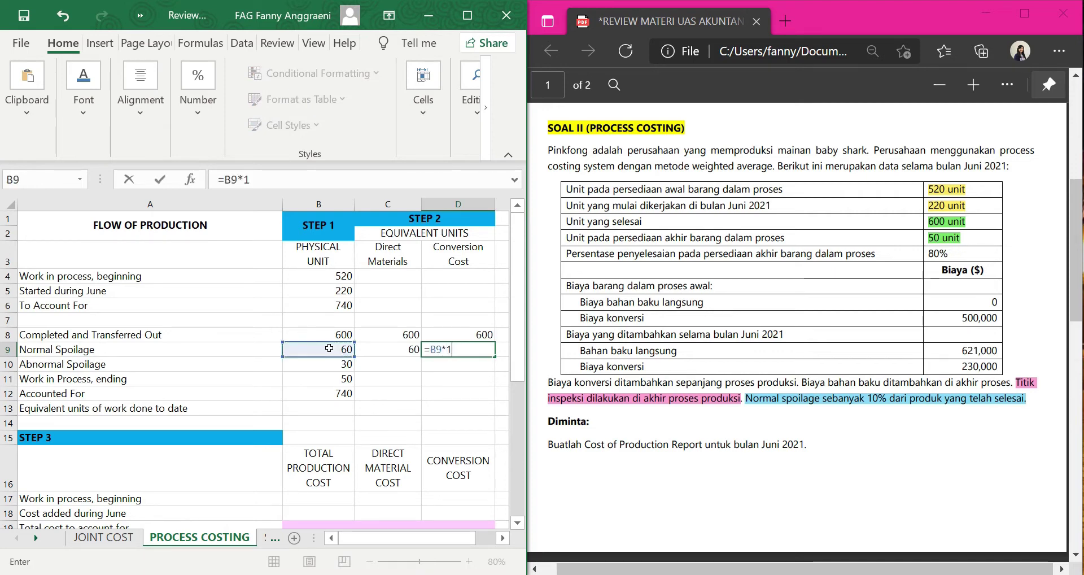
type("00%")
key("Return")
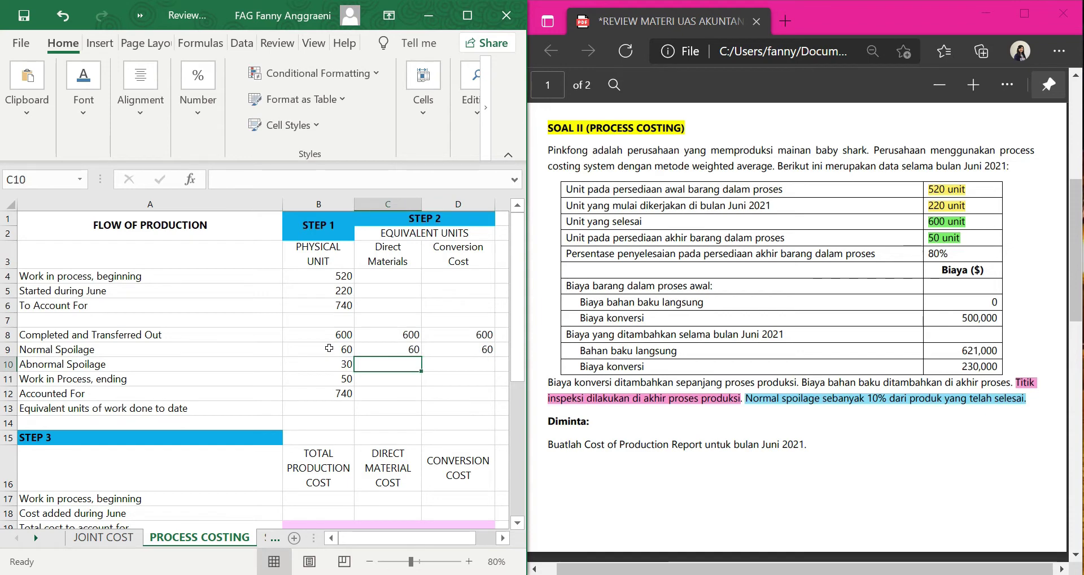
Calculate the equivalent units of Abnormal Spoilage with =B10*100% for both Direct Materials (C10) and Conversion Cost (D10)
type("=")
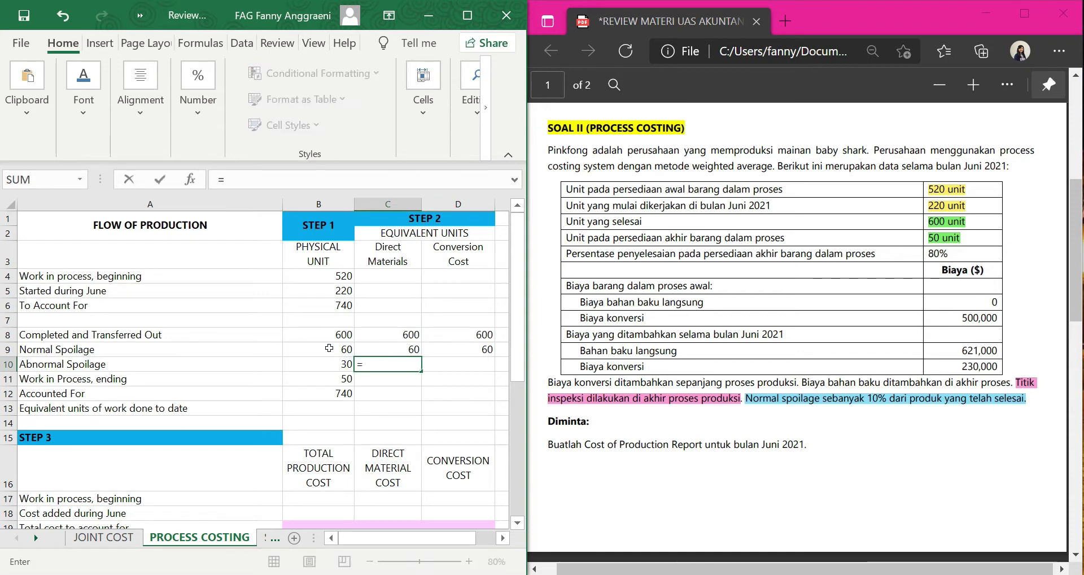
left_click(327, 363)
type("*")
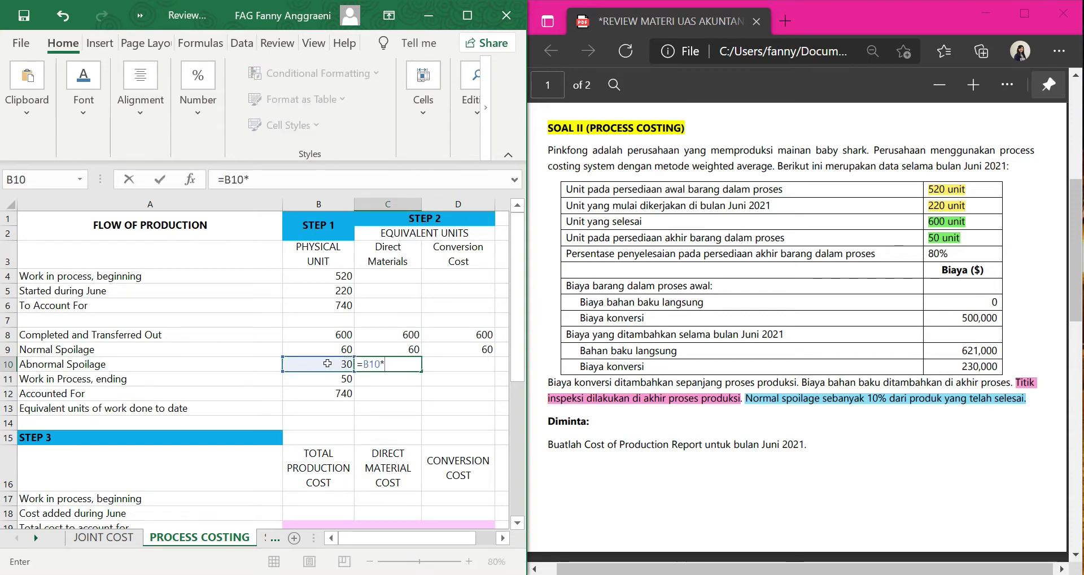
type("100%")
key("Tab")
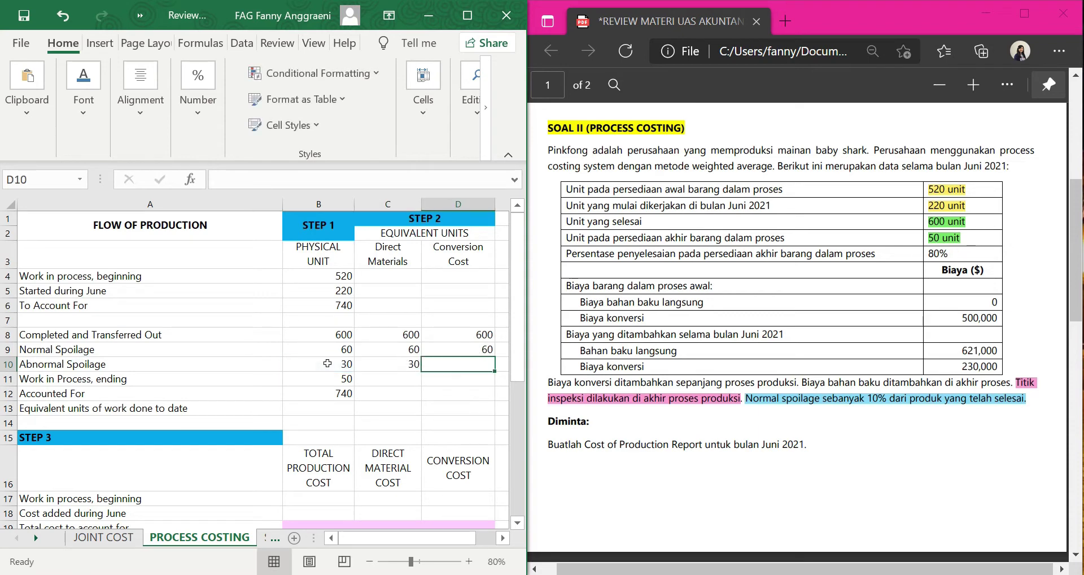
type("=")
left_click(327, 363)
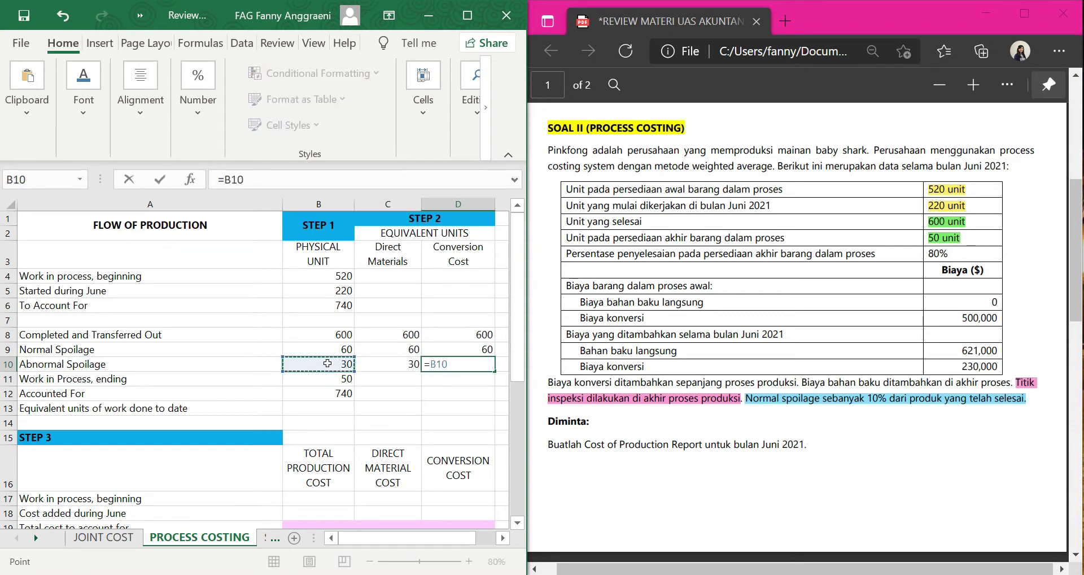
type("*100%")
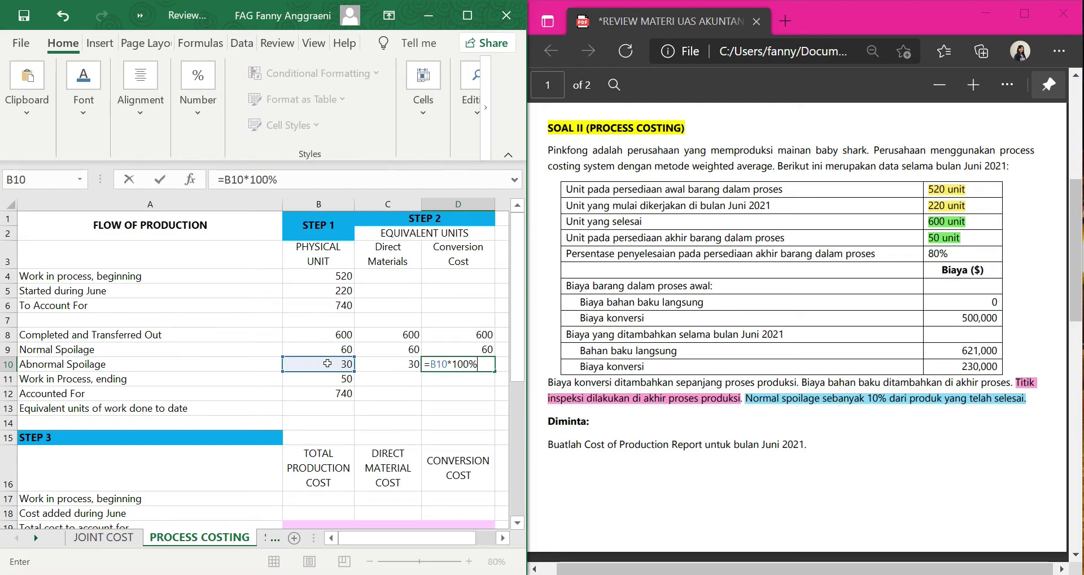
key("Return")
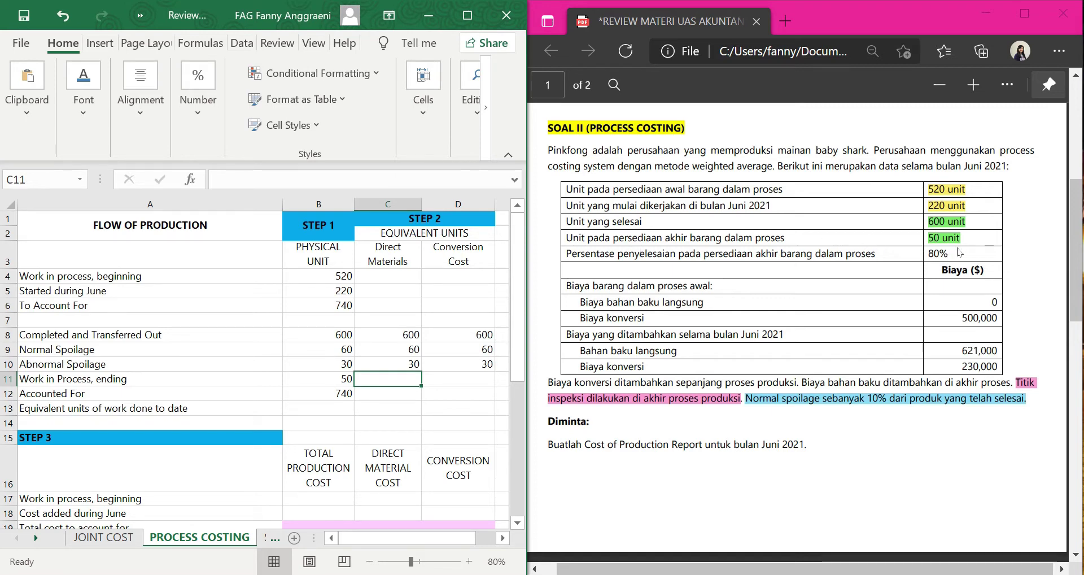
Highlight the 80% completion percentage of the ending work in process in light blue in the problem PDF
left_click_drag(947, 254, 921, 256)
left_click(929, 177)
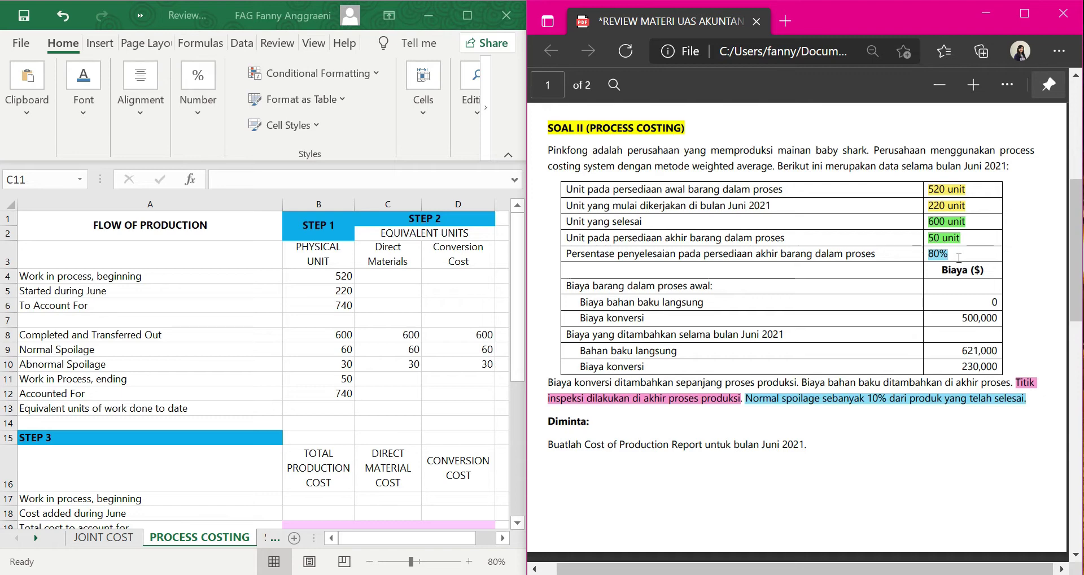
left_click(476, 380)
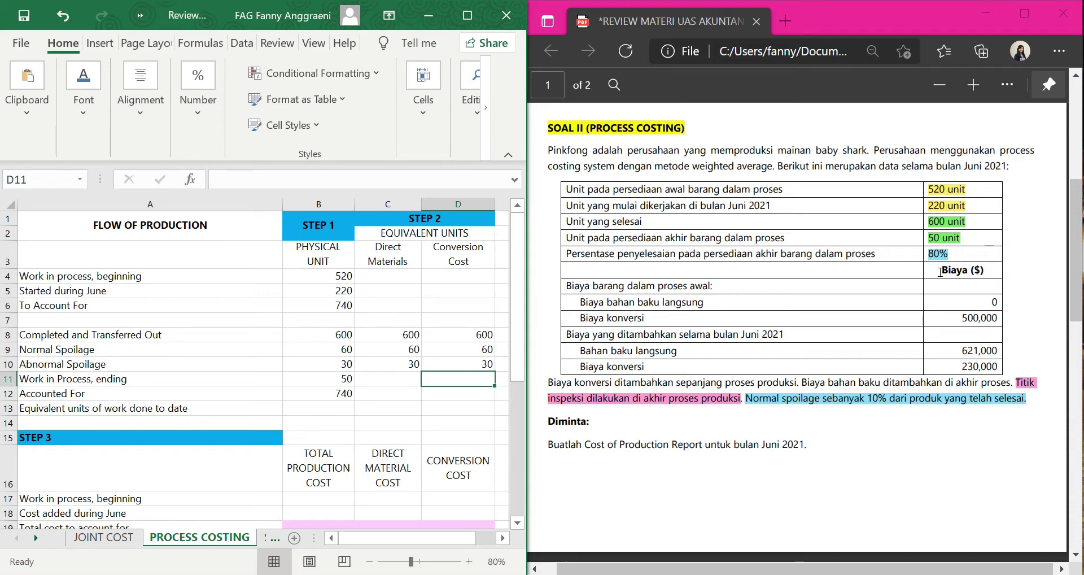
left_click(391, 382)
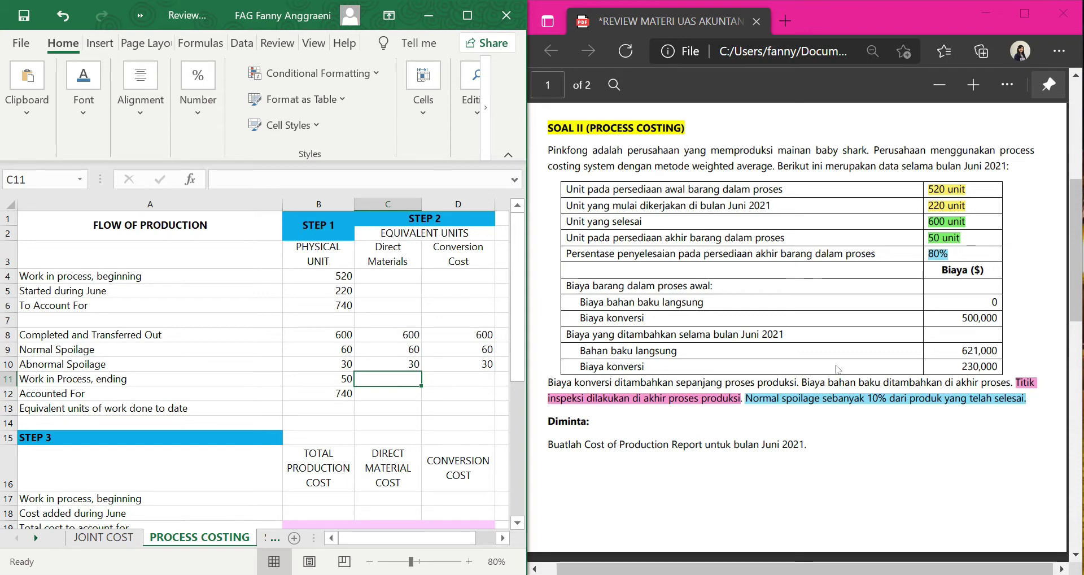
Highlight the sentence "Biaya bahan baku ditambahkan di akhir proses." in red in the problem PDF
left_click_drag(803, 382, 1014, 384)
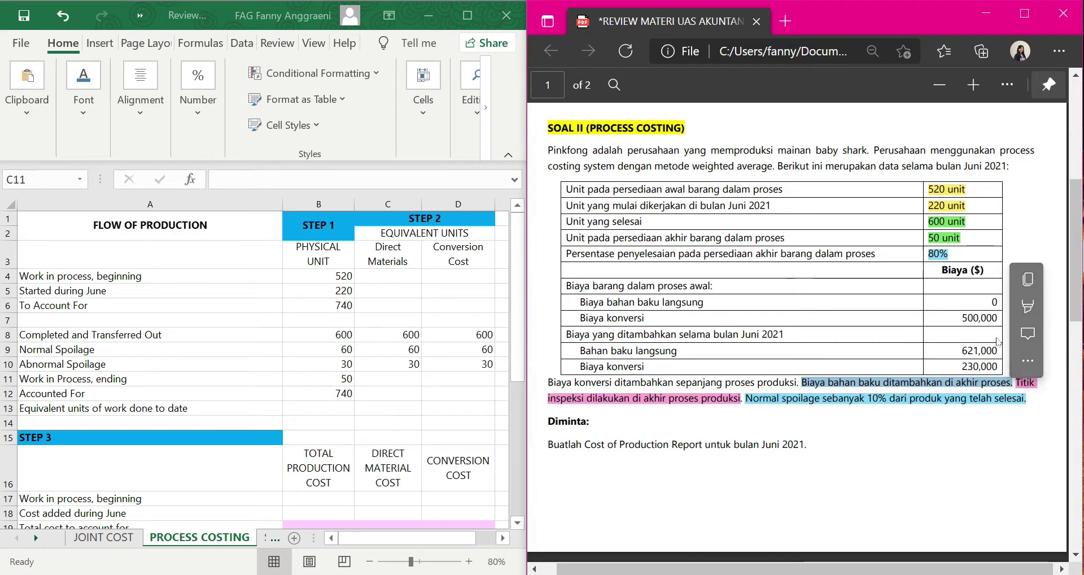
mouse_move(964, 320)
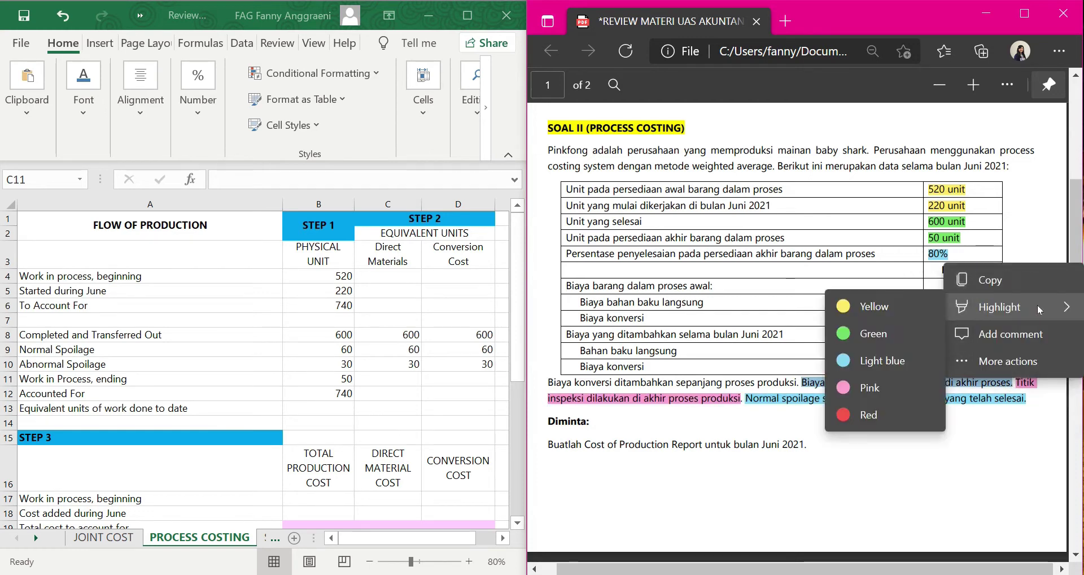
left_click(932, 414)
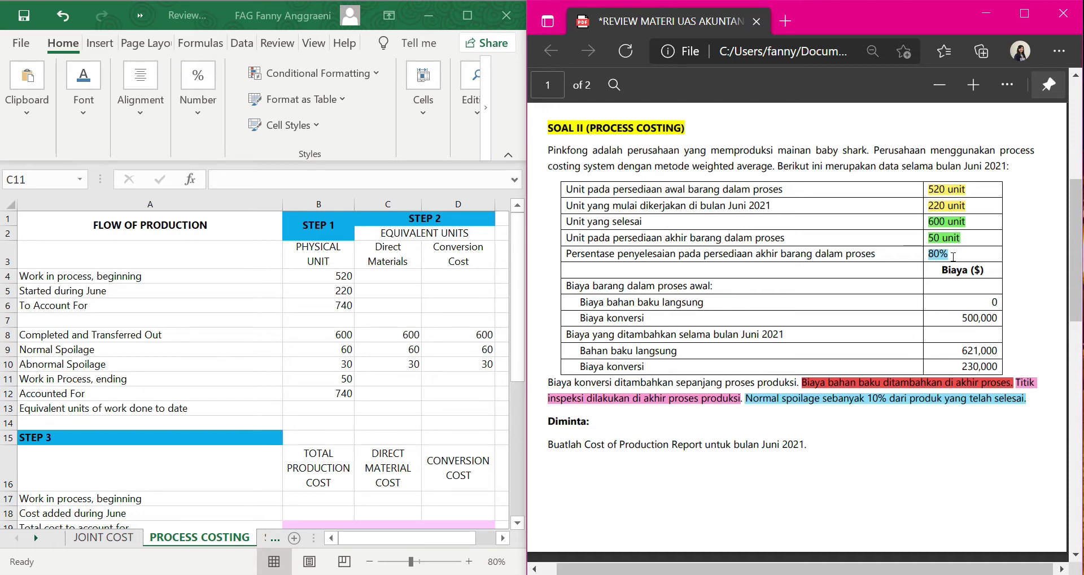
left_click_drag(954, 256, 927, 256)
left_click(947, 331)
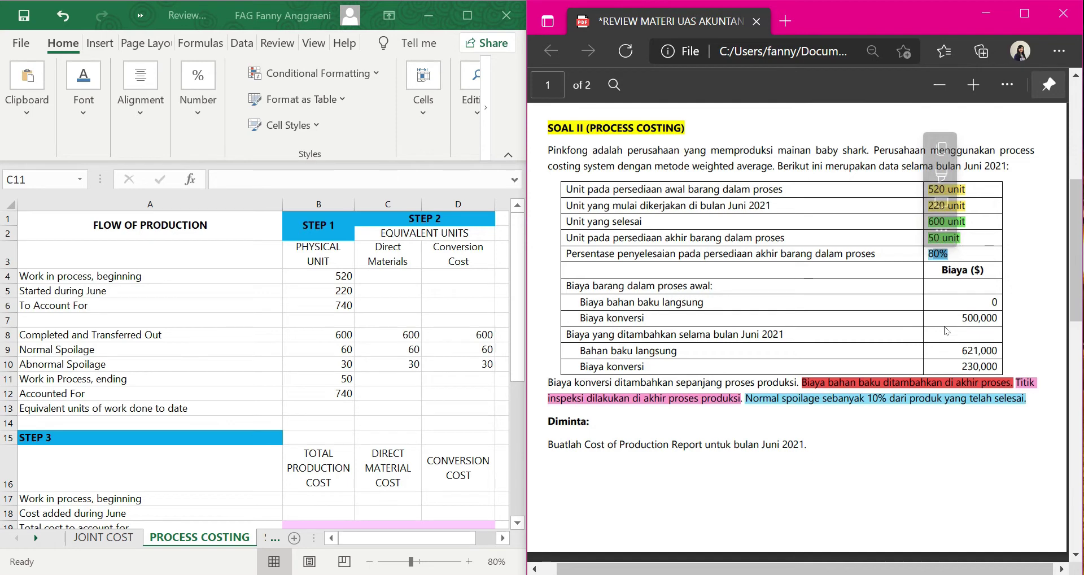
right_click(950, 373)
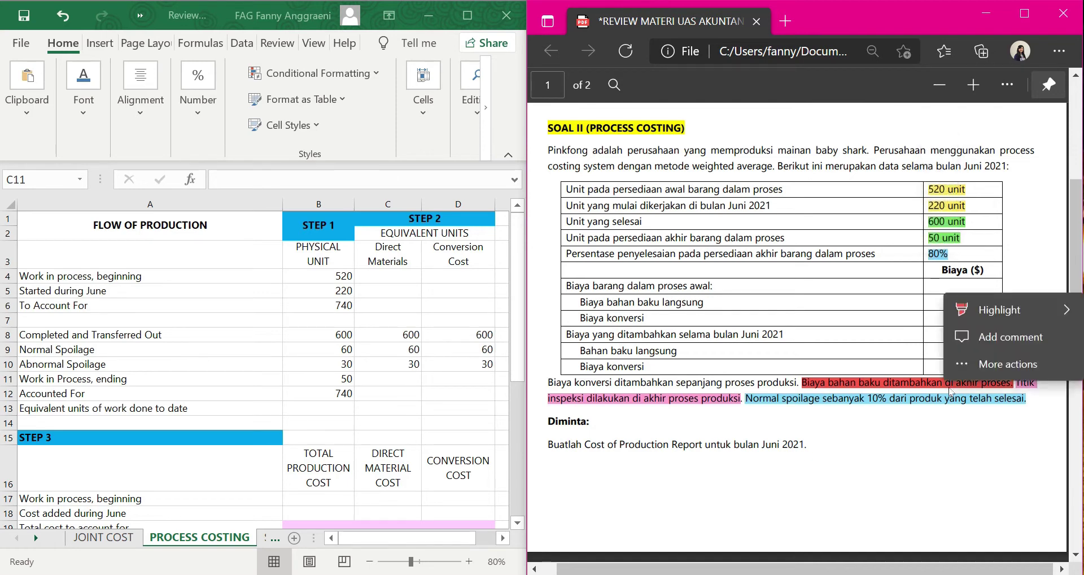
left_click(960, 254)
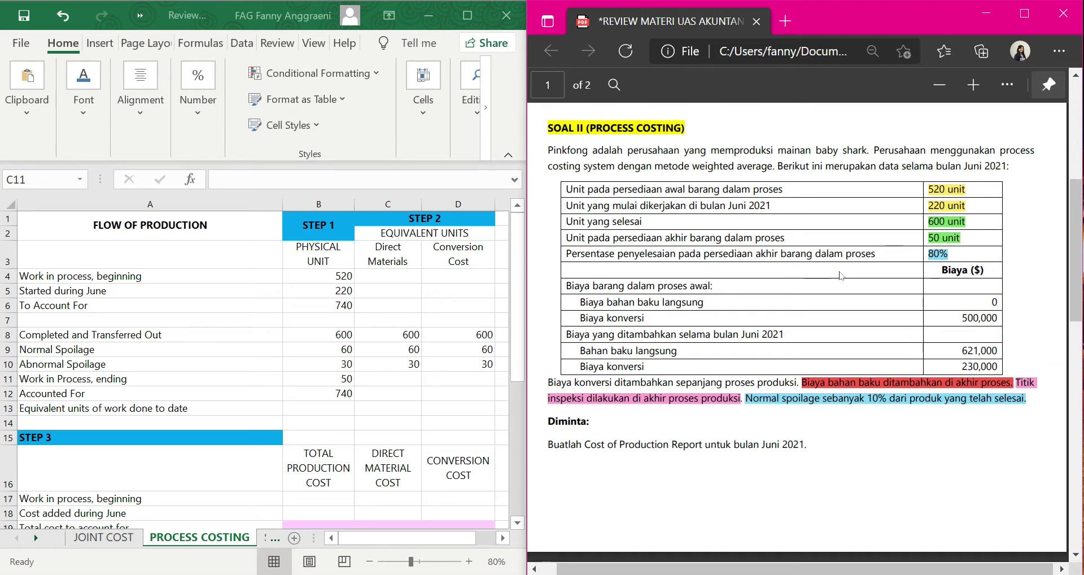
Calculate the equivalent units of Work in Process, ending with =B11*0% for Direct Materials (C11) and =B11*80% for Conversion Cost (D11)
left_click(386, 377)
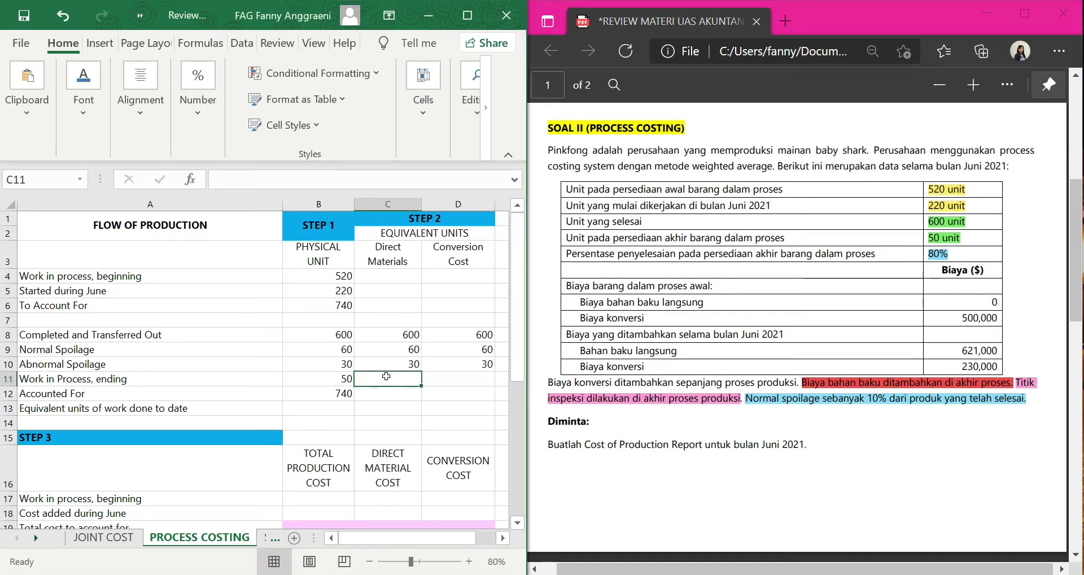
type("=")
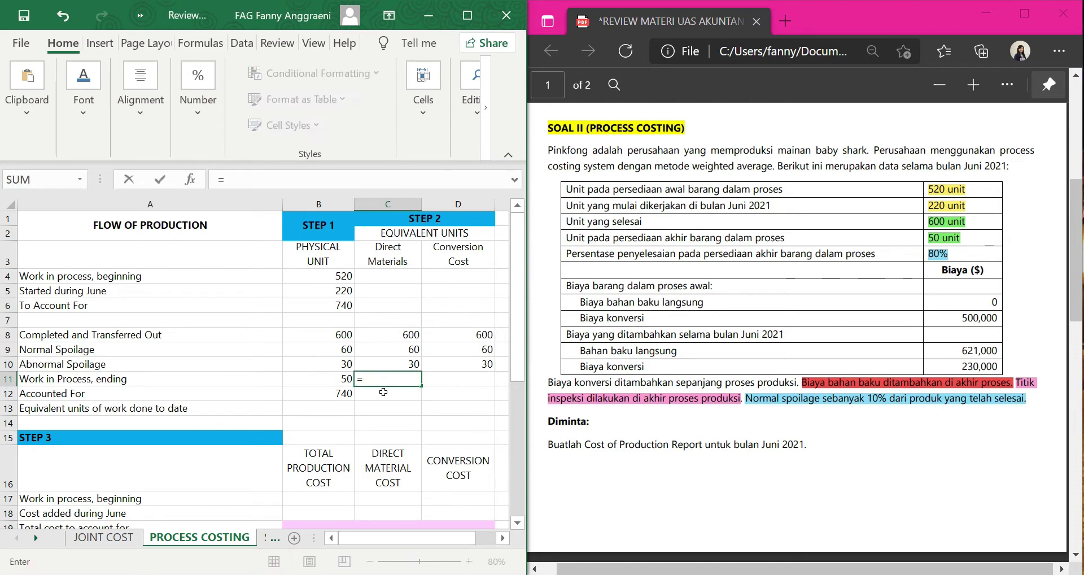
left_click(333, 379)
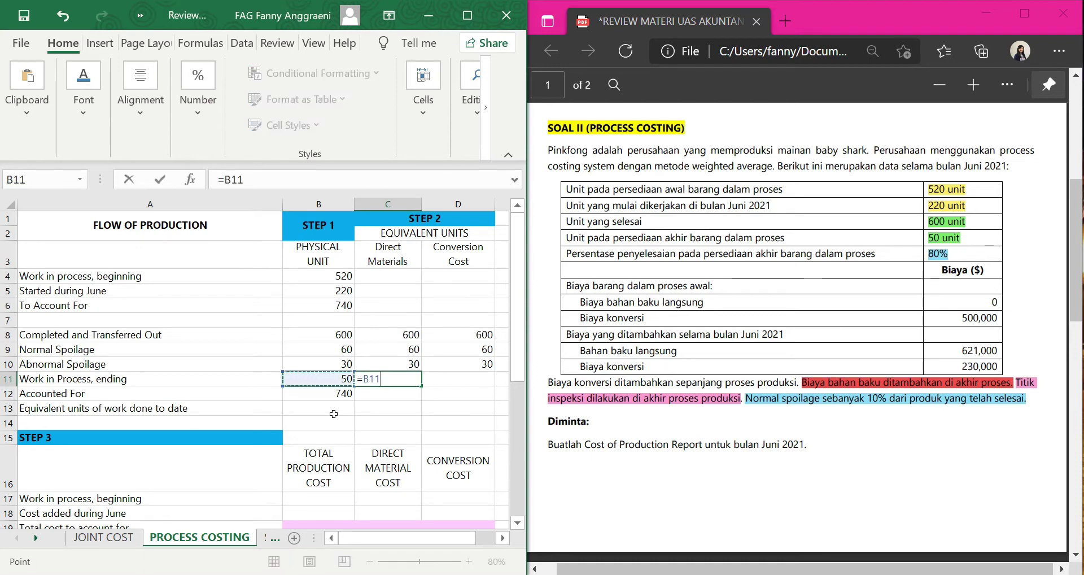
type("*0%")
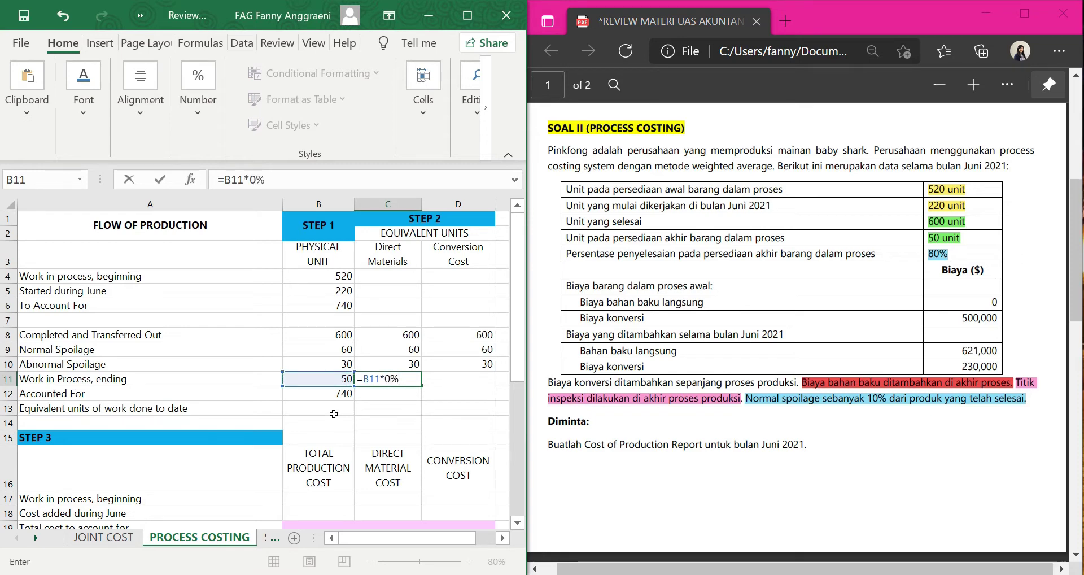
key("Tab")
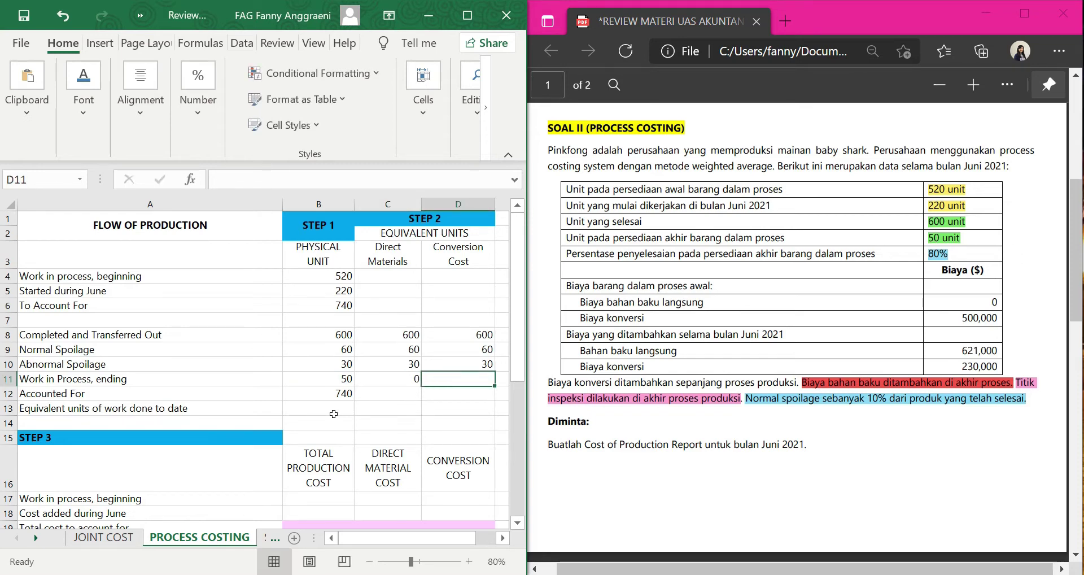
type("=")
left_click(337, 379)
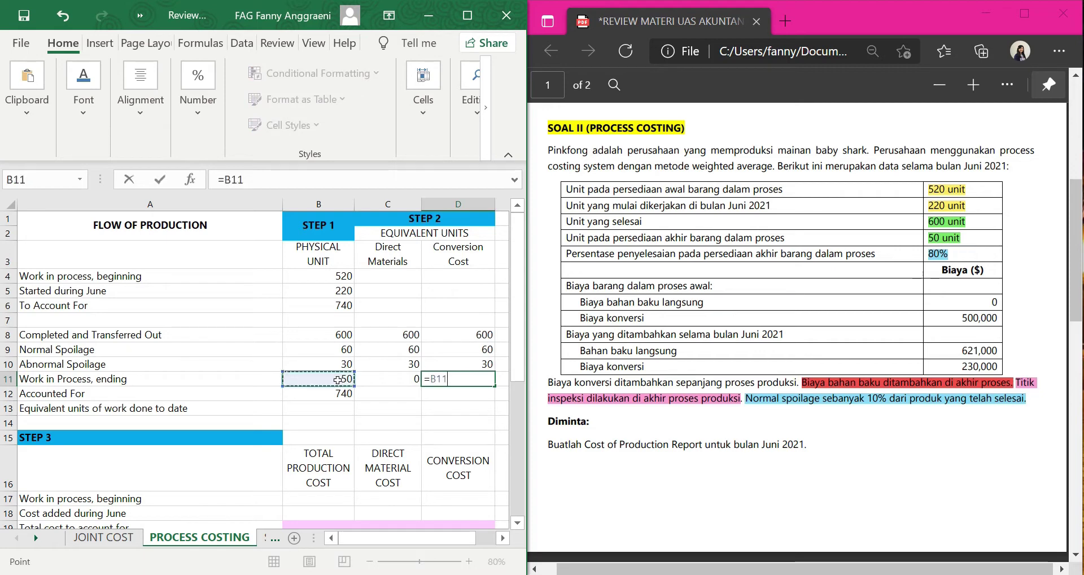
type("*")
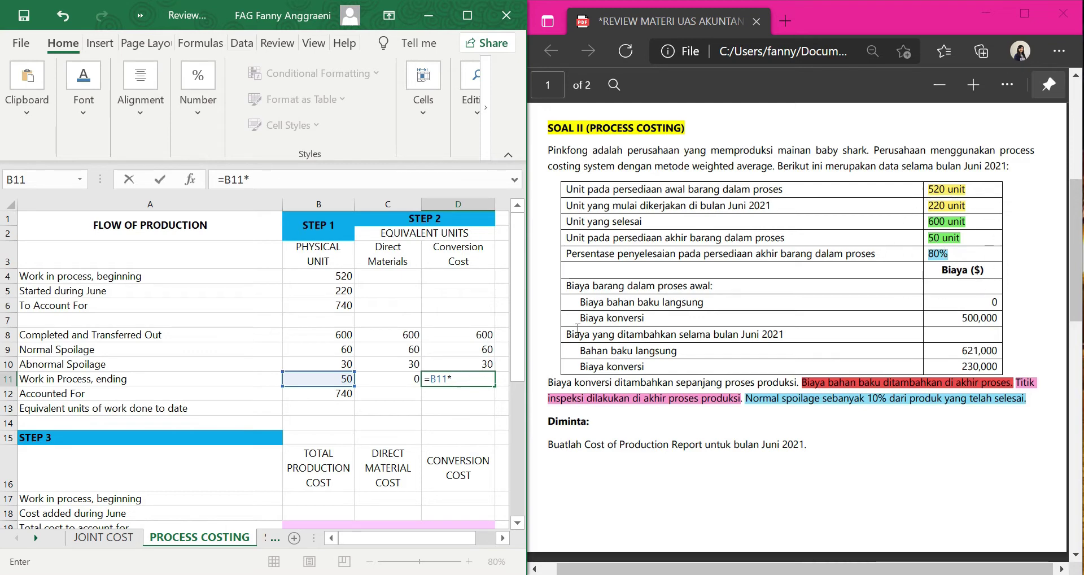
type("80%")
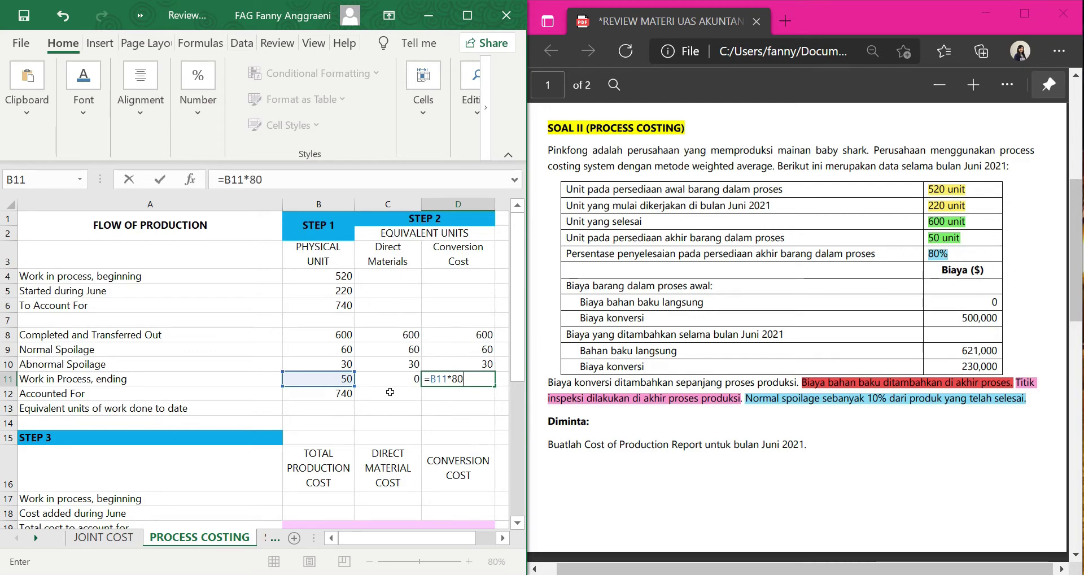
left_click(391, 392)
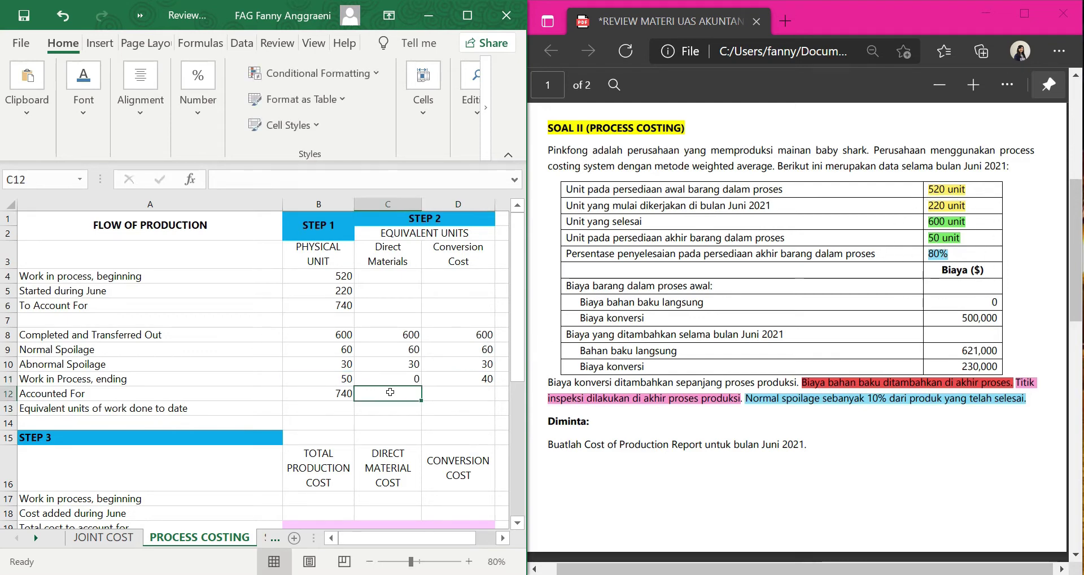
Total the equivalent units of work done to date with =SUM(C8:C11) in C13 and fill the formula across to D13
left_click(378, 405)
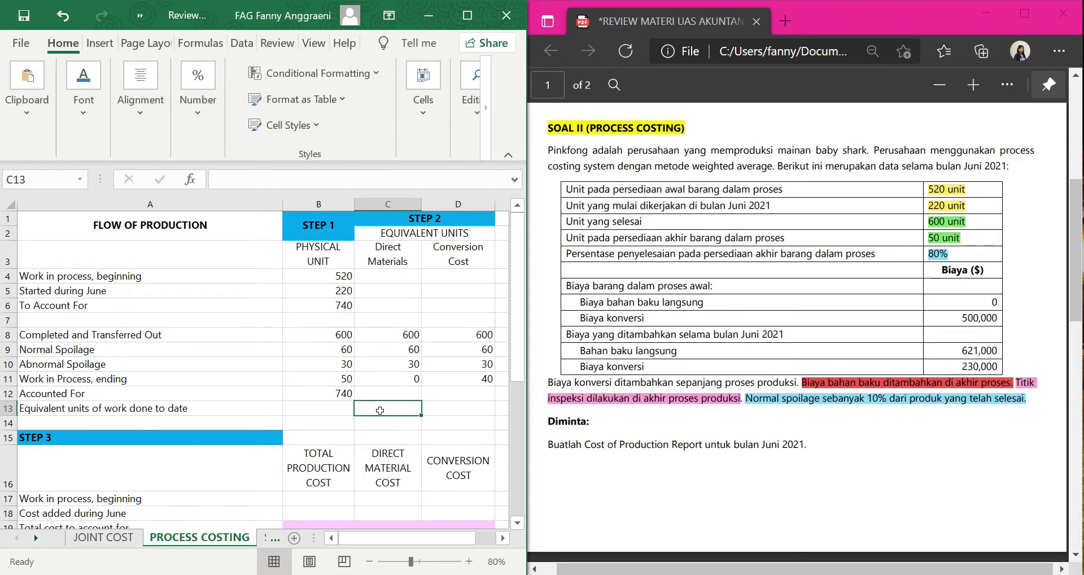
type("=SUM(")
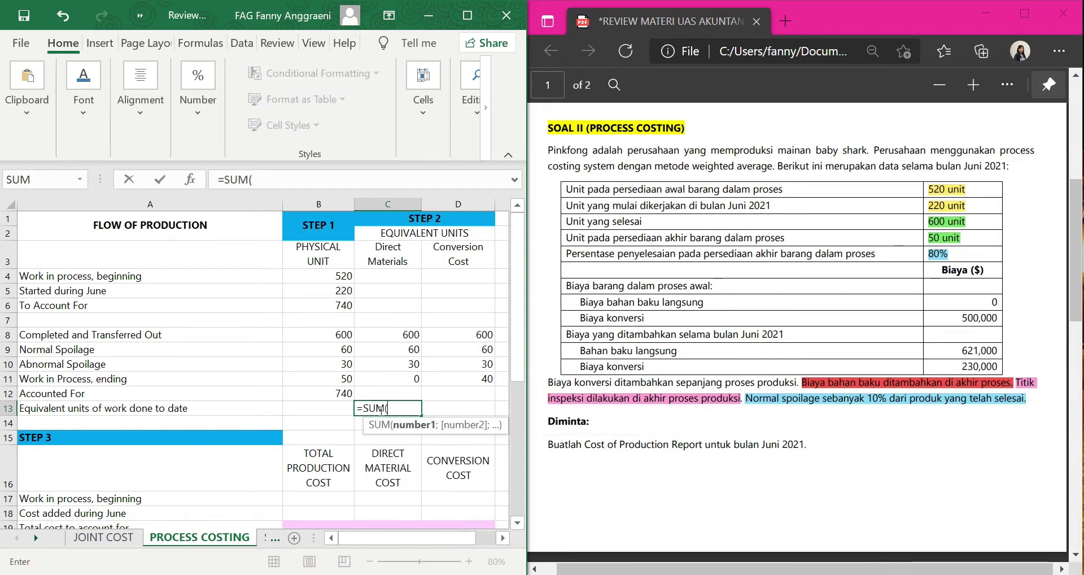
left_click_drag(388, 333, 390, 386)
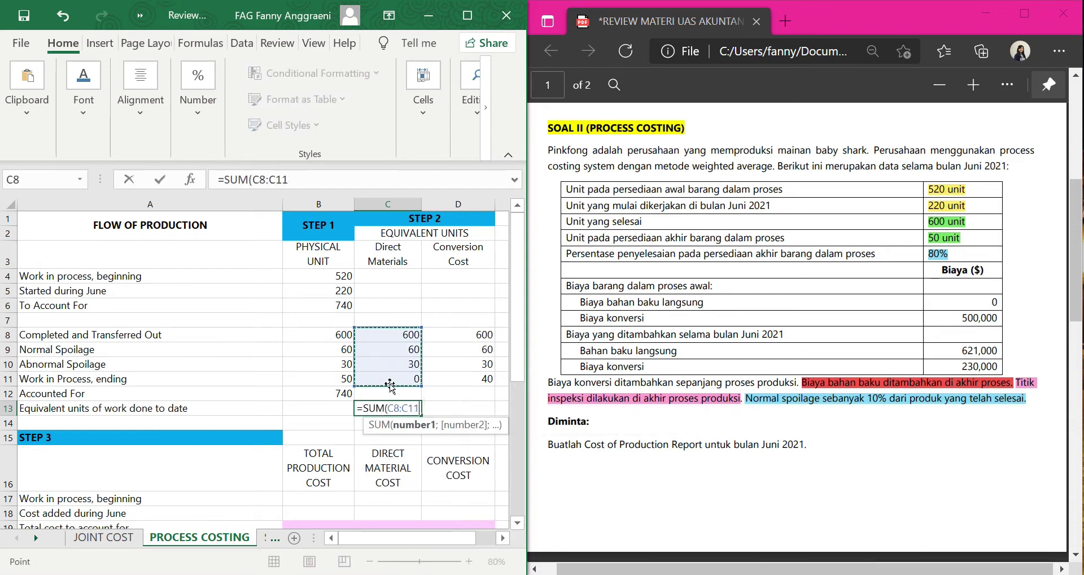
key("Tab")
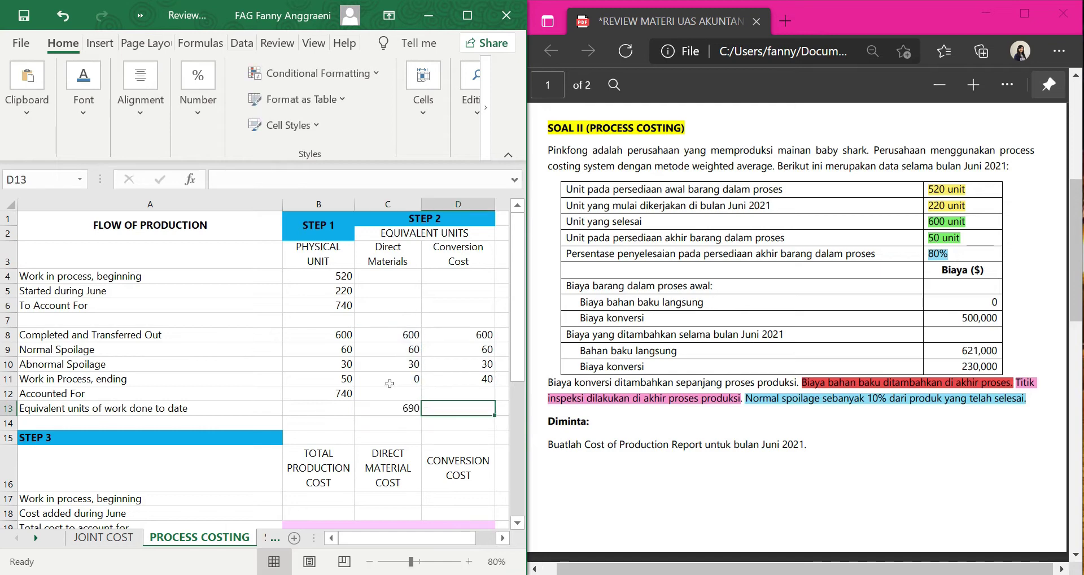
left_click(389, 406)
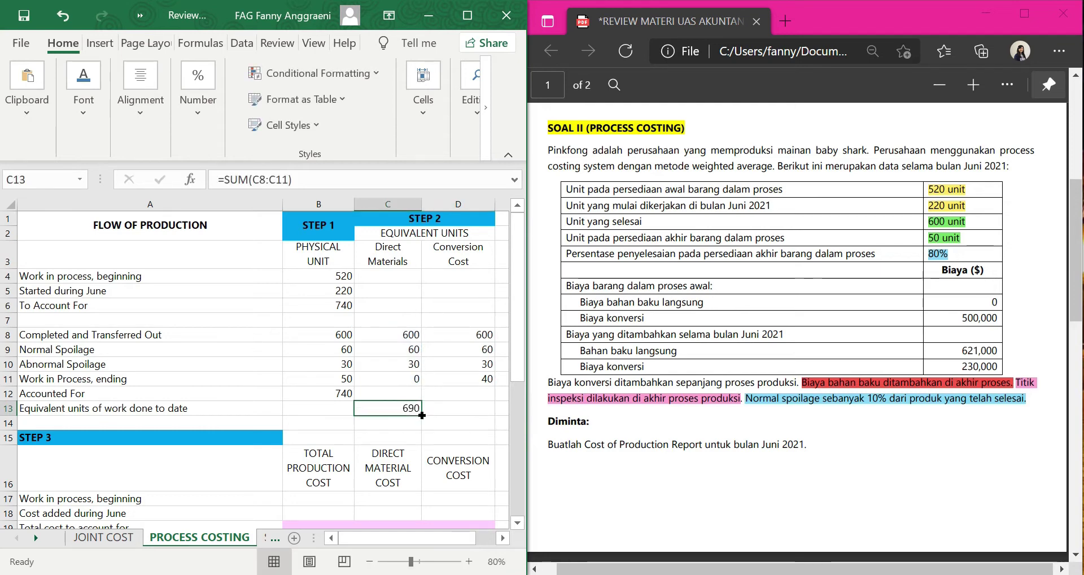
left_click_drag(422, 415, 463, 411)
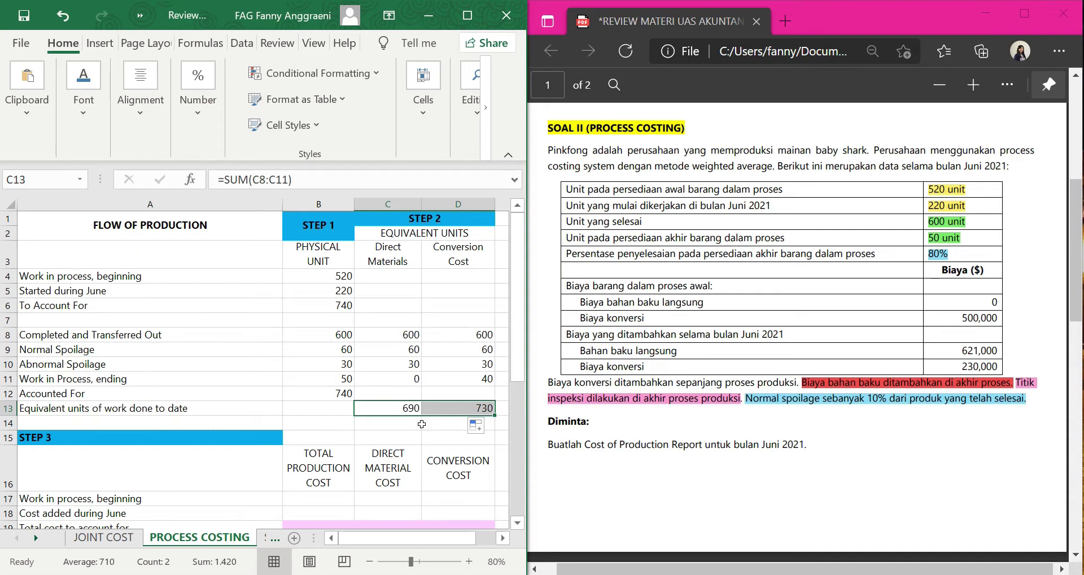
Highlight the beginning direct material cost of 0 in yellow in the problem PDF and enter 0 in C17
scroll(422, 423, "down", 1)
left_click(171, 468)
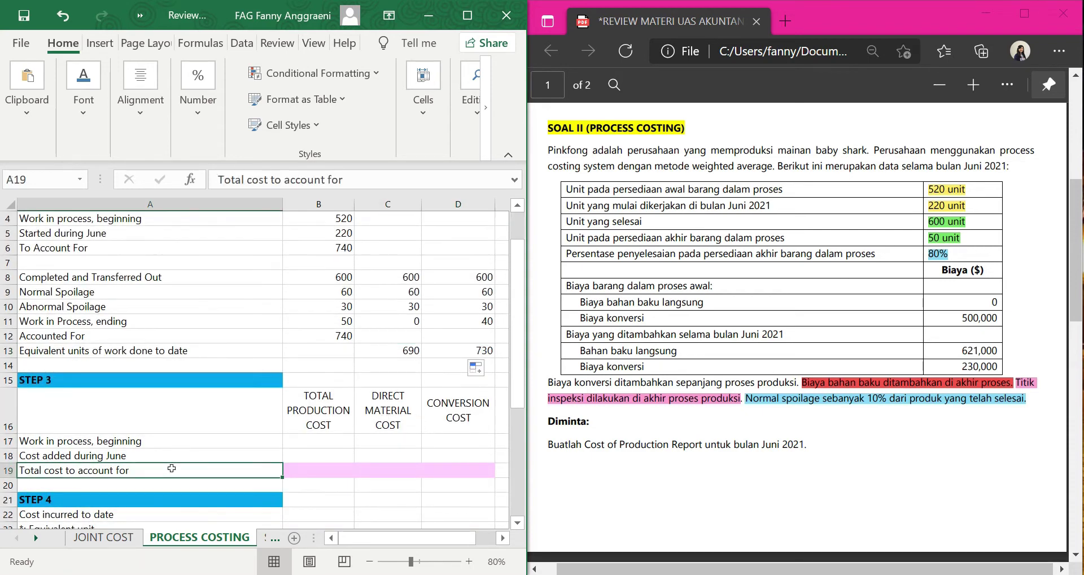
left_click(211, 439)
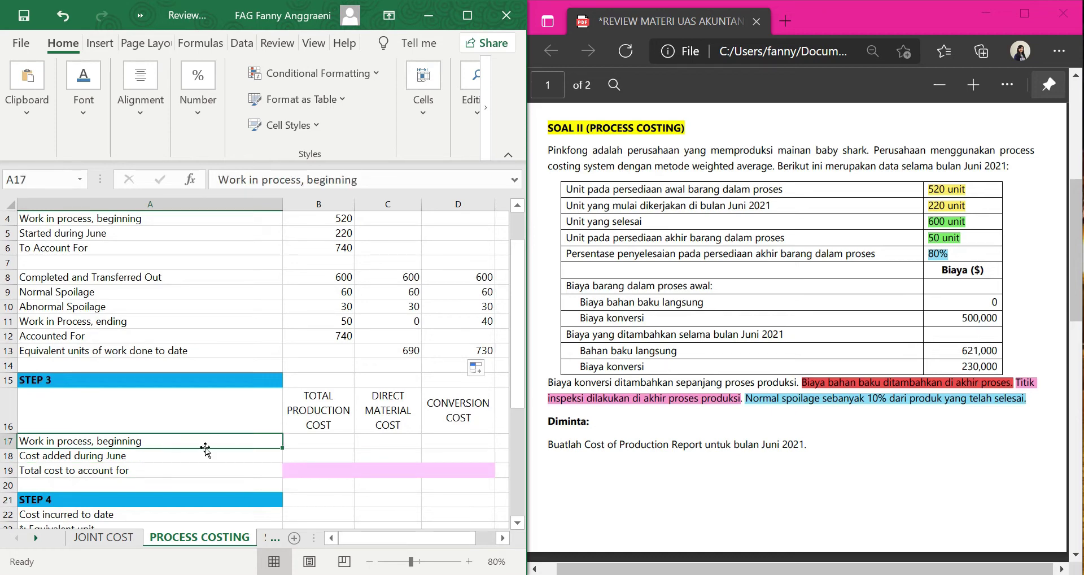
left_click(208, 453)
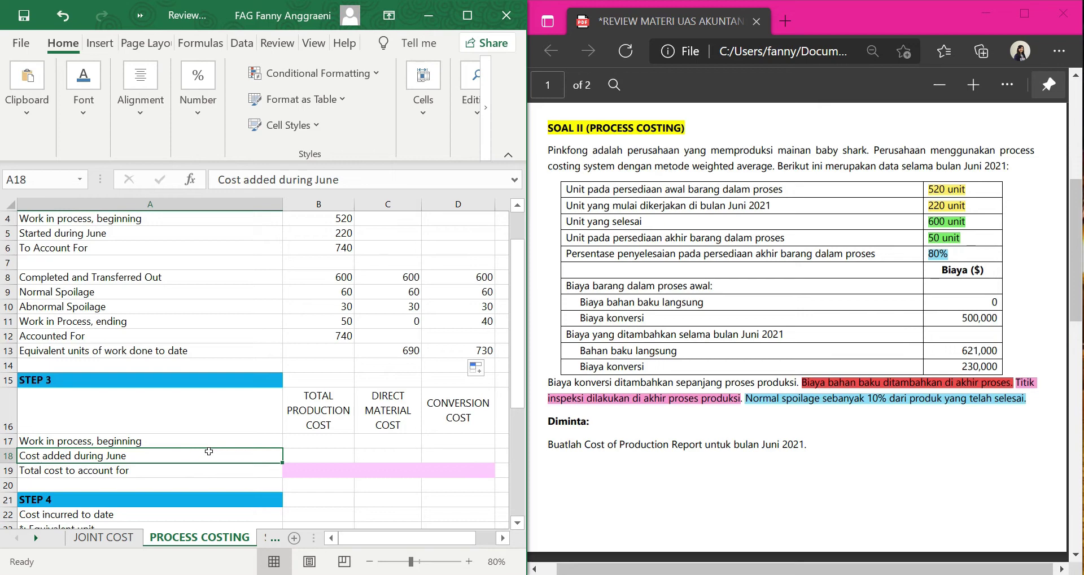
left_click(258, 442)
left_click(385, 444)
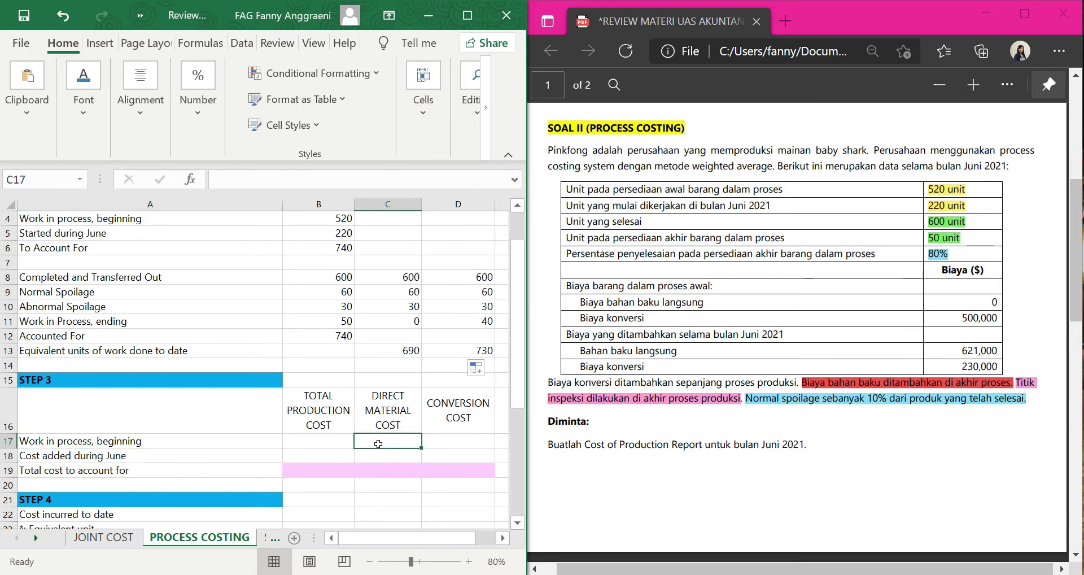
left_click_drag(992, 302, 1006, 303)
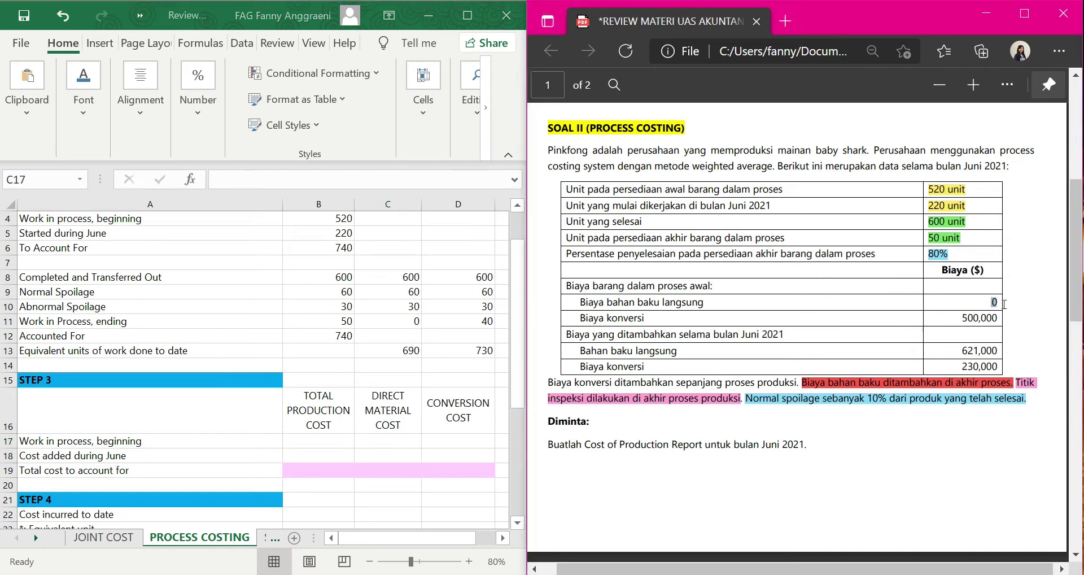
mouse_move(1022, 228)
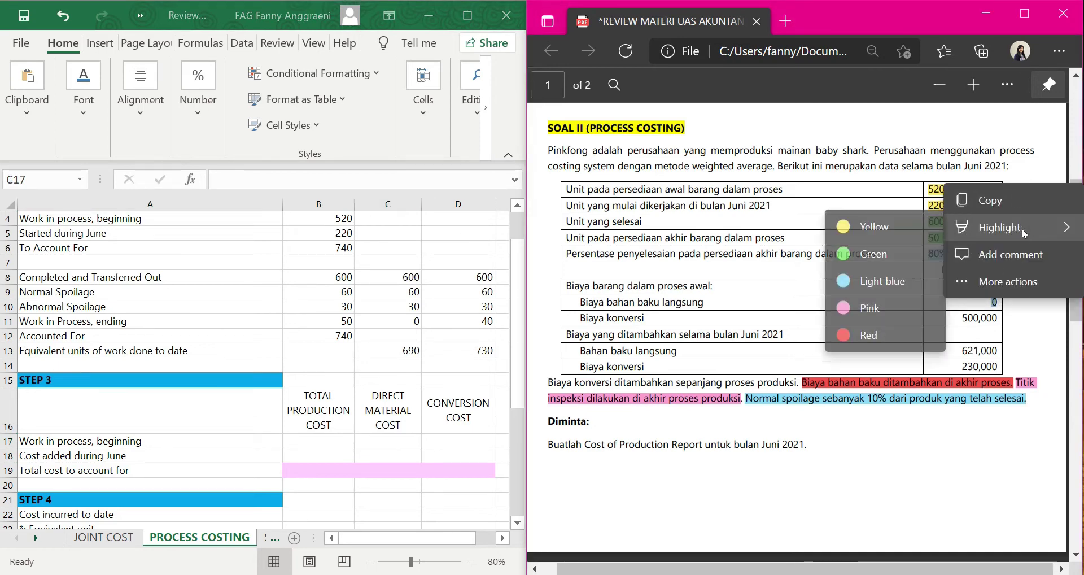
left_click(808, 220)
left_click(366, 444)
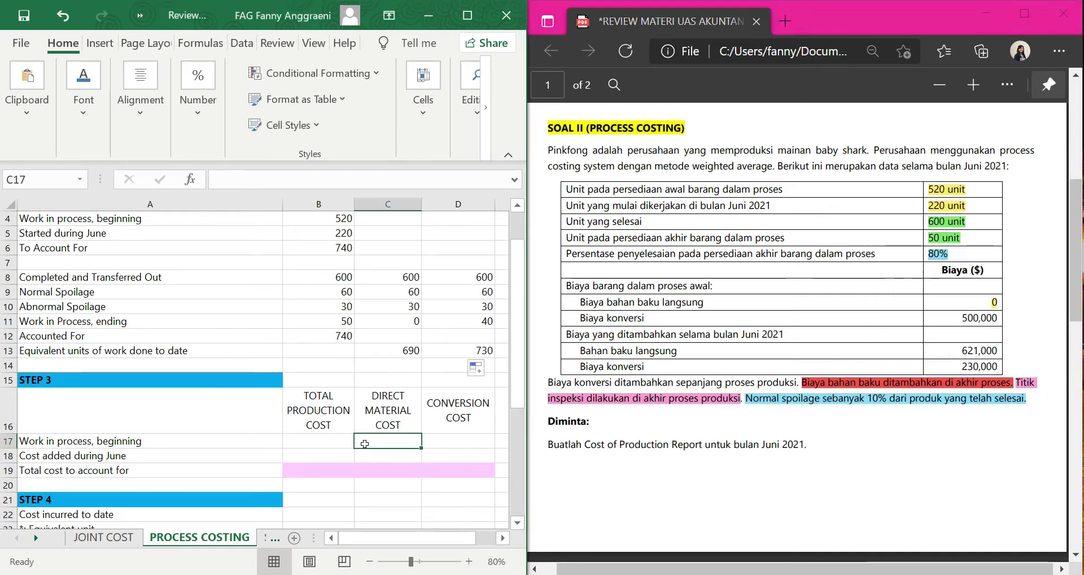
type("0")
key("Tab")
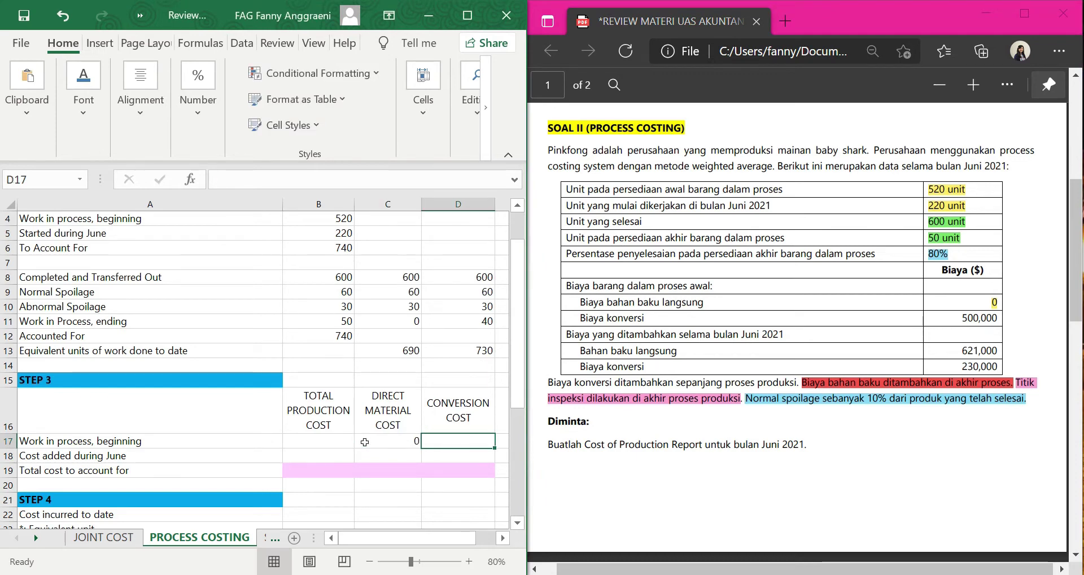
Highlight the beginning conversion cost of 500,000 in green in the problem PDF and enter 500.000 in D17
left_click_drag(961, 318, 1008, 317)
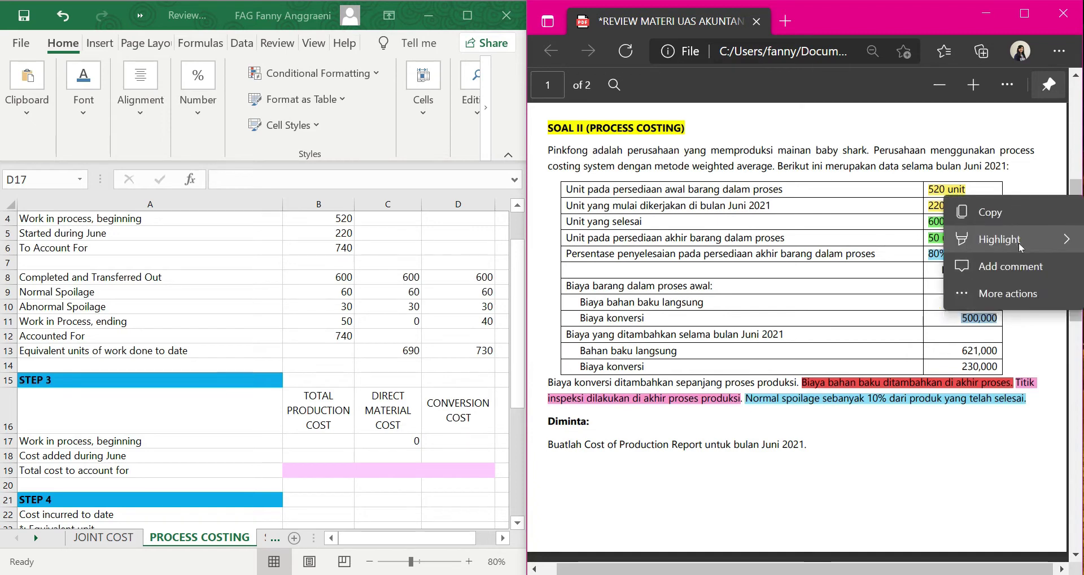
mouse_move(1021, 247)
left_click(881, 266)
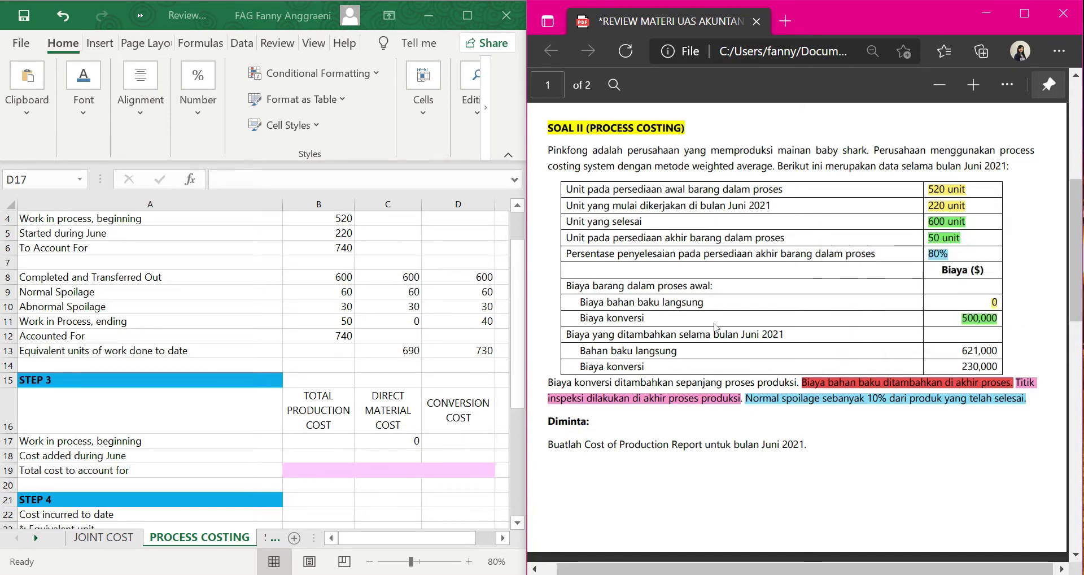
left_click(465, 443)
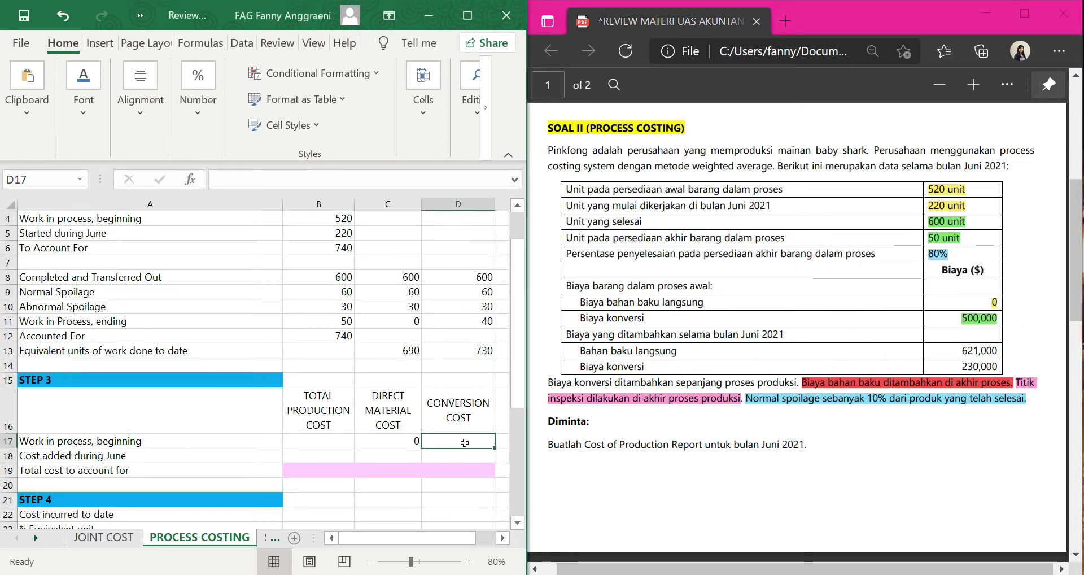
type("500.000")
Calculate the total production cost of the beginning work in process in B17 with =C17+D17
left_click(330, 440)
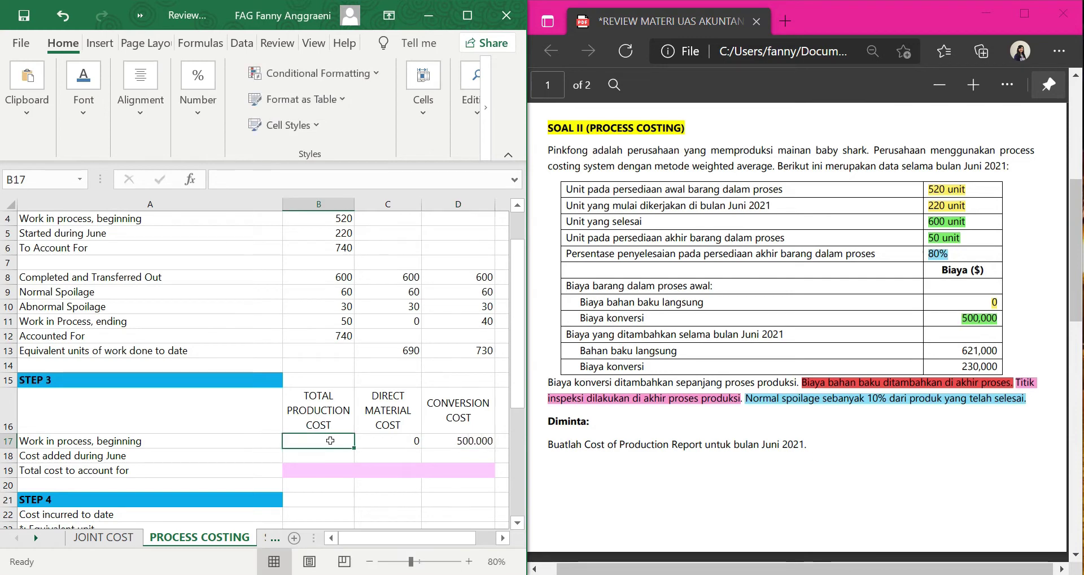
type("=")
left_click(364, 440)
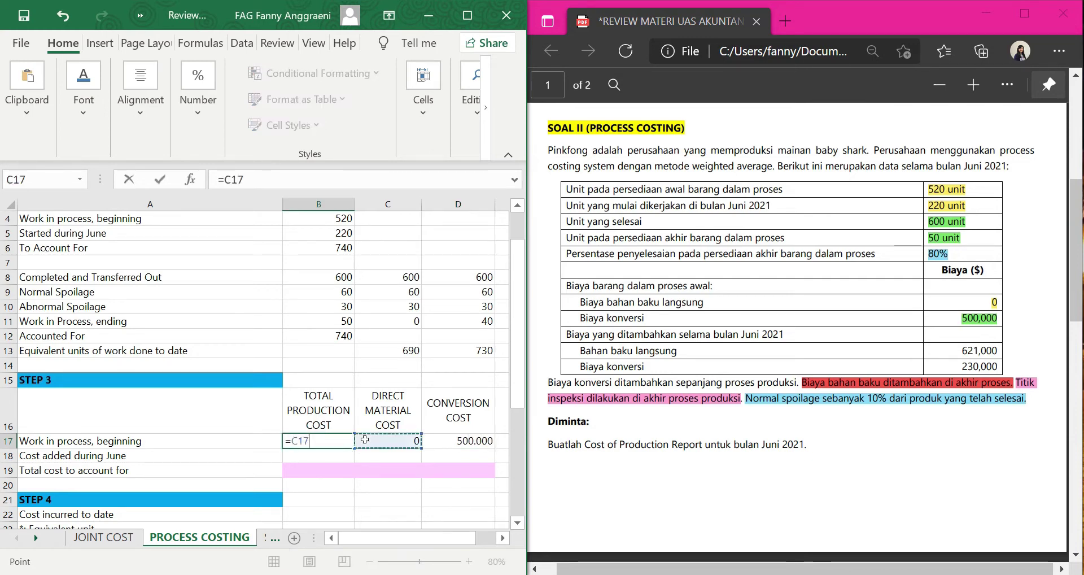
type("+")
left_click(439, 442)
key("Return")
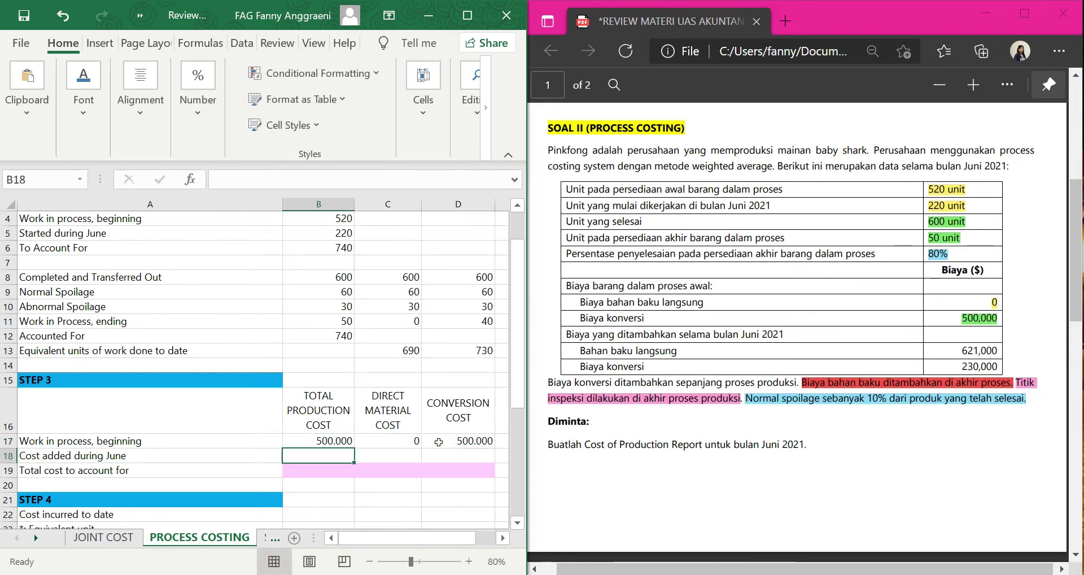
Highlight the June direct material cost of 621,000 in yellow in the problem PDF
key("Right")
key("Right")
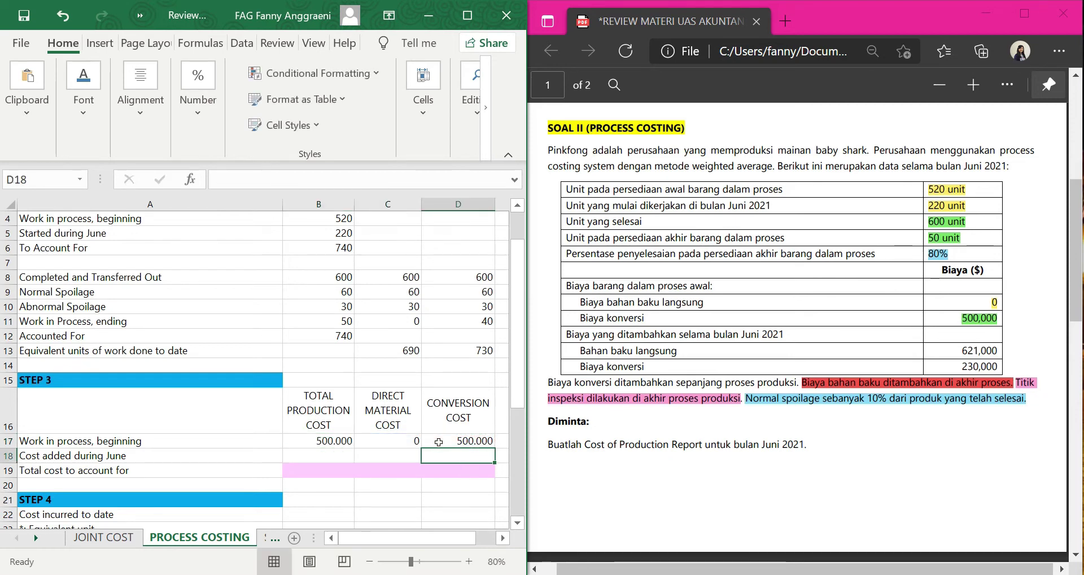
left_click(418, 455)
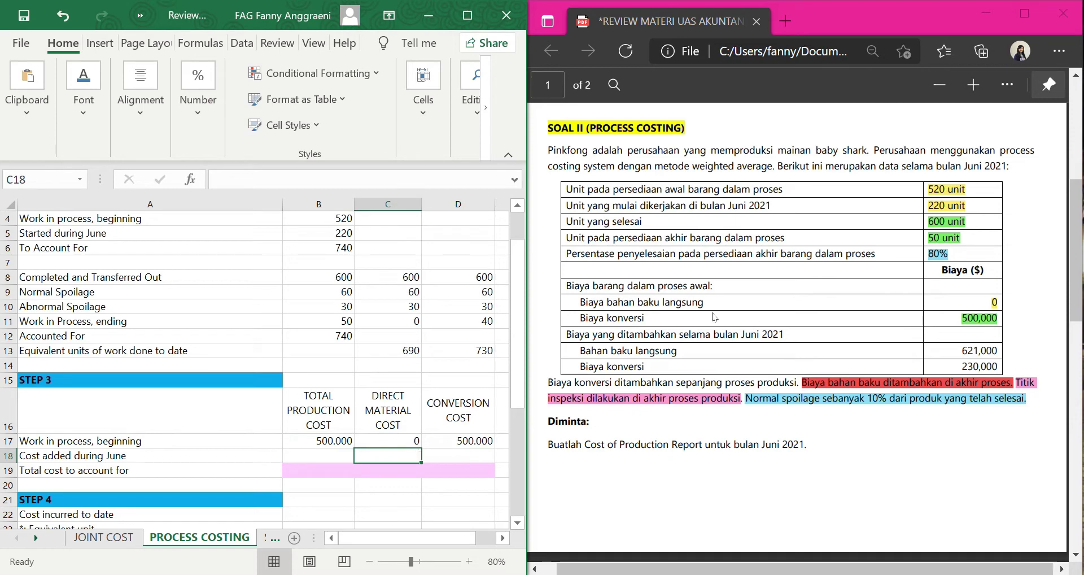
left_click_drag(567, 333, 793, 339)
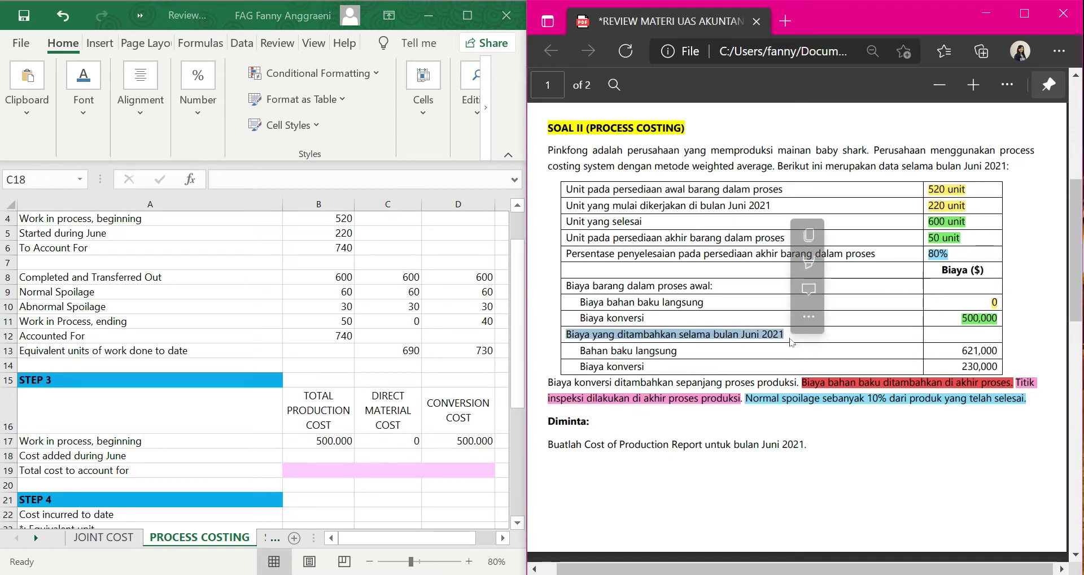
left_click(844, 351)
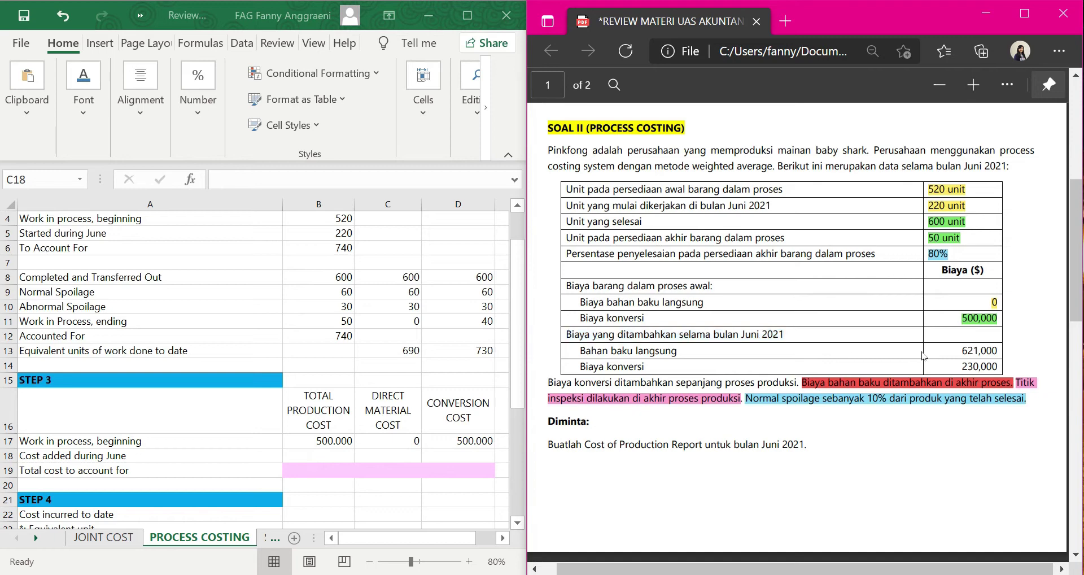
left_click_drag(963, 350, 1001, 351)
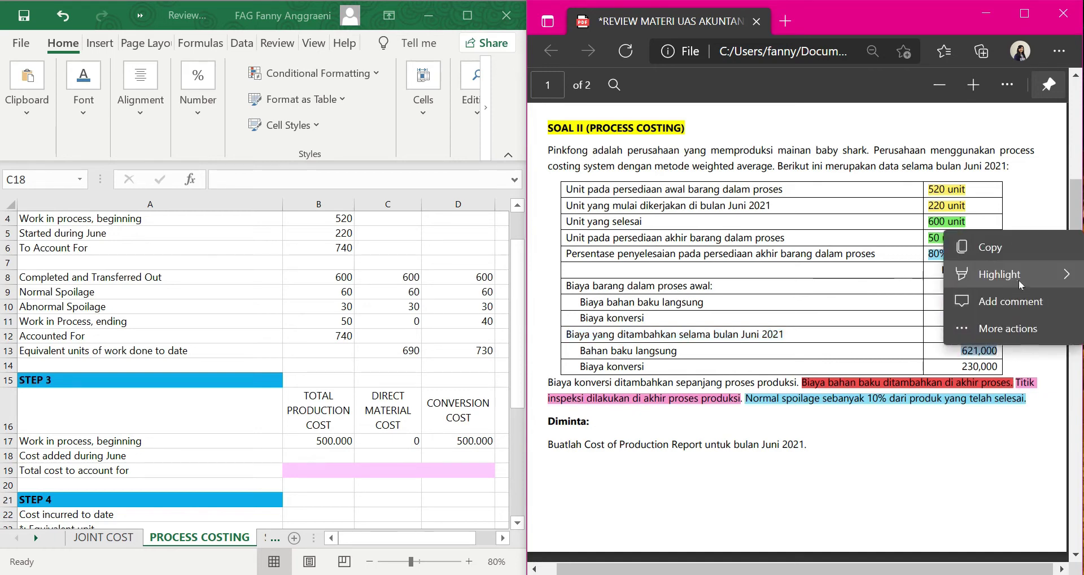
mouse_move(1021, 284)
left_click(932, 277)
Enter 621.000 as the direct material cost added during June in C18
left_click(395, 481)
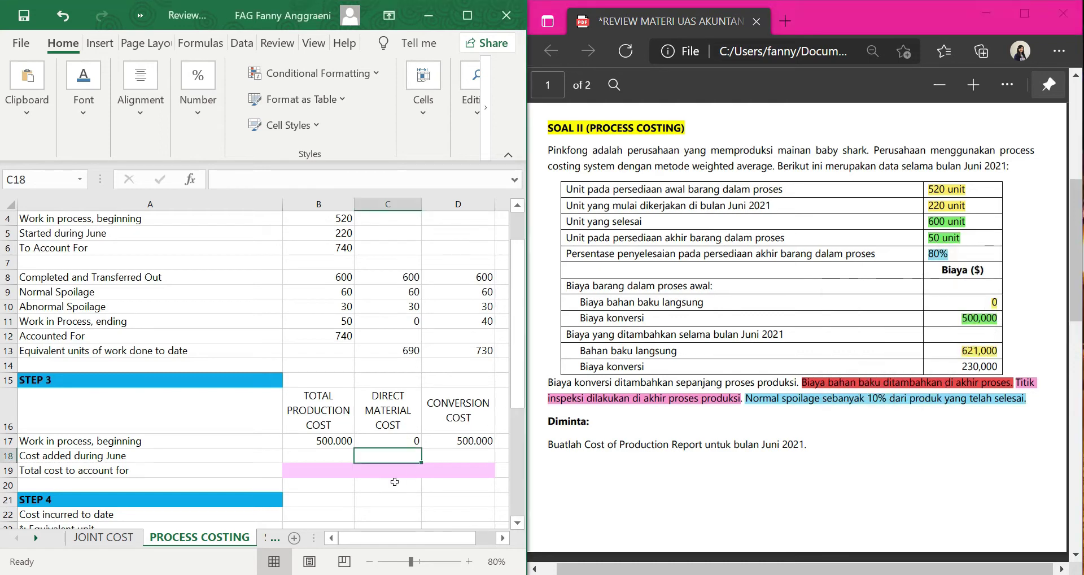
type("62")
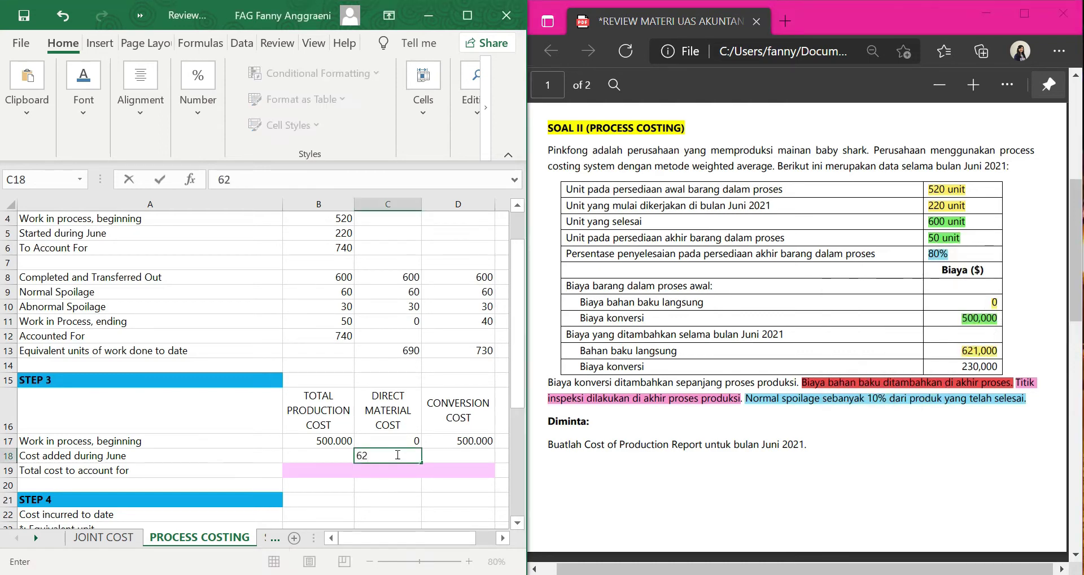
type("1.")
type("000")
key("Tab")
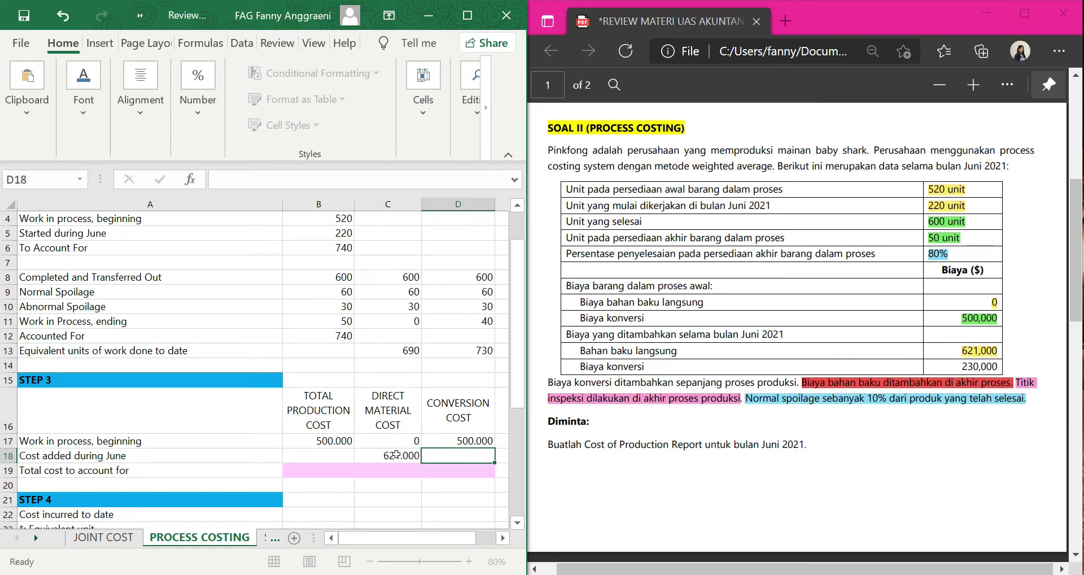
Highlight the June conversion cost of 230,000 in green in the problem PDF and enter 230000 in D18
left_click_drag(975, 367, 998, 367)
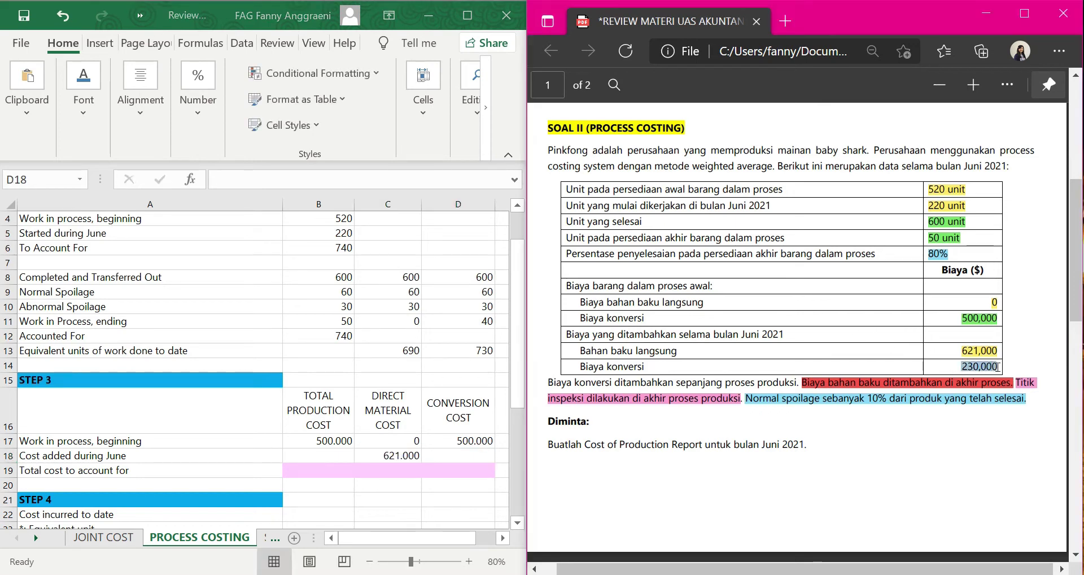
left_click(443, 456)
type("230000")
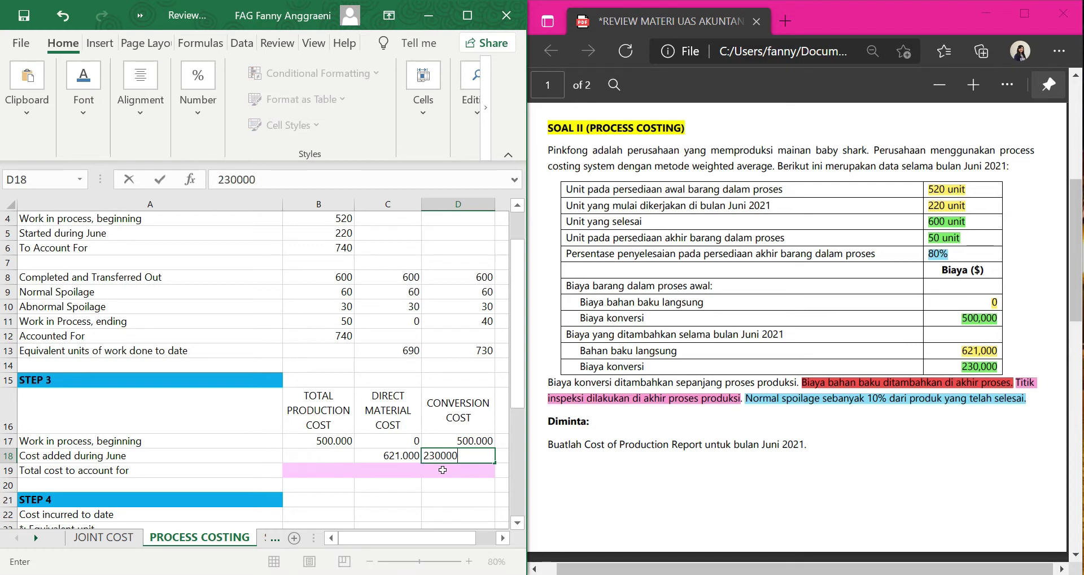
key("Return")
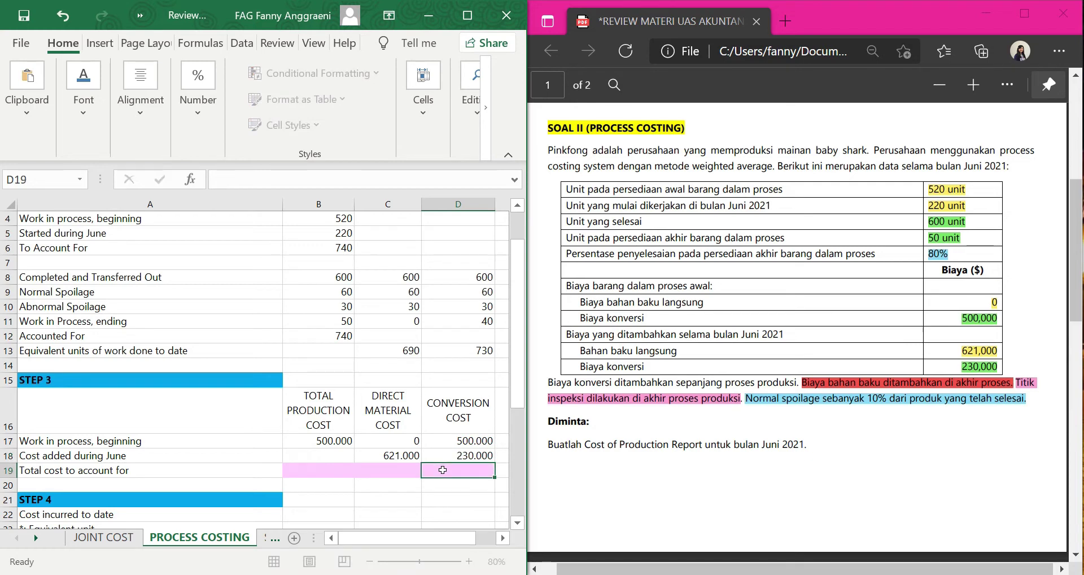
Fill the total production cost formula from B17 down to B18 for the cost added during June
left_click(341, 445)
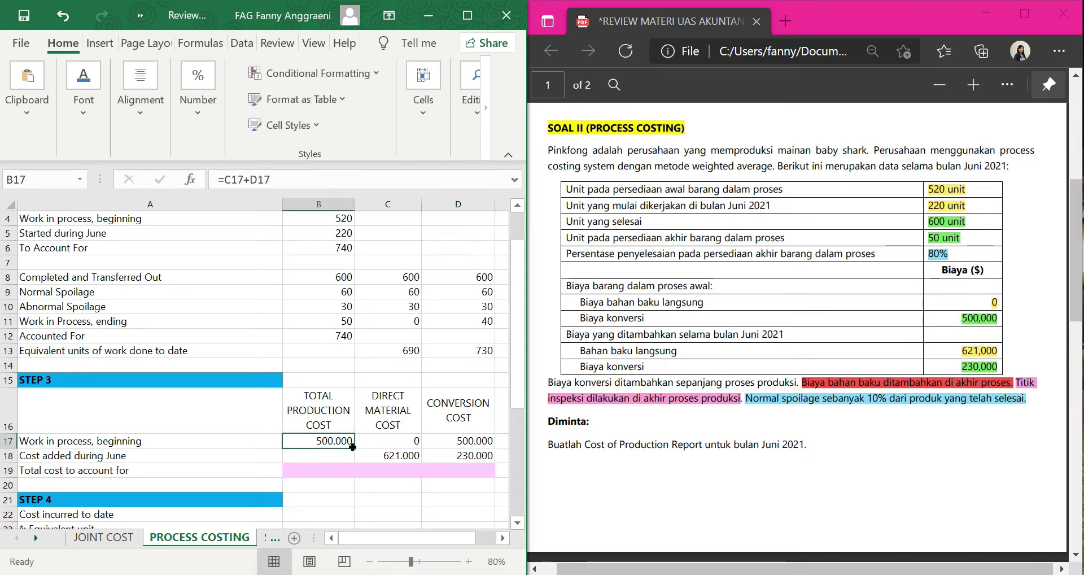
left_click_drag(355, 446, 352, 462)
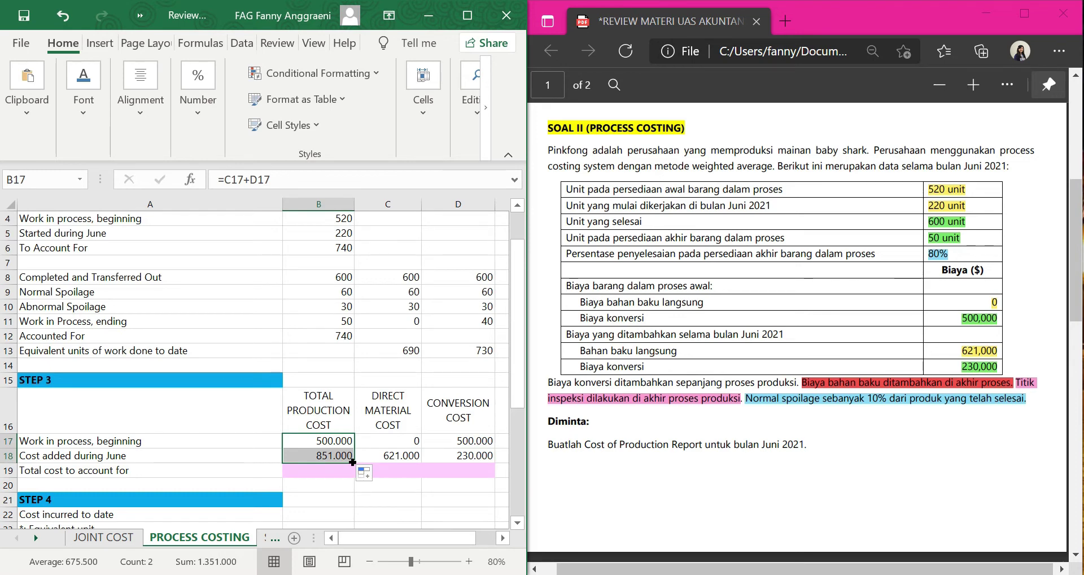
Calculate the total direct material cost to account for in C19 as =C17+C18 and fill the formula across to D19
left_click(385, 480)
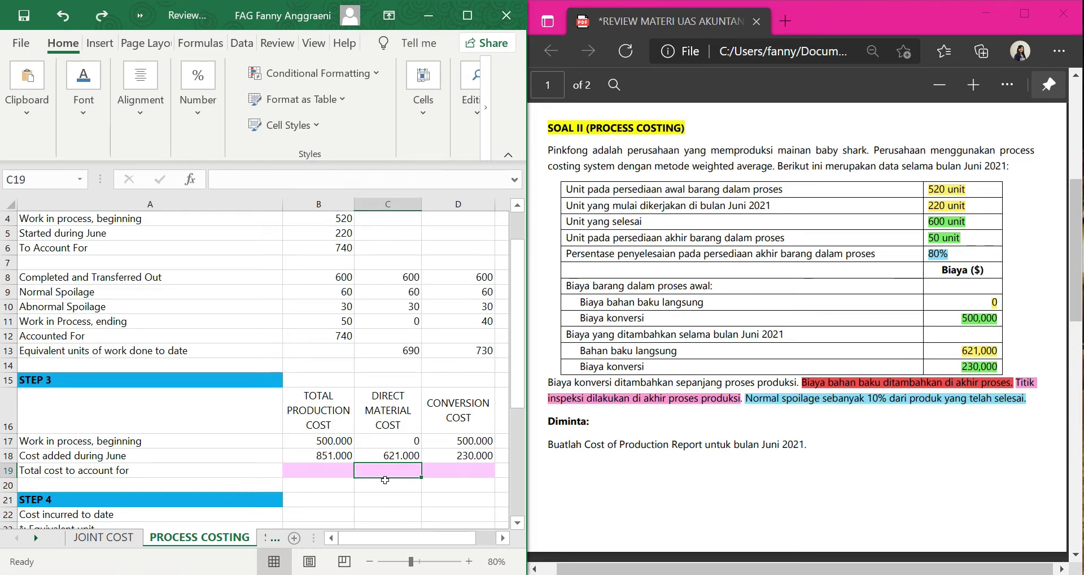
type("=")
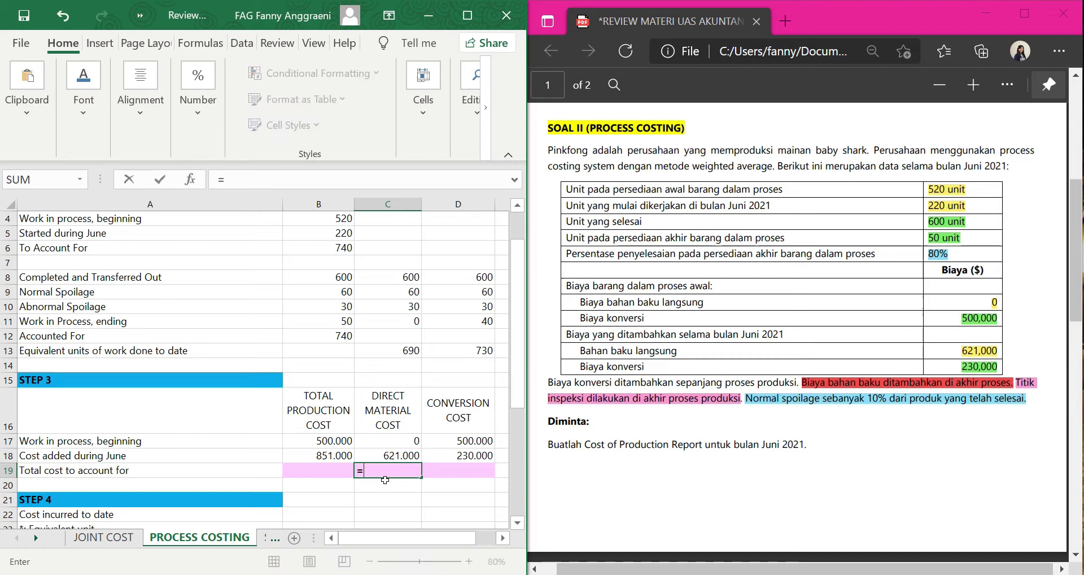
left_click(403, 440)
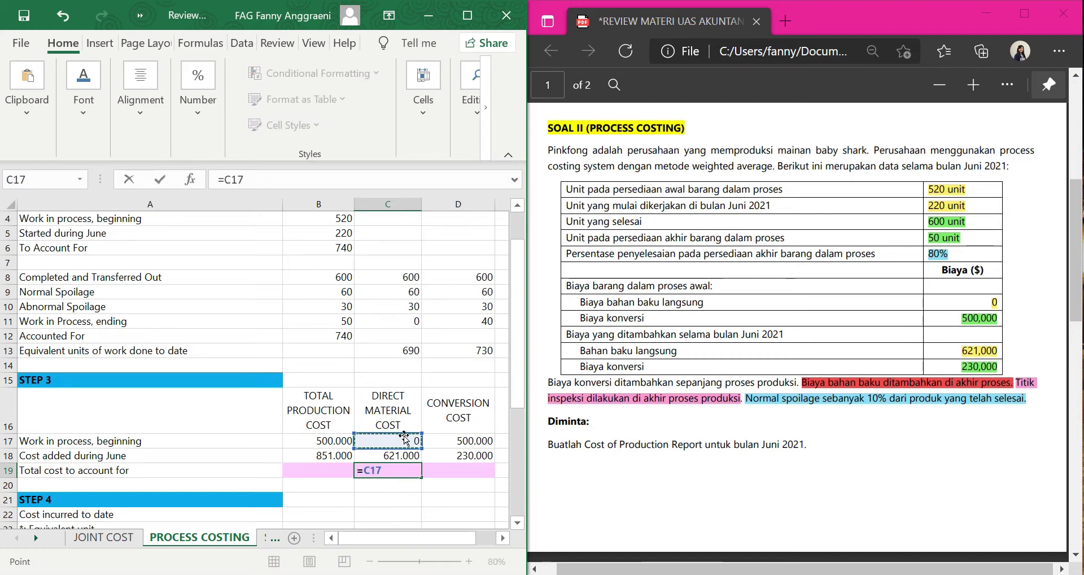
type("+")
left_click(405, 456)
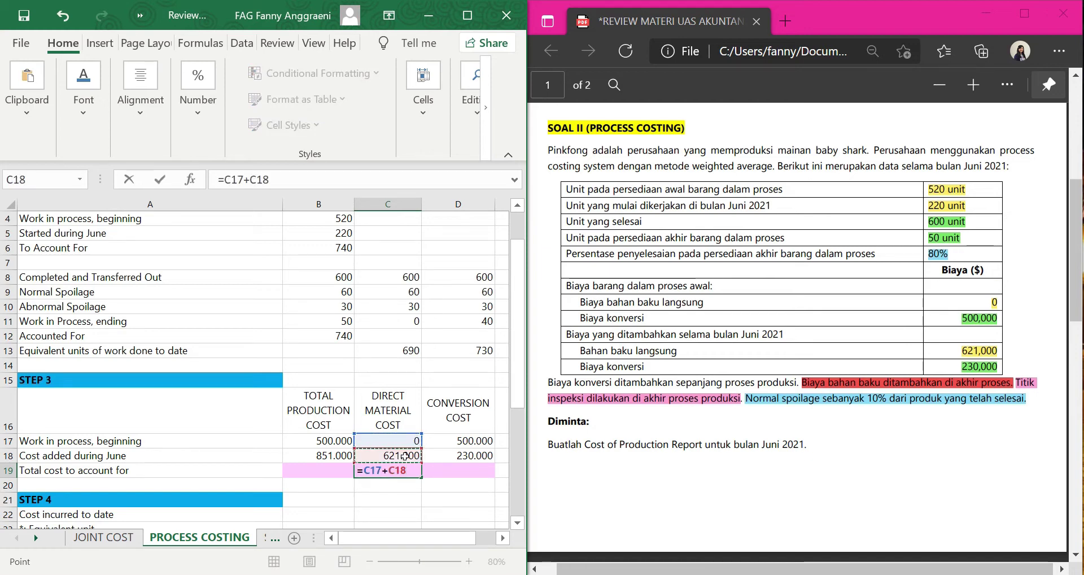
key("Return")
left_click(401, 468)
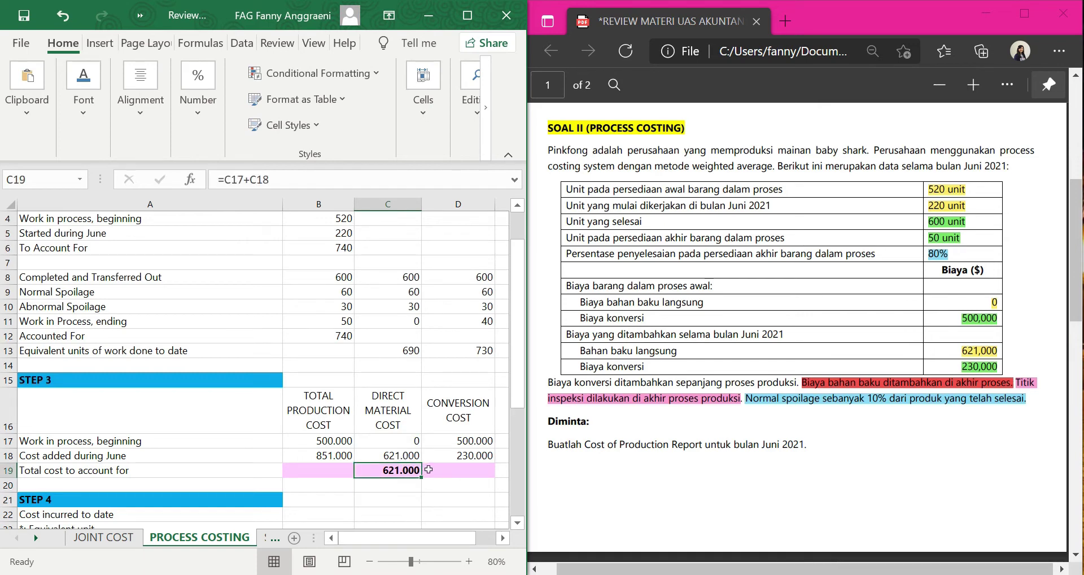
left_click_drag(421, 478, 464, 479)
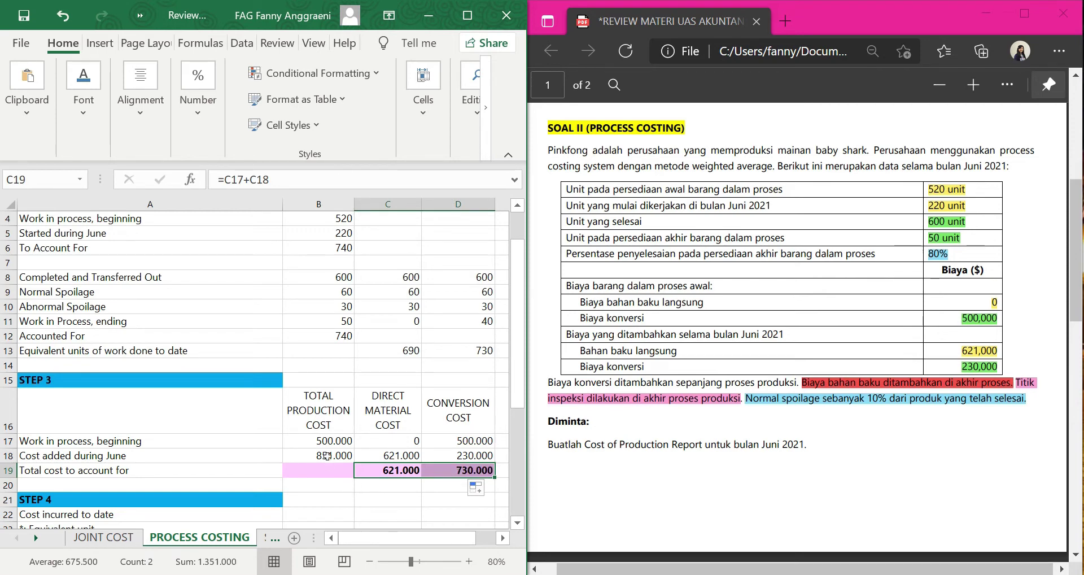
Calculate the overall total cost to account for in B19 with the formula =C19+D19
left_click(293, 473)
type("=")
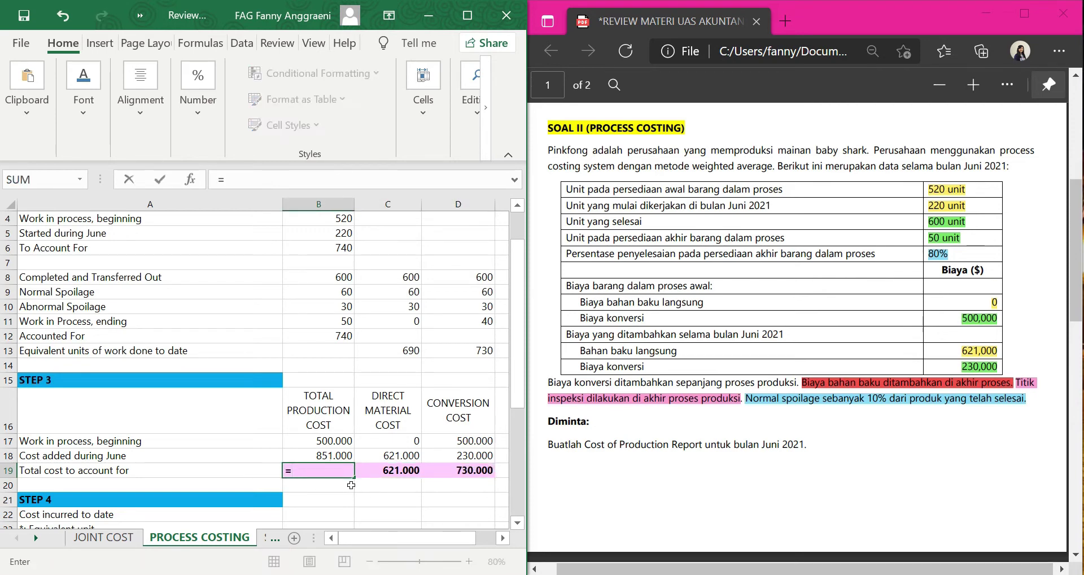
left_click(374, 471)
type("+")
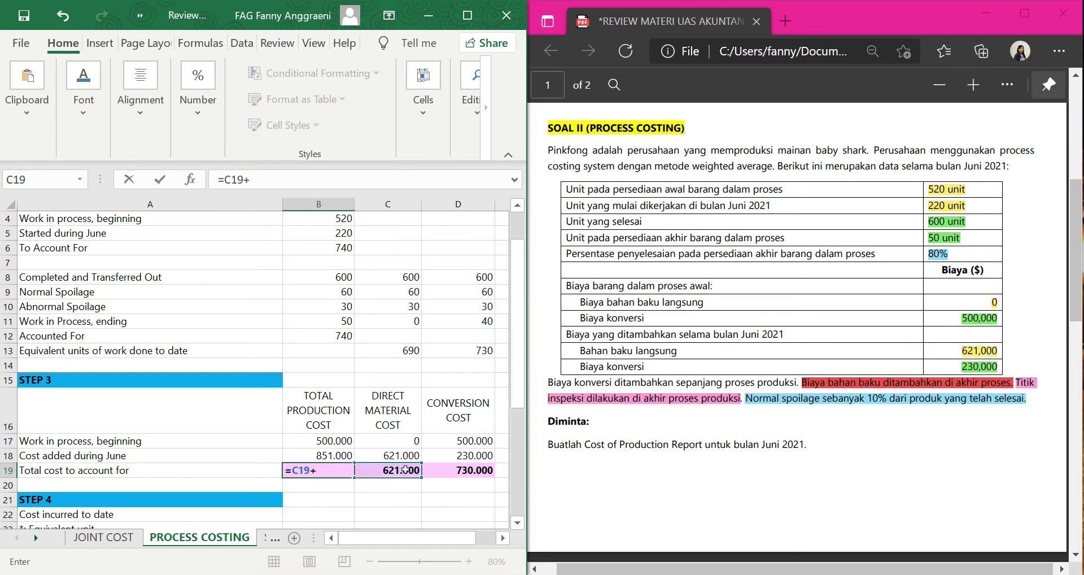
left_click(446, 470)
key("Return")
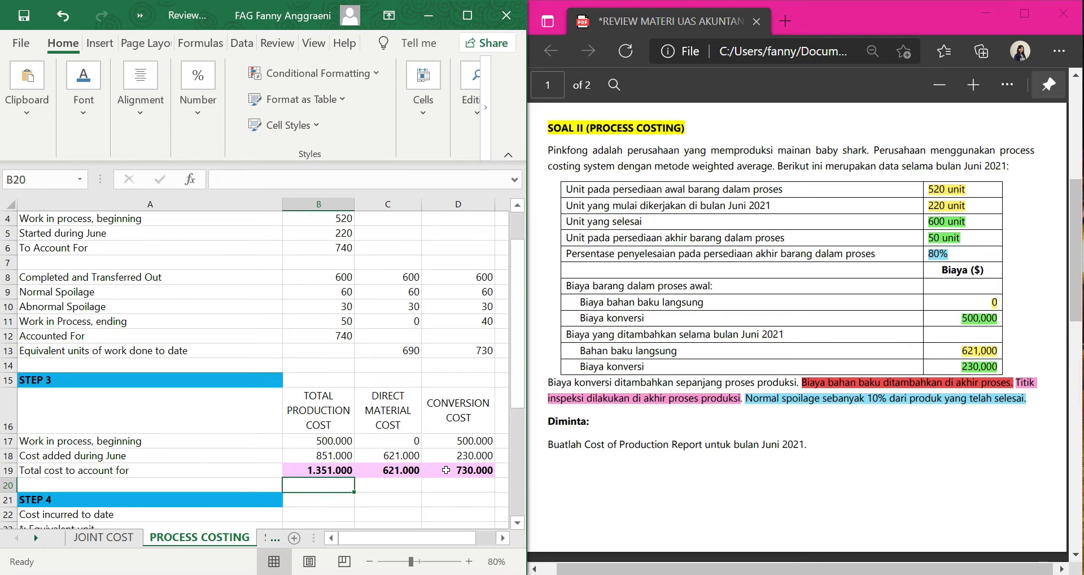
Link the Step 4 cost incurred to date in B22, C22 and D22 to the total costs to account for in B19, C19 and D19
scroll(447, 470, "down", 2)
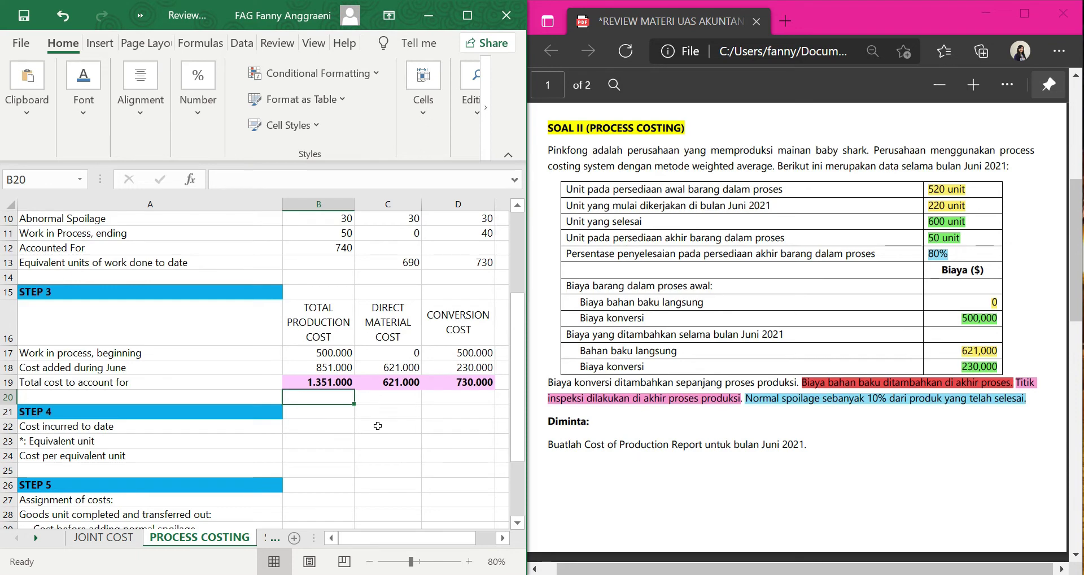
left_click(148, 428)
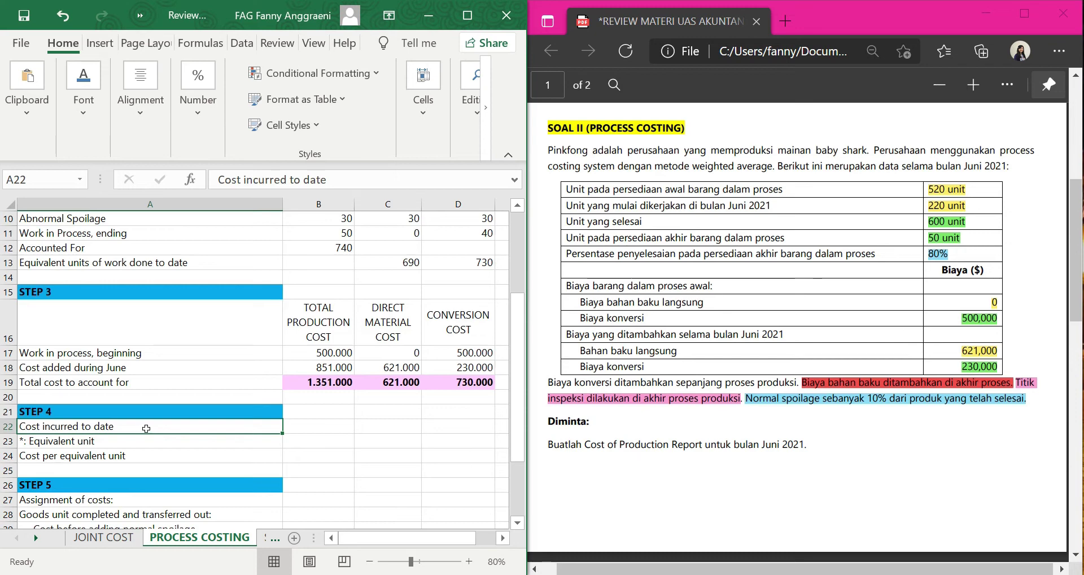
left_click(324, 424)
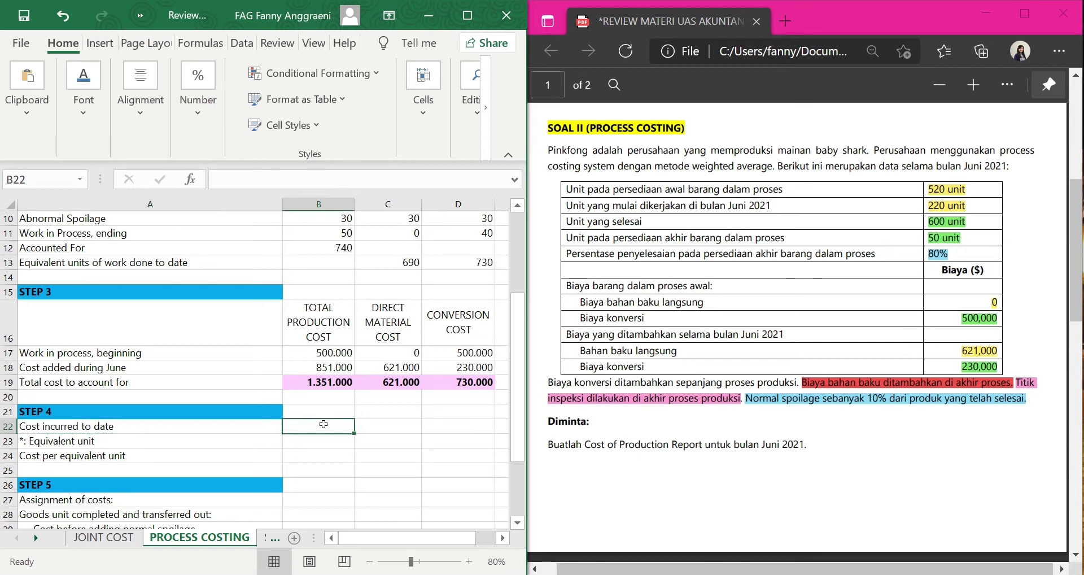
type("=")
left_click(309, 382)
key("Tab")
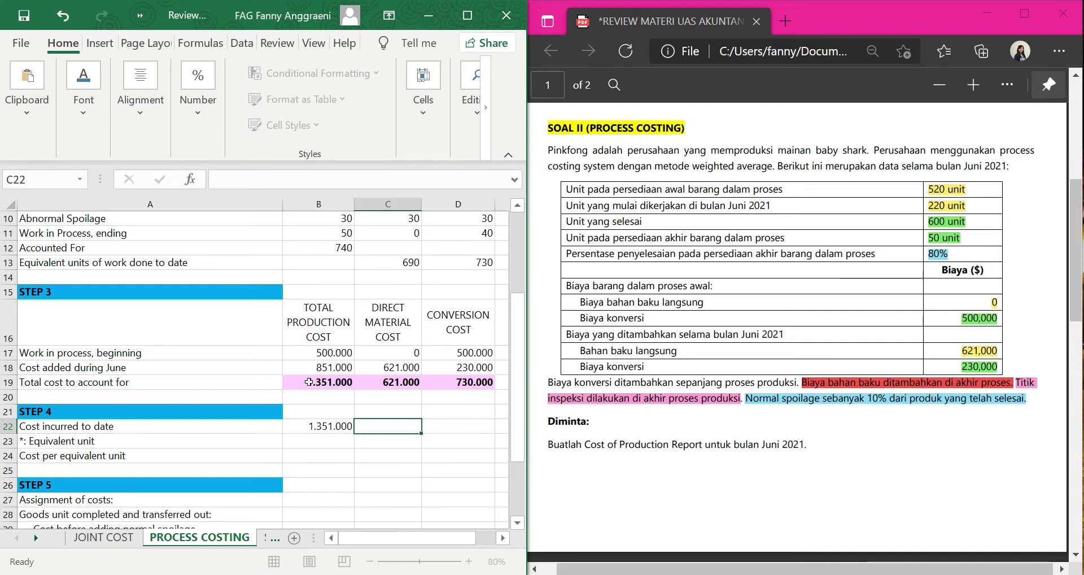
type("=")
left_click(394, 381)
key("Tab")
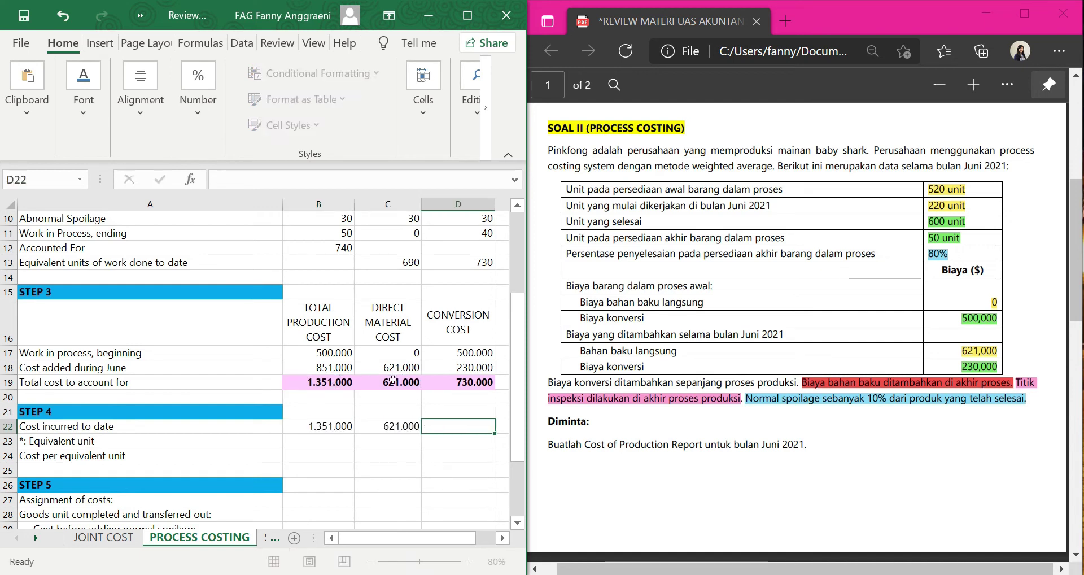
type("=")
left_click(439, 385)
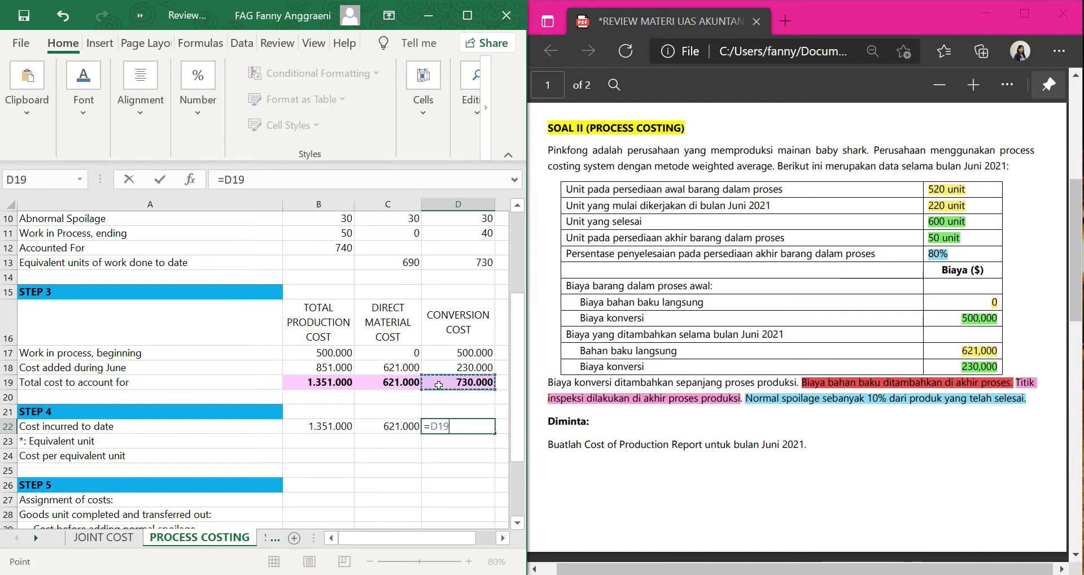
key("Return")
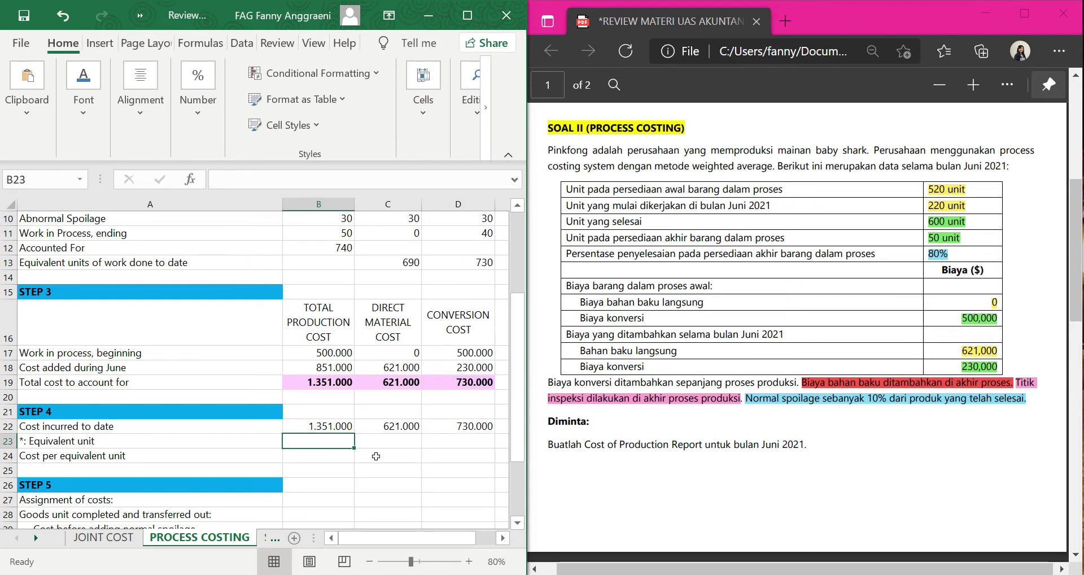
Link the Step 4 equivalent units in C23 and D23 to the equivalent units of work done in C13 and D13
left_click(373, 437)
type("=")
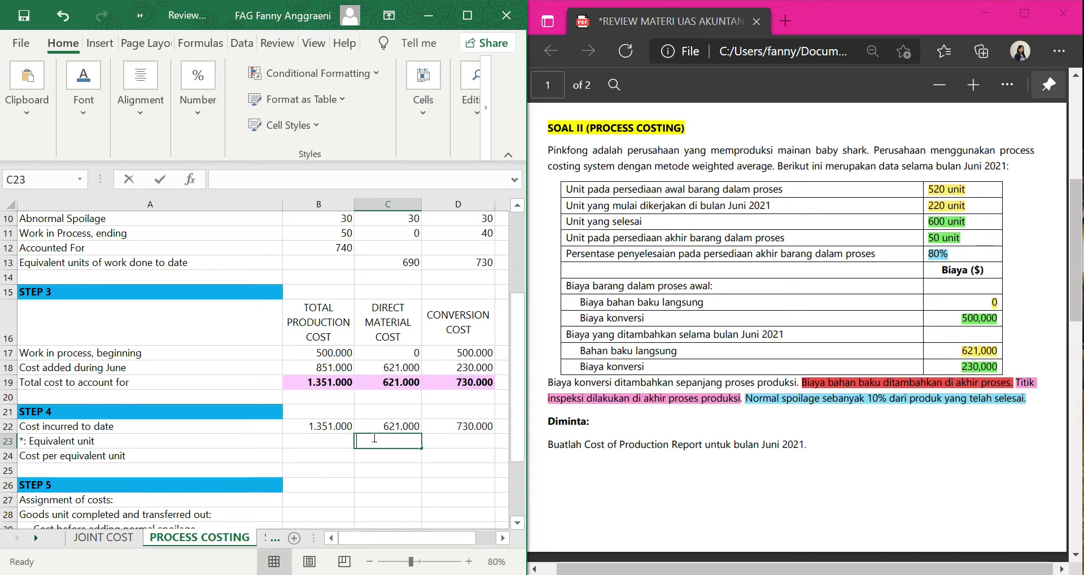
scroll(362, 435, "up", 3)
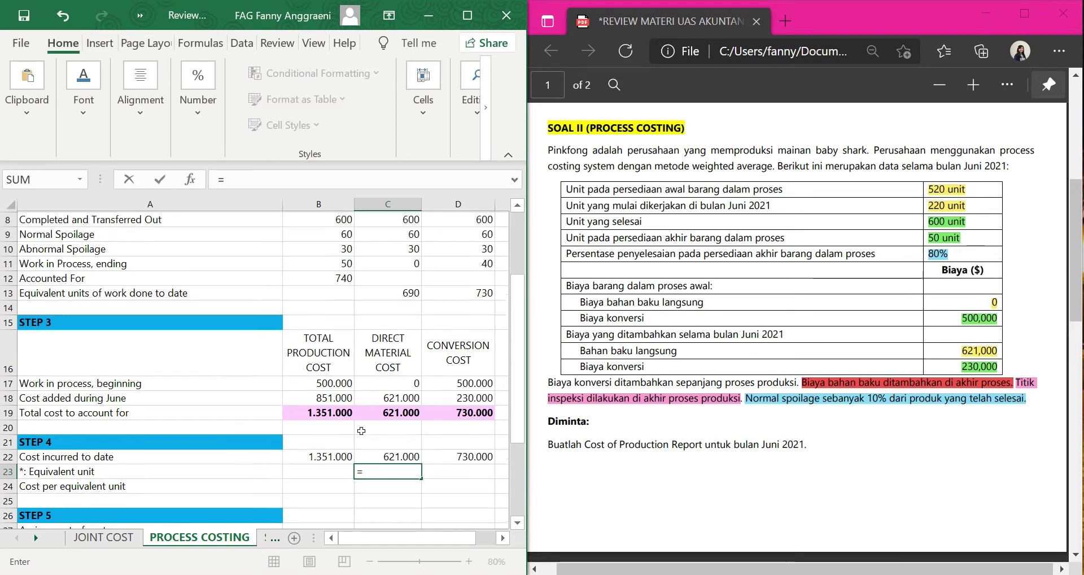
left_click(388, 408)
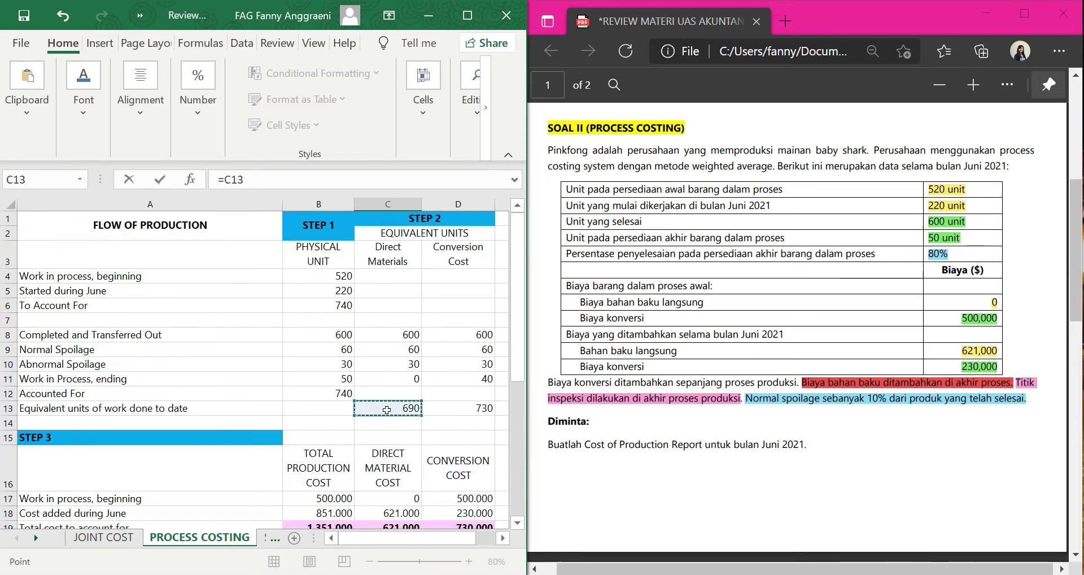
key("Return")
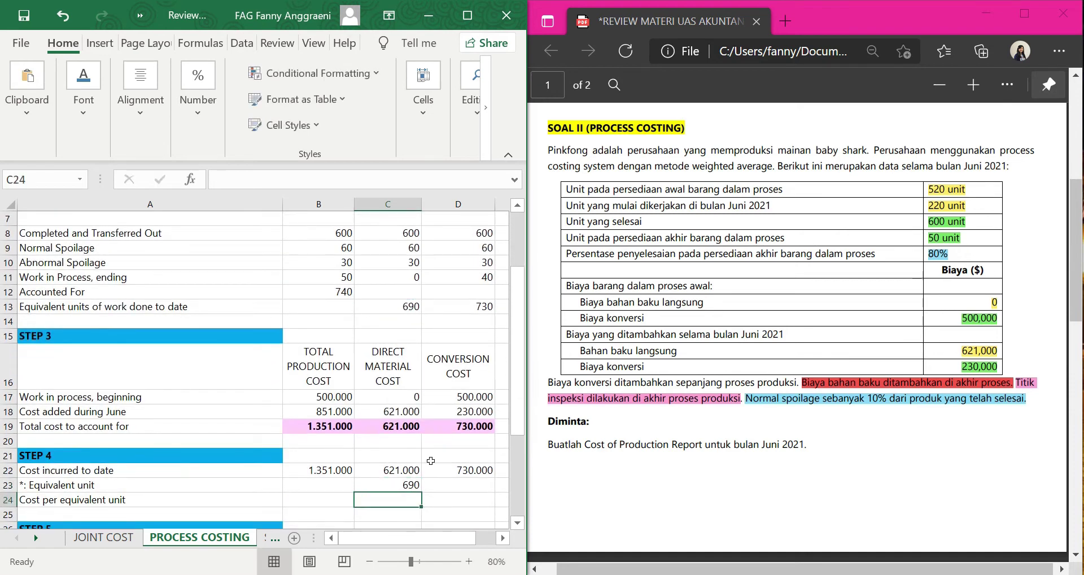
left_click(438, 484)
type("=")
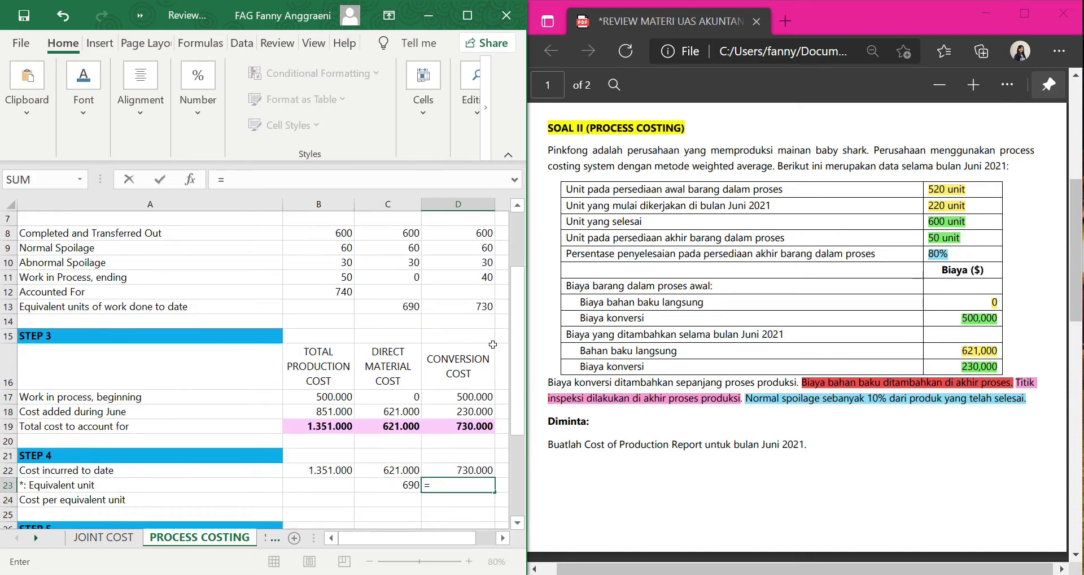
left_click(458, 305)
key("Return")
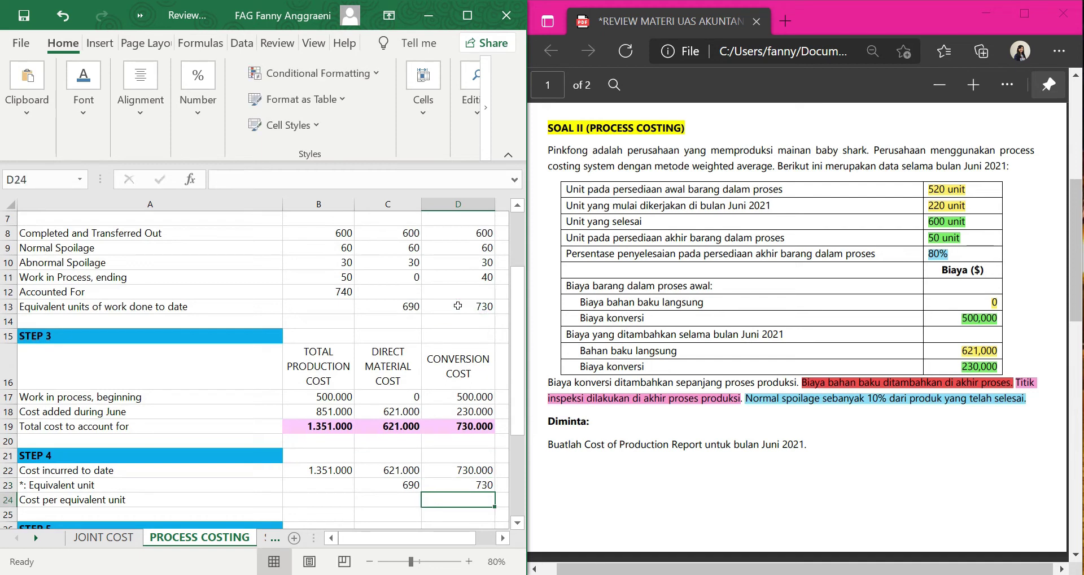
Calculate the direct material cost per equivalent unit in C24 with the formula =C22/C23
left_click(400, 501)
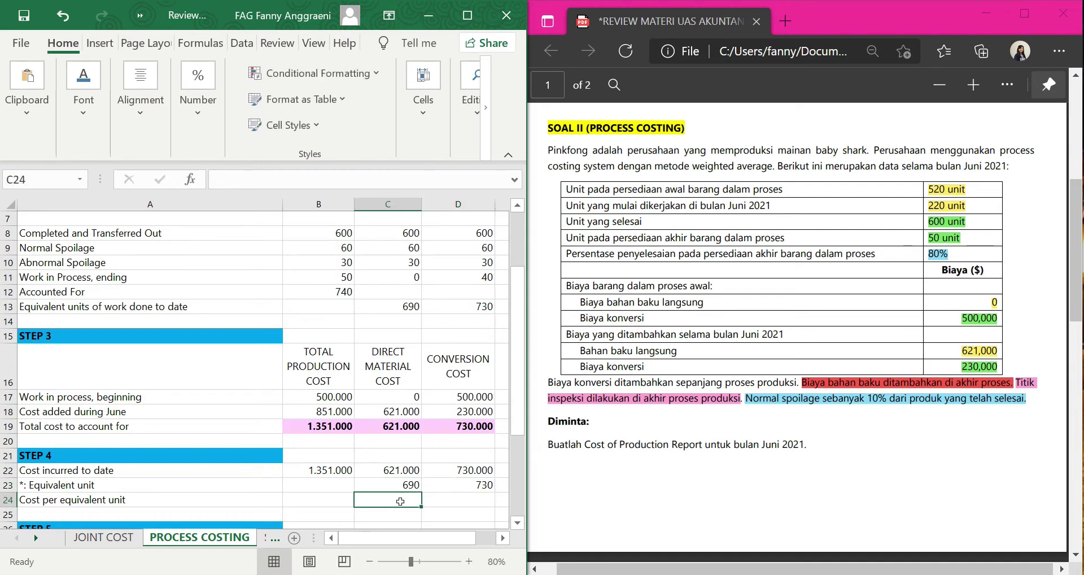
type("=")
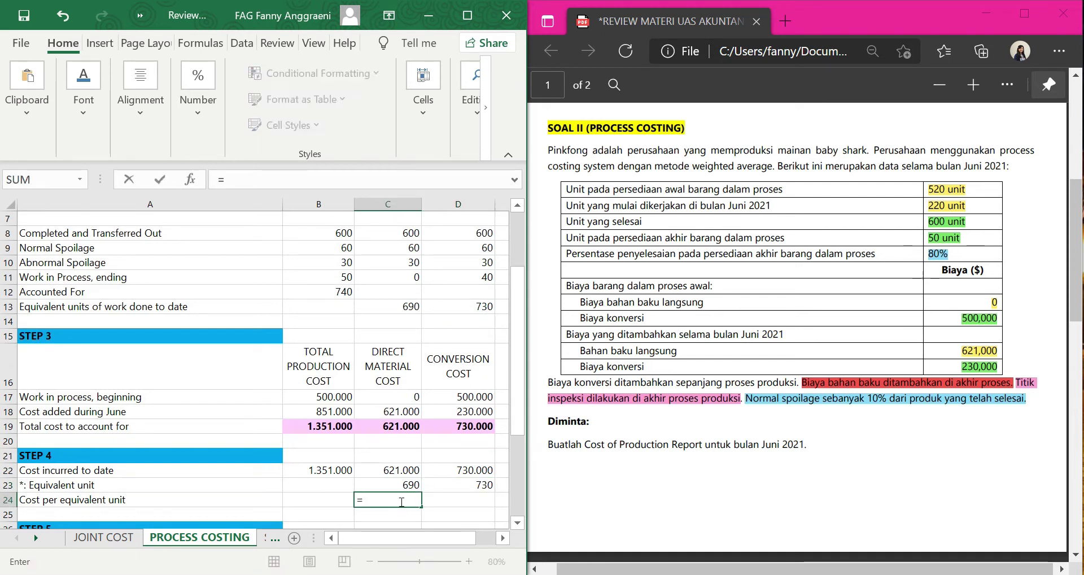
left_click(387, 468)
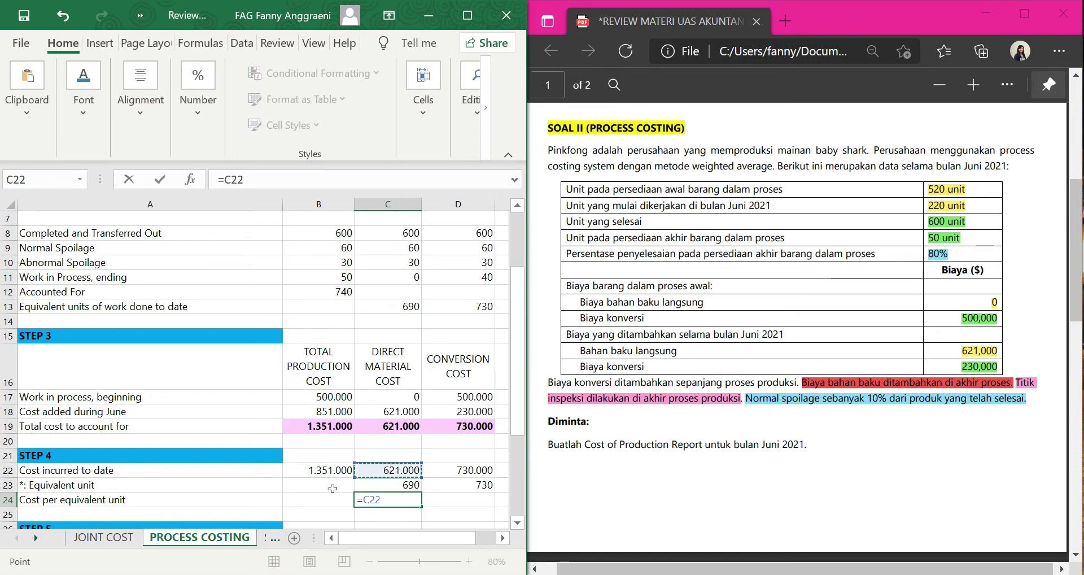
type("/")
left_click(385, 485)
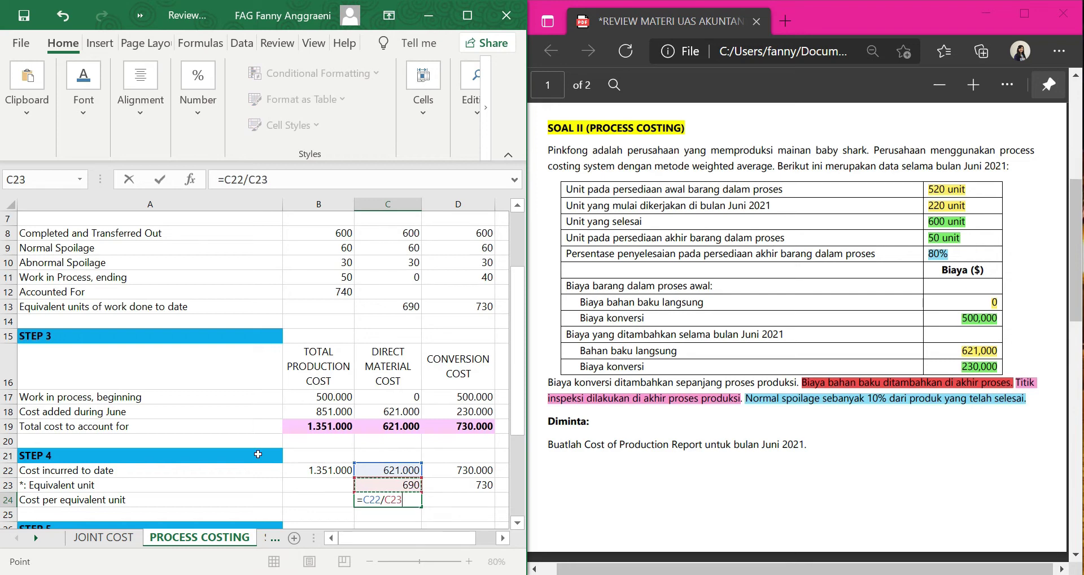
key("Tab")
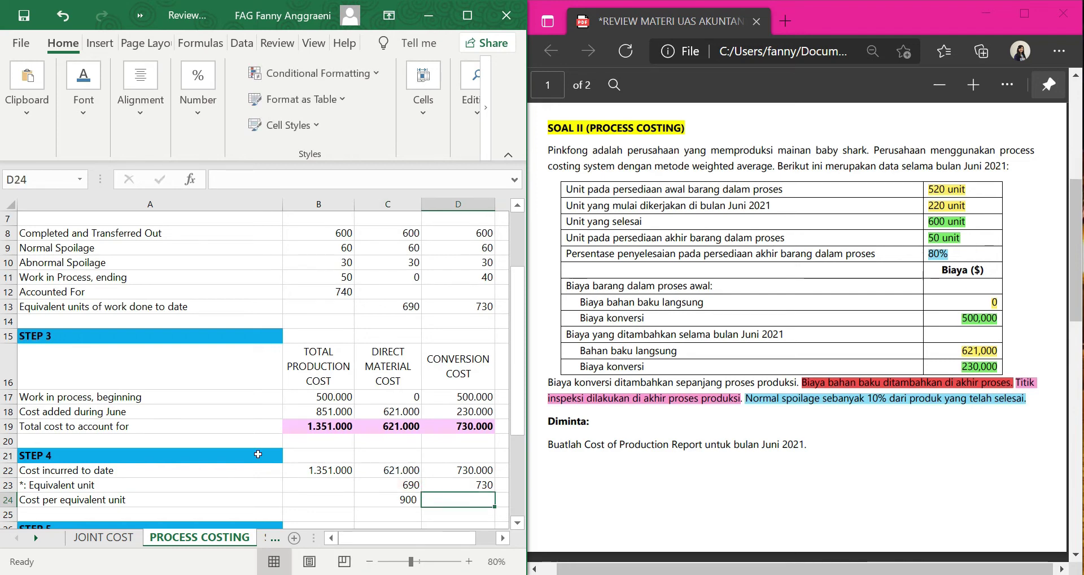
Calculate the conversion cost per equivalent unit in D24 with the formula =D22/D23
type("=")
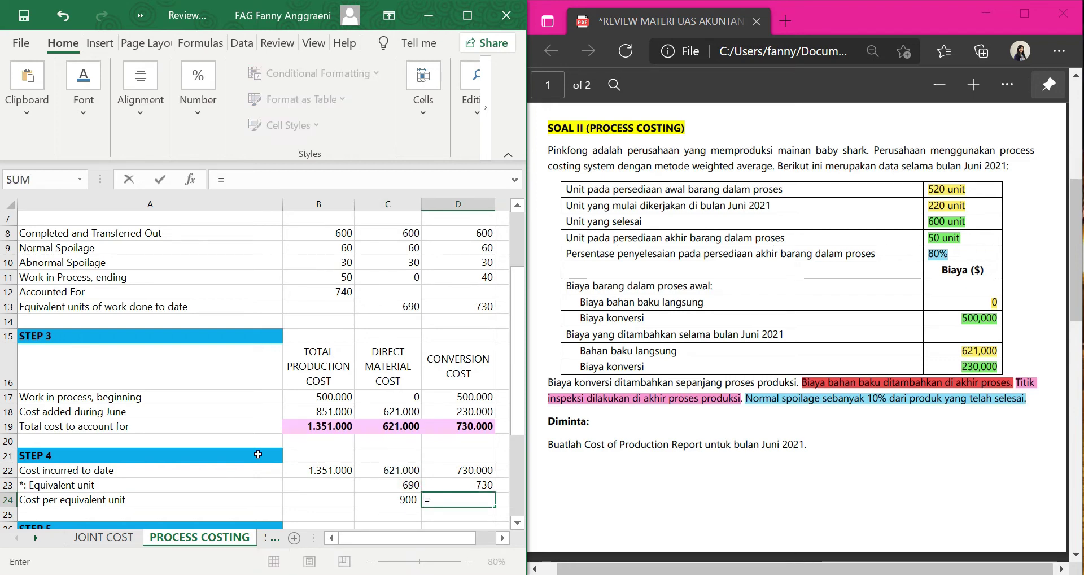
left_click(441, 469)
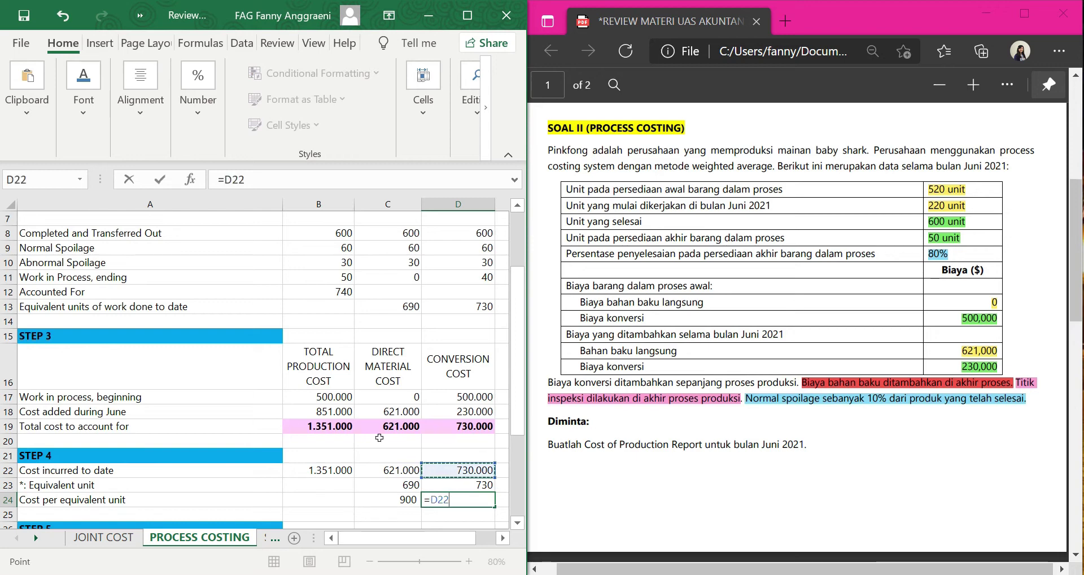
type("/")
left_click(439, 484)
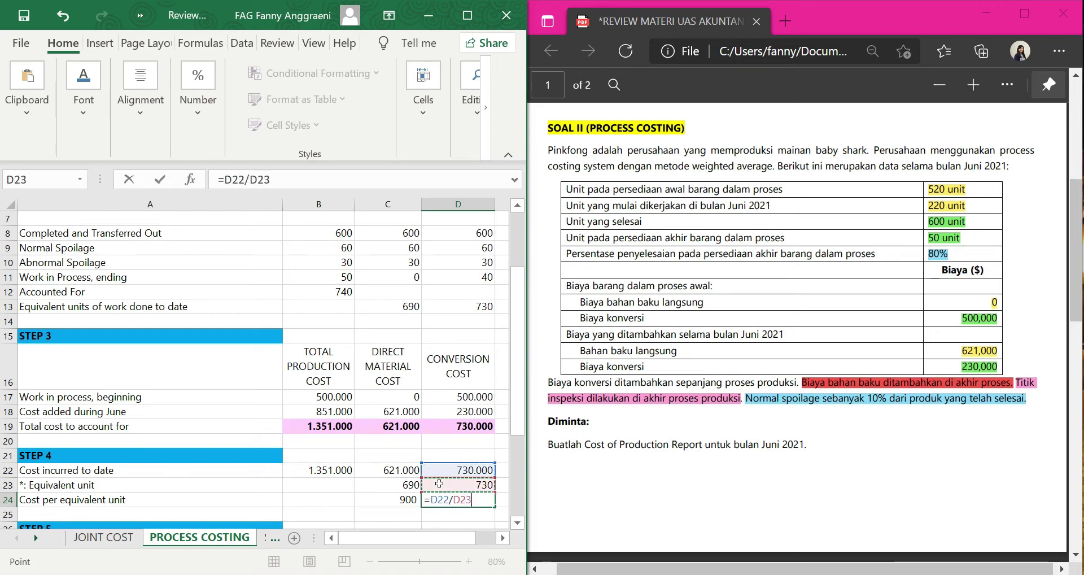
key("Return")
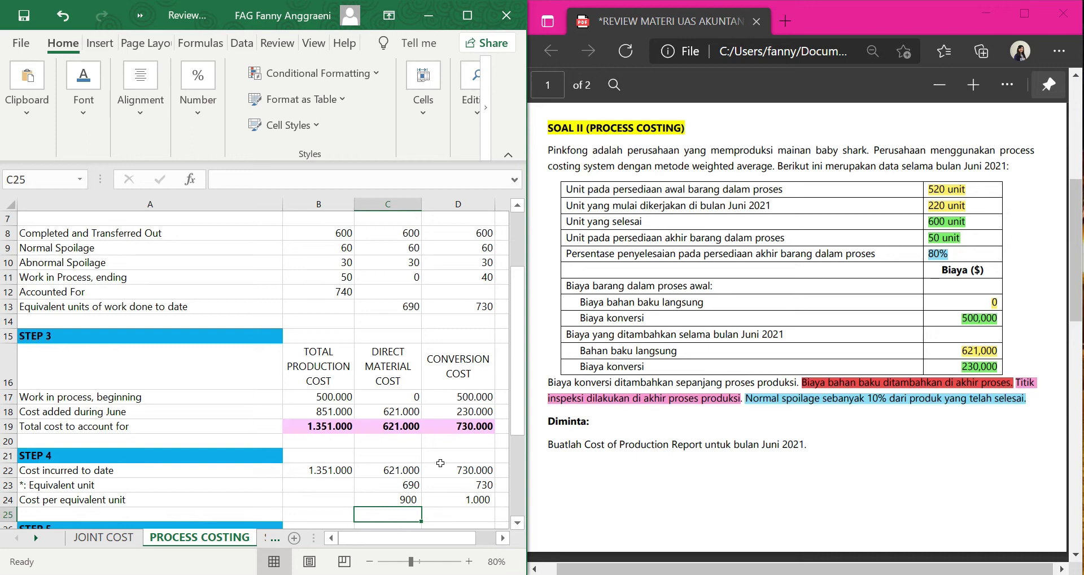
scroll(440, 463, "down", 4)
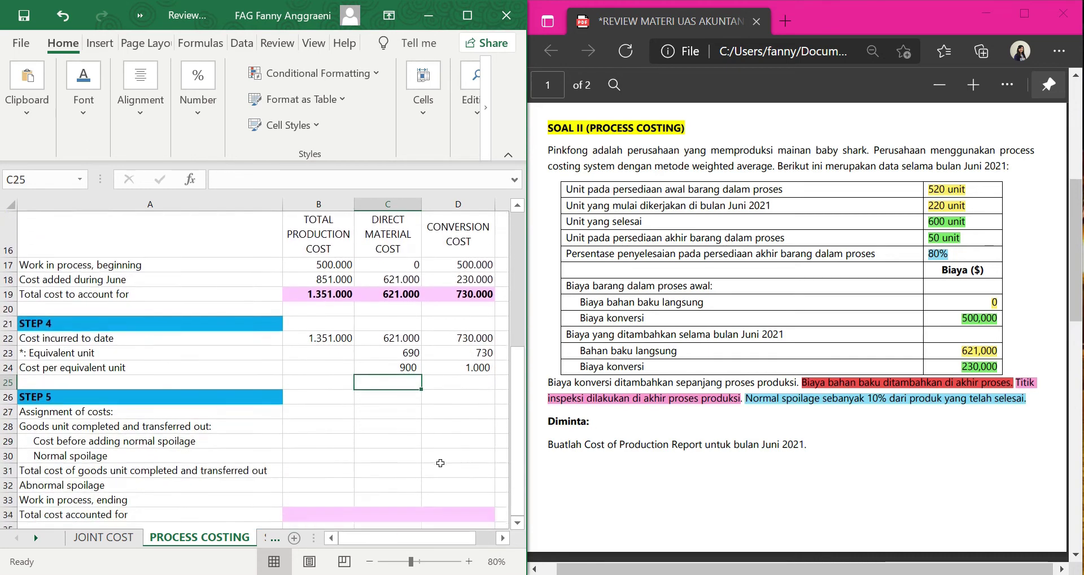
scroll(440, 463, "up", 1)
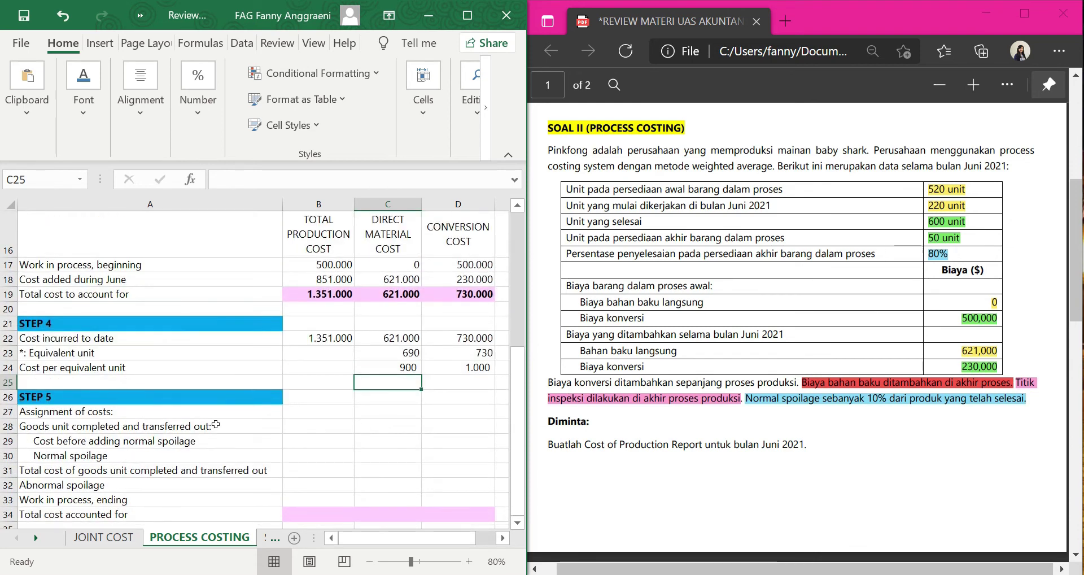
left_click(59, 411)
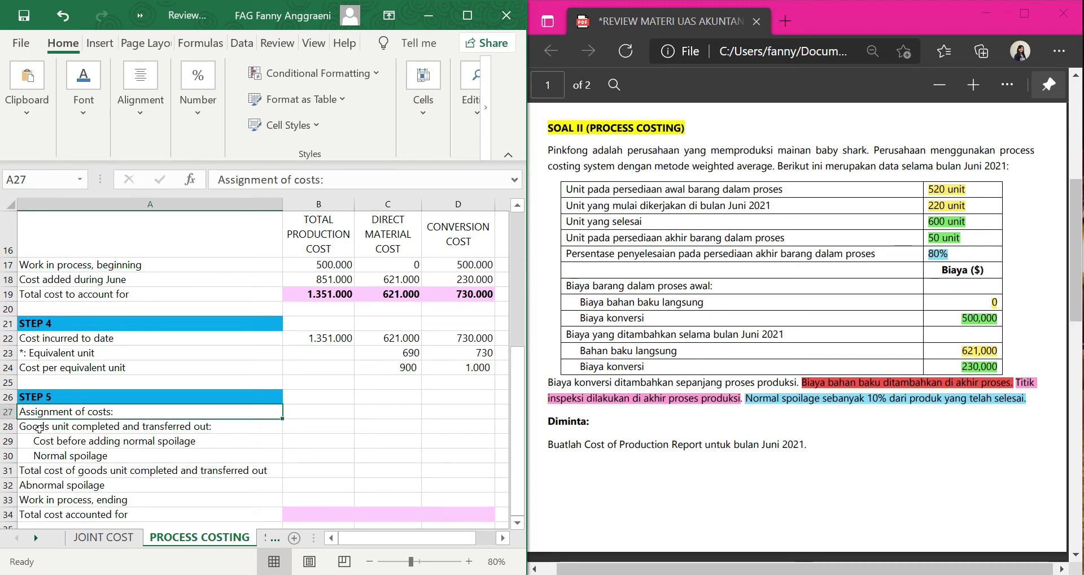
left_click(50, 486)
left_click(53, 501)
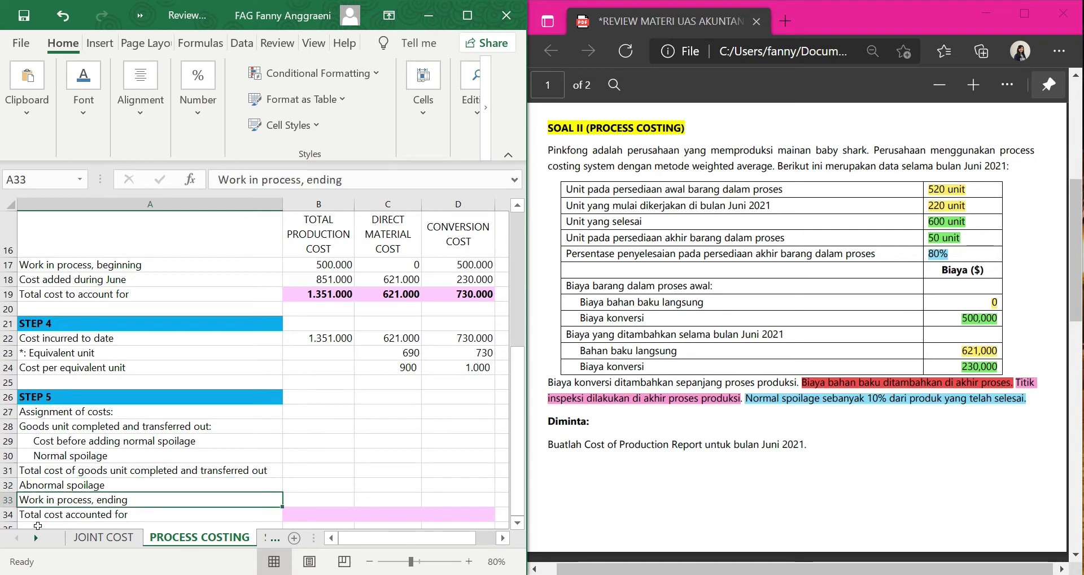
Review the Step 5 cost assignment rows, from goods completed and transferred out through spoilage to ending work in process
left_click(41, 427)
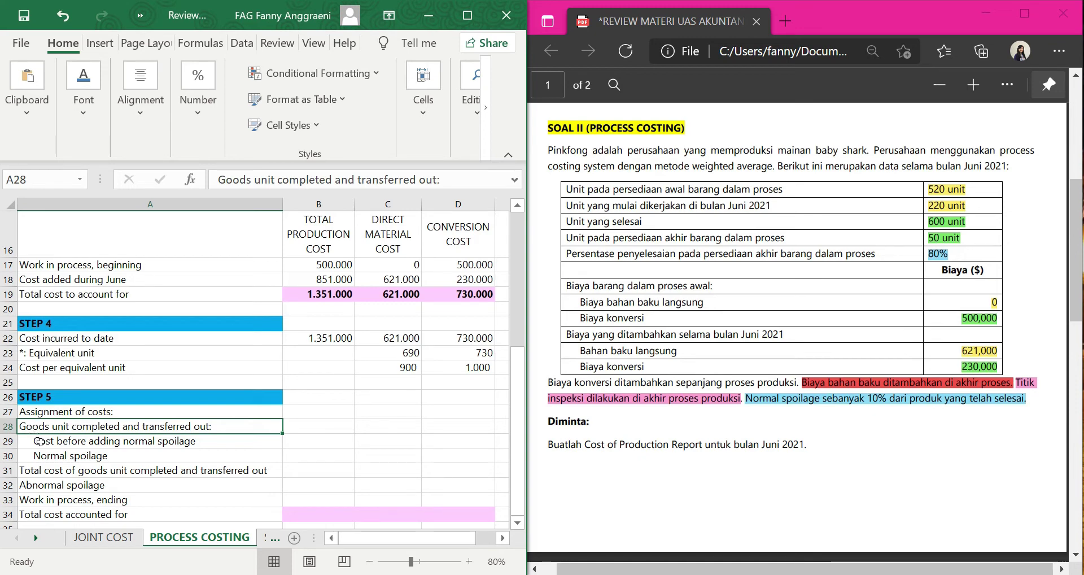
left_click(40, 441)
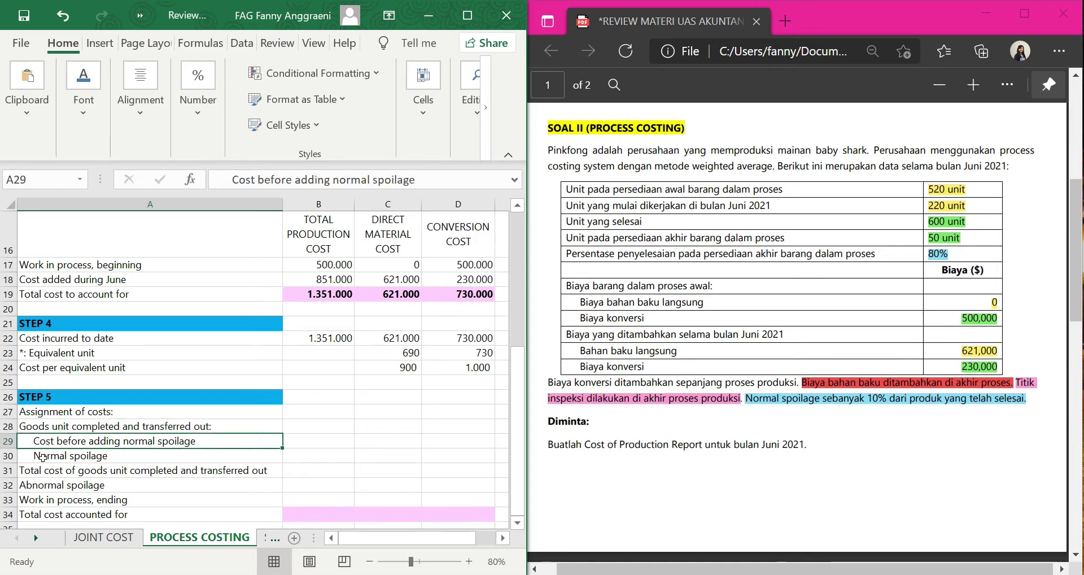
left_click(43, 458)
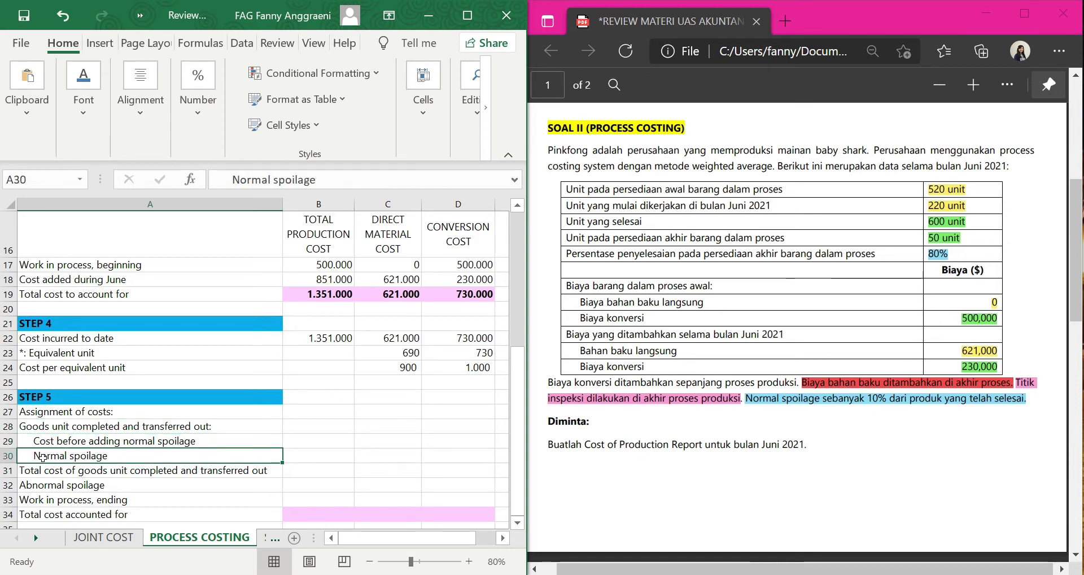
left_click(44, 486)
left_click(43, 501)
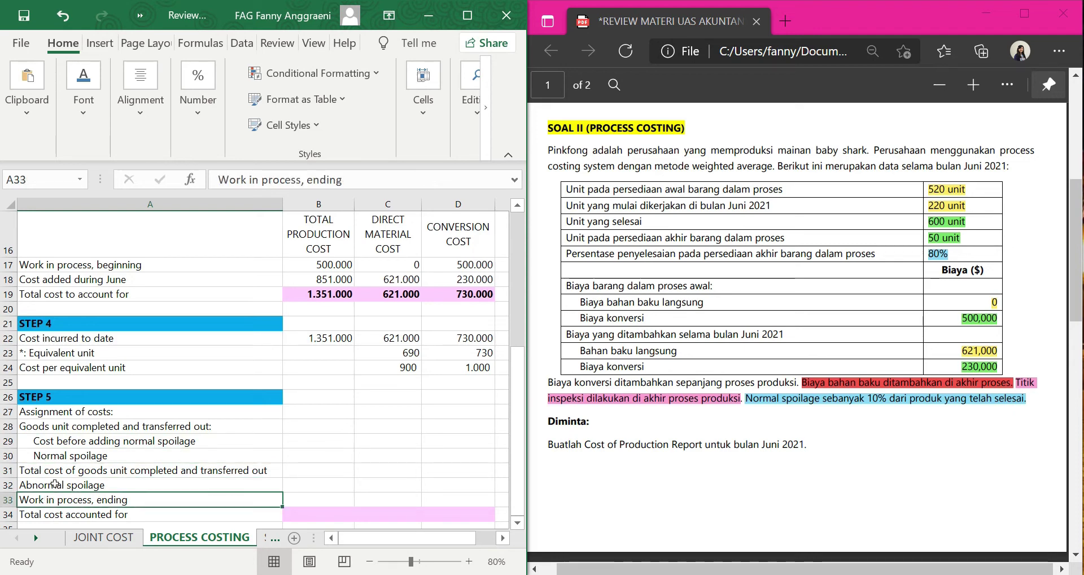
left_click(329, 438)
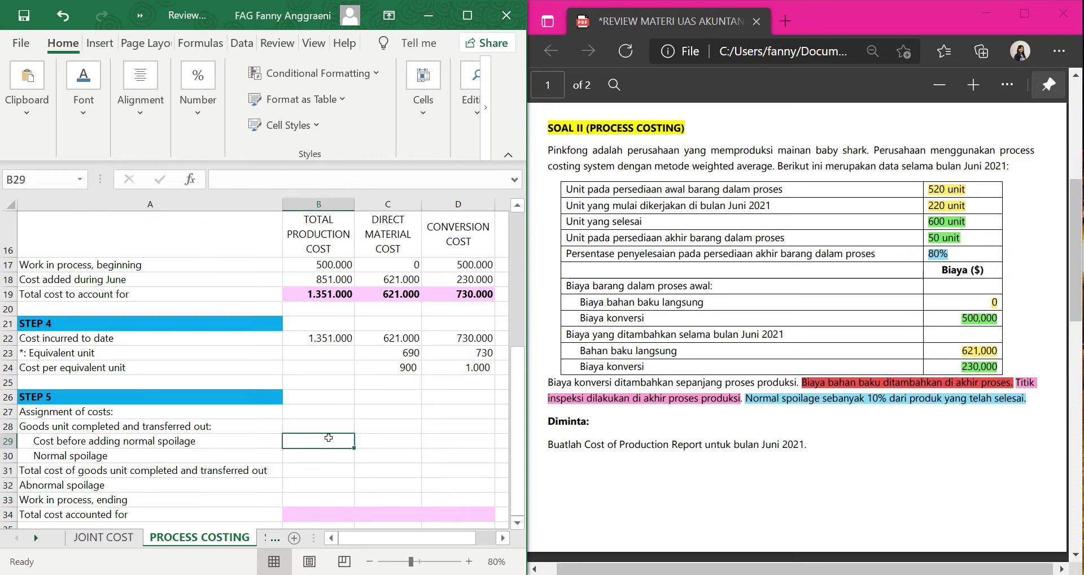
left_click(364, 441)
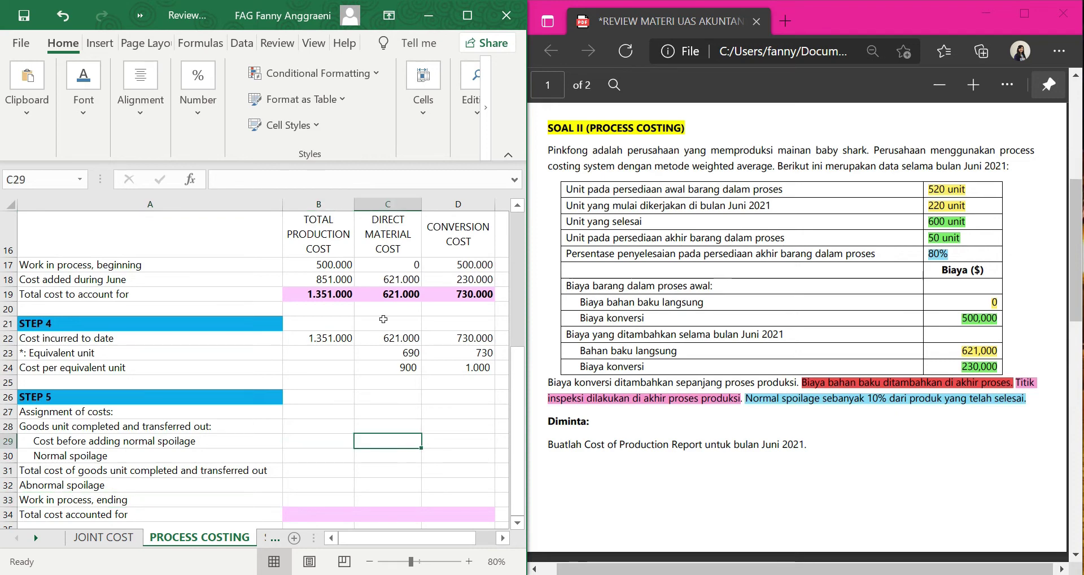
left_click(390, 232)
Calculate the direct material cost before adding normal spoilage in C29 with the formula =C8*C24
left_click(381, 436)
type("=")
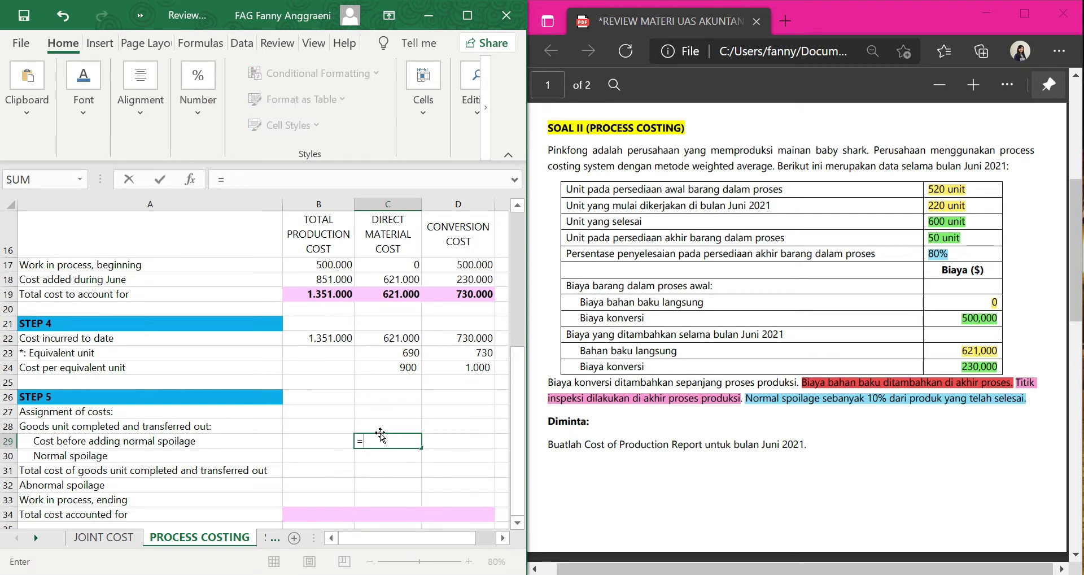
scroll(382, 436, "up", 5)
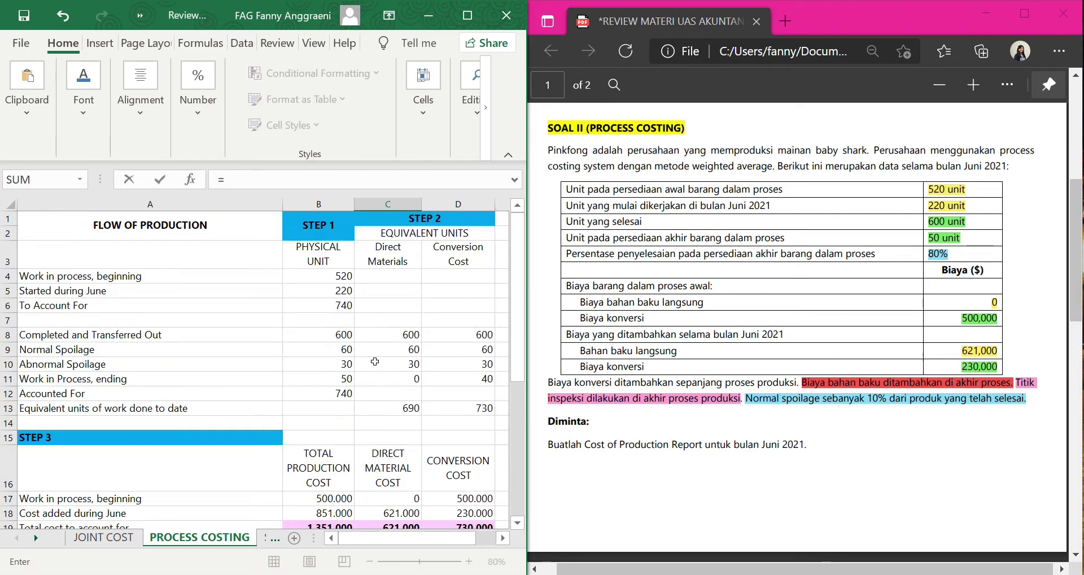
left_click(384, 334)
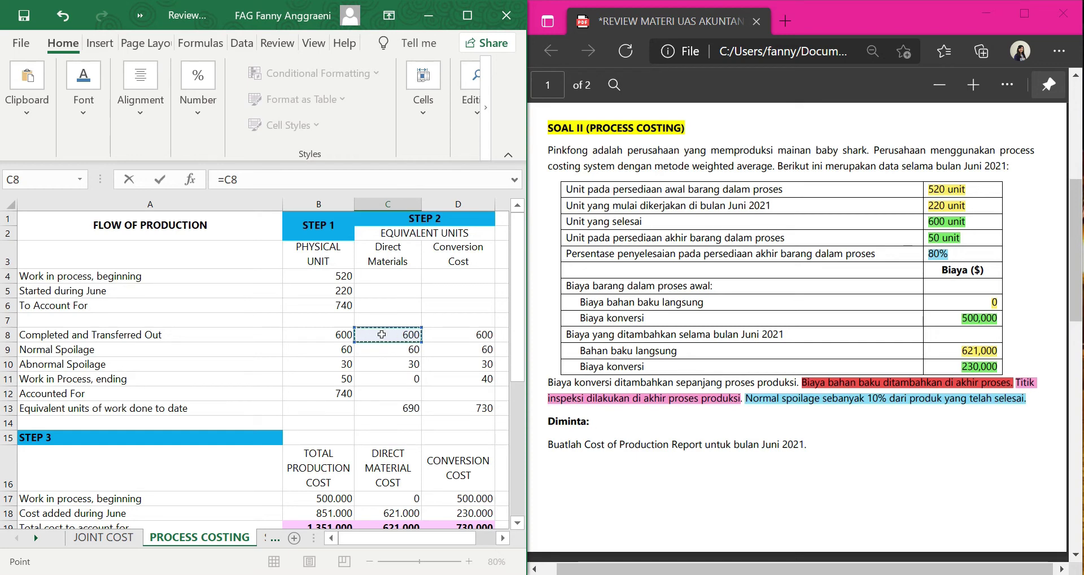
type("*")
scroll(382, 334, "down", 3)
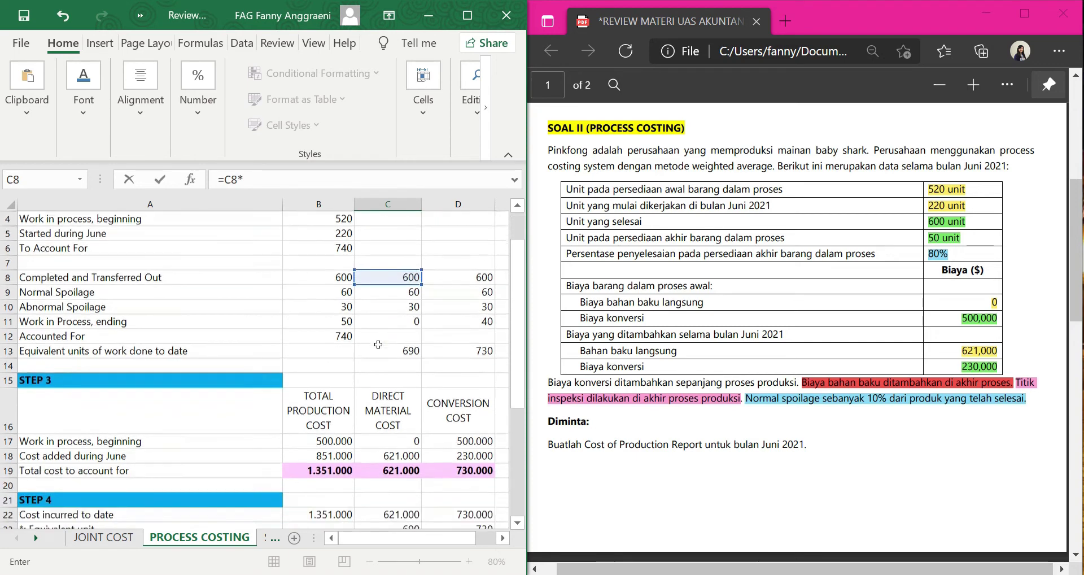
left_click(389, 456)
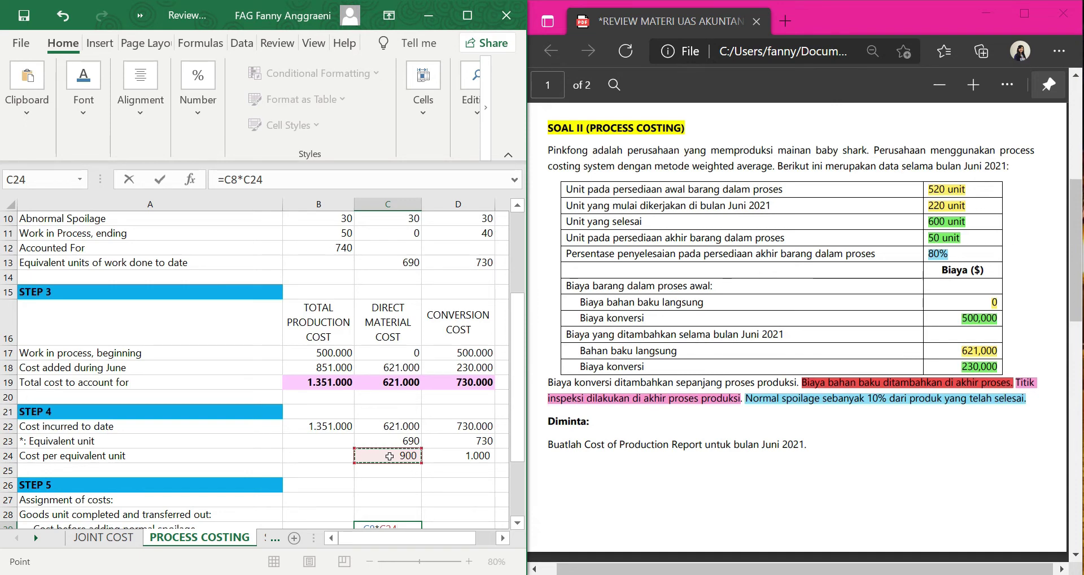
scroll(390, 455, "up", 3)
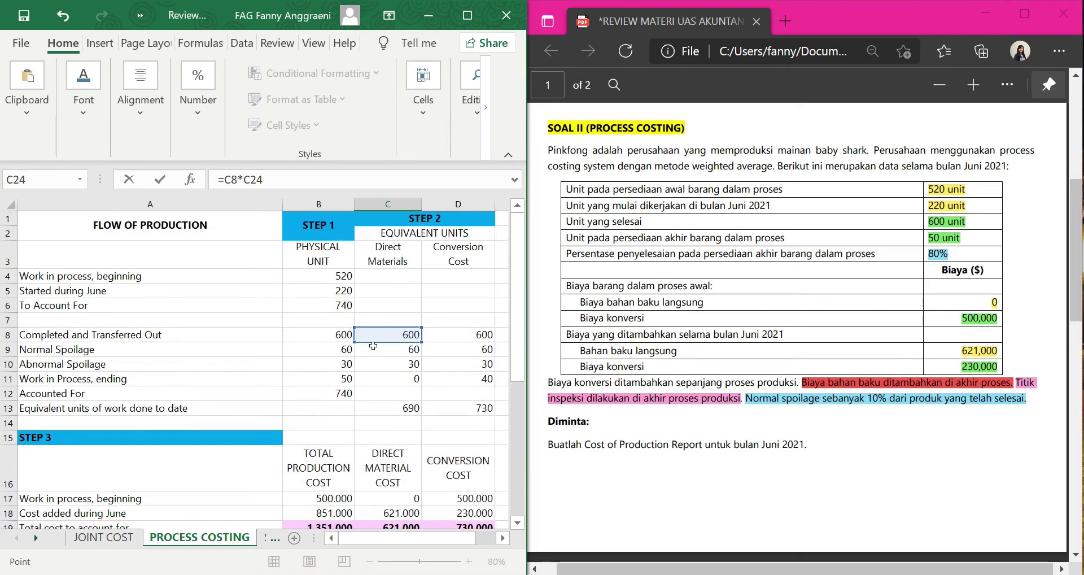
scroll(381, 333, "down", 5)
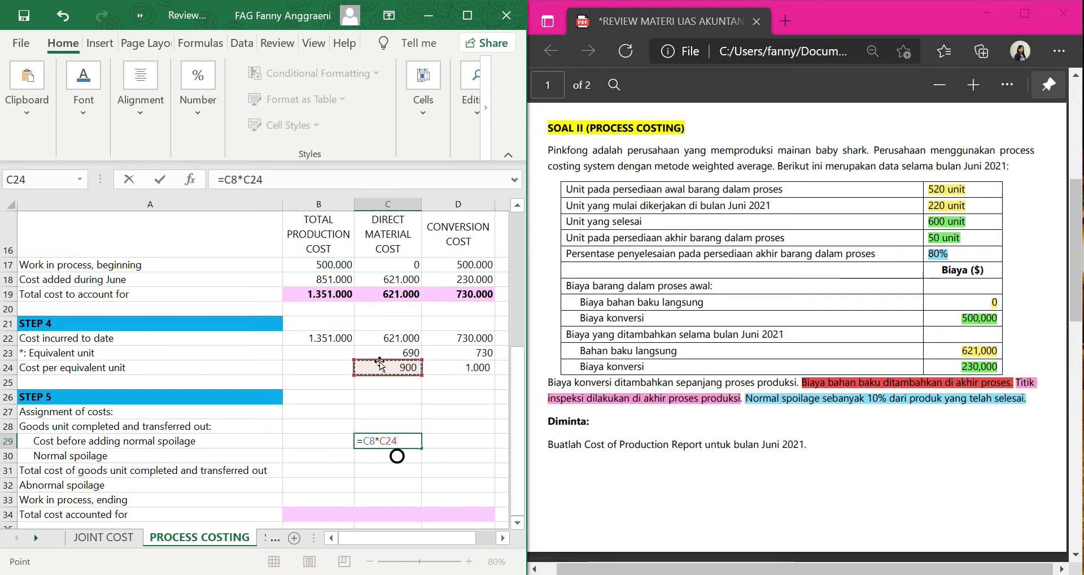
key("Tab")
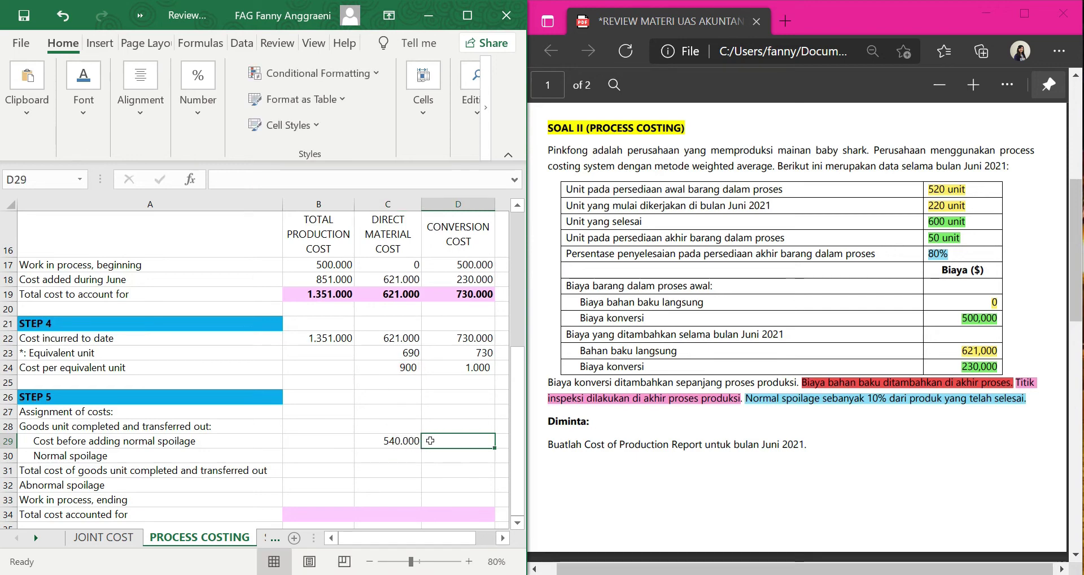
Calculate the conversion cost before adding normal spoilage in D29 with the formula =D8*D24
type("=")
scroll(432, 442, "up", 4)
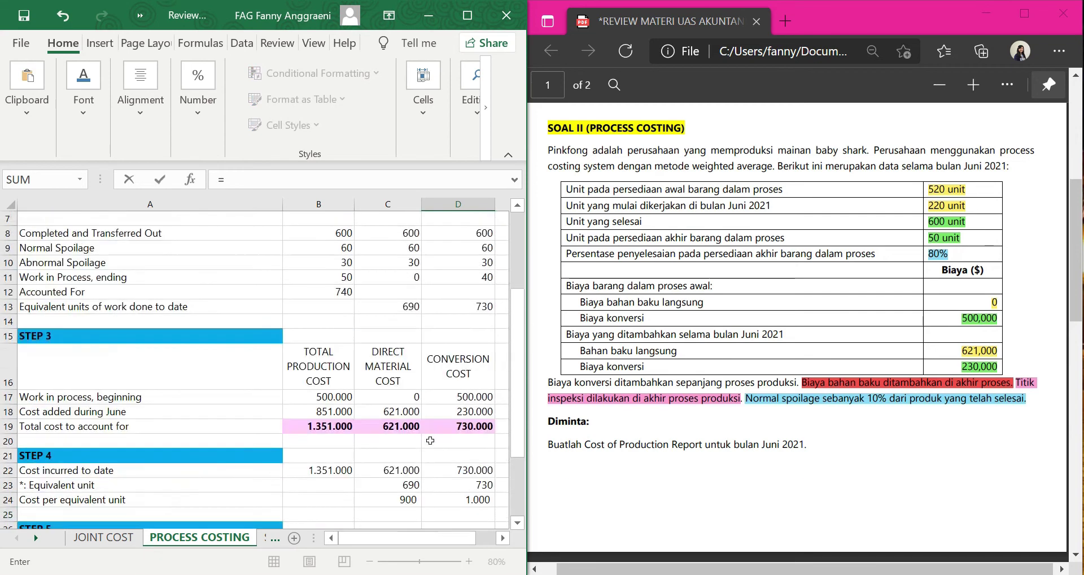
scroll(463, 321, "up", 1)
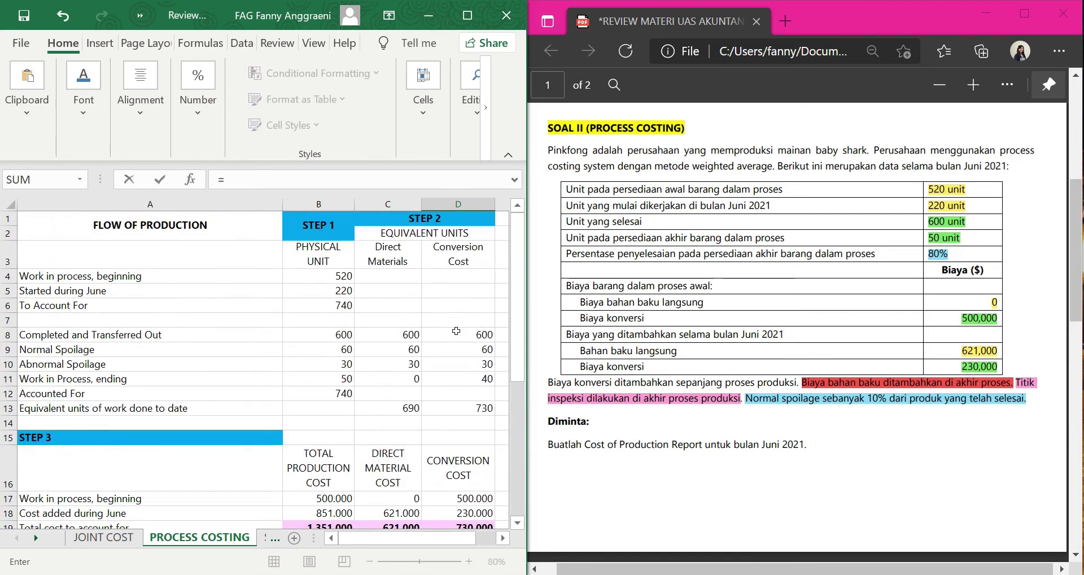
left_click(452, 331)
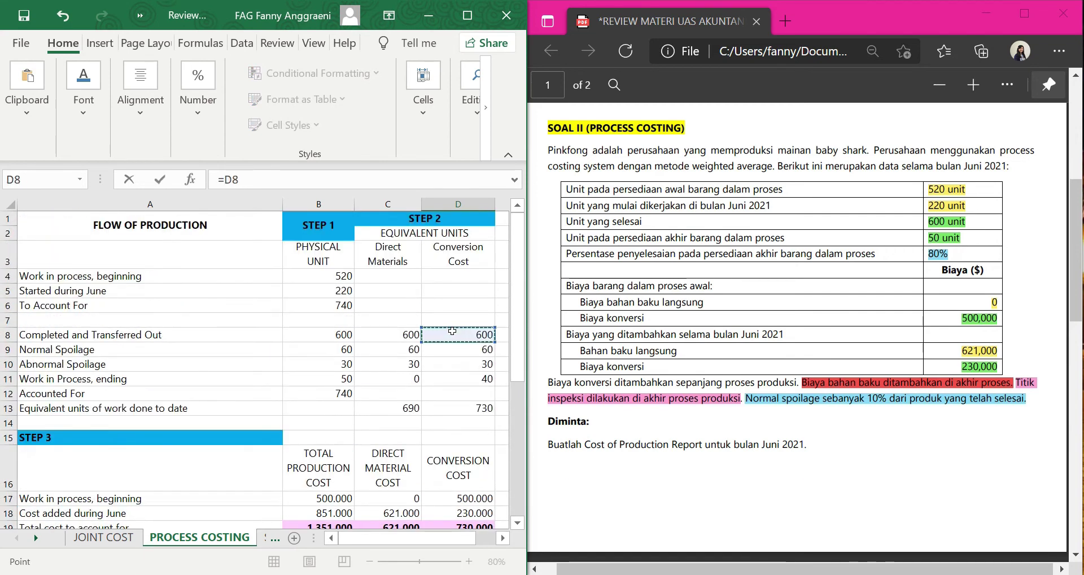
type("*")
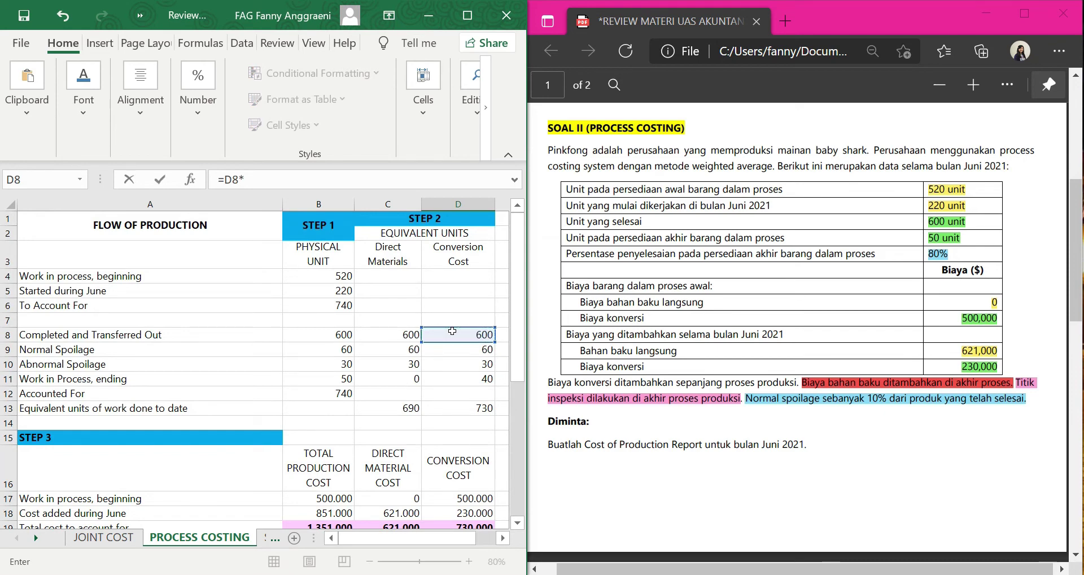
scroll(446, 396, "down", 3)
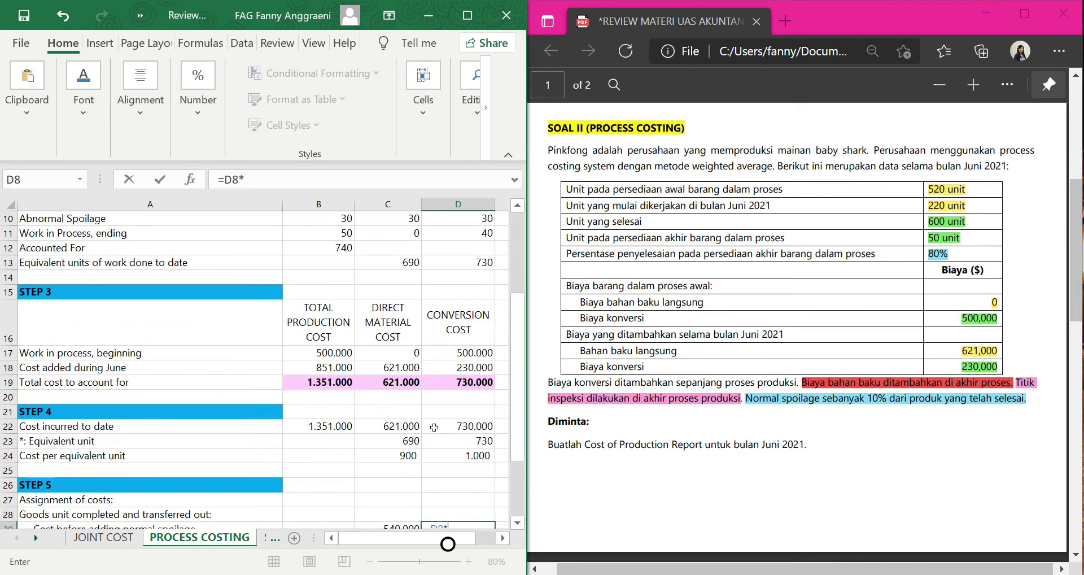
left_click(440, 453)
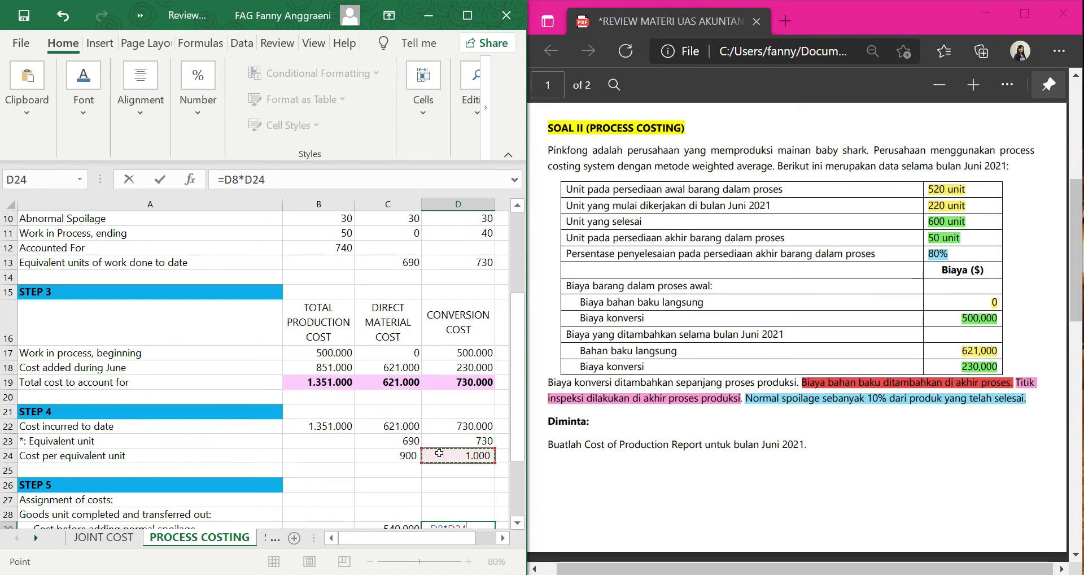
scroll(440, 453, "down", 1)
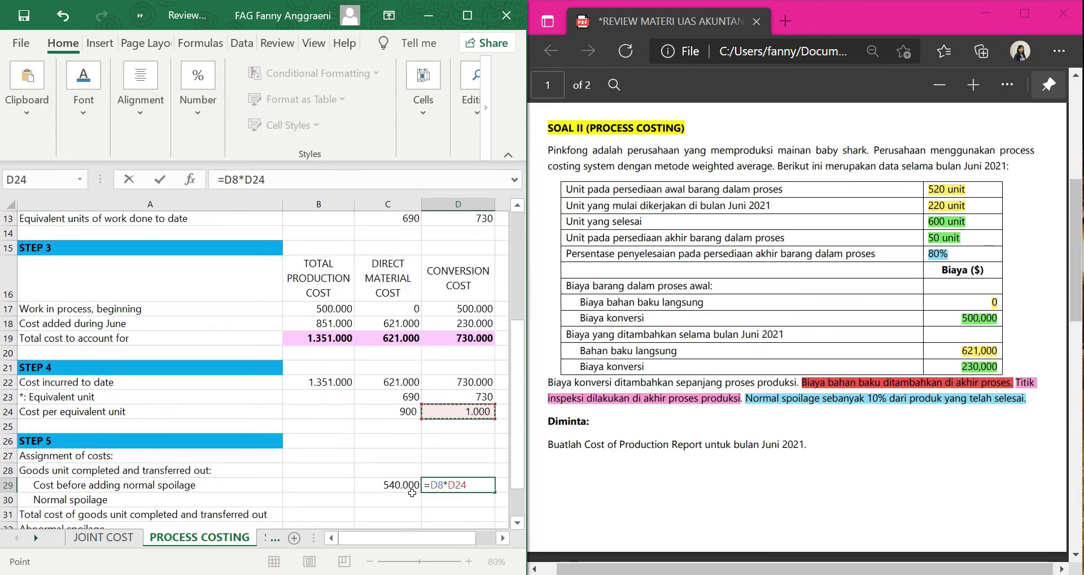
key("Return")
Add up the total production cost before adding normal spoilage in B29 with the formula =C29+D29
left_click(322, 492)
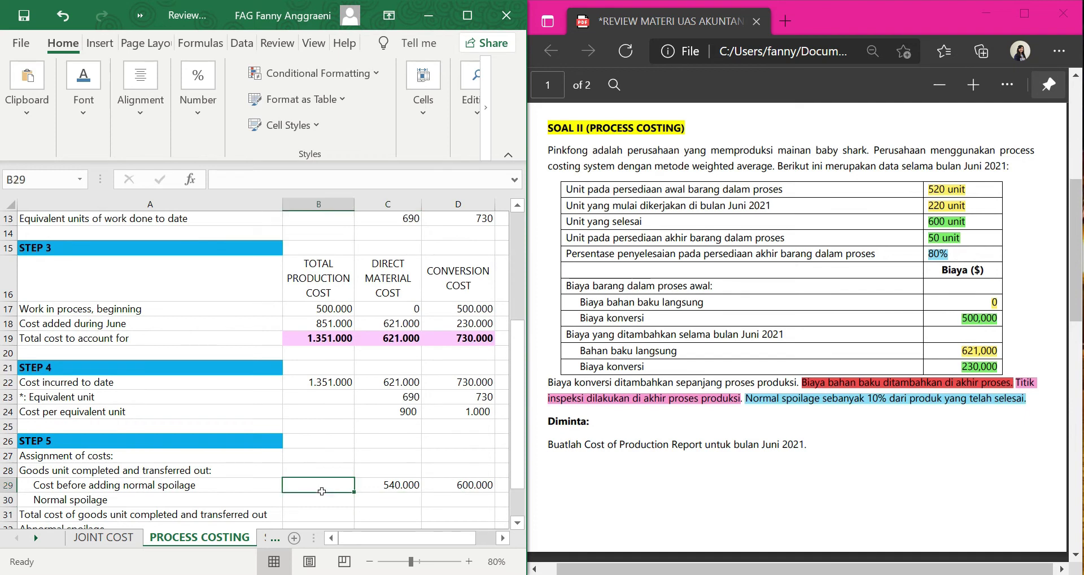
type("=")
left_click(360, 483)
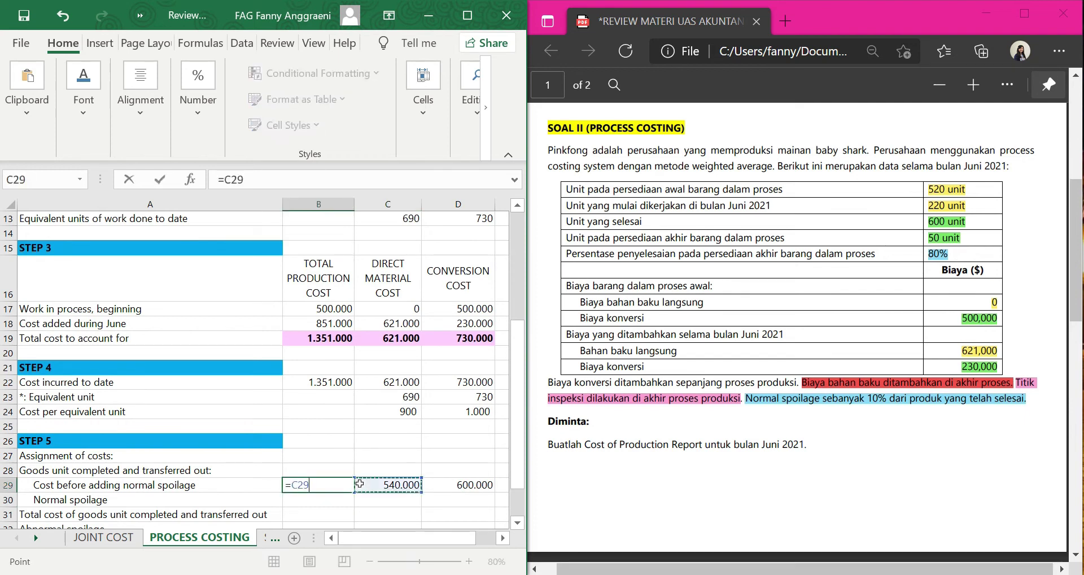
type("+")
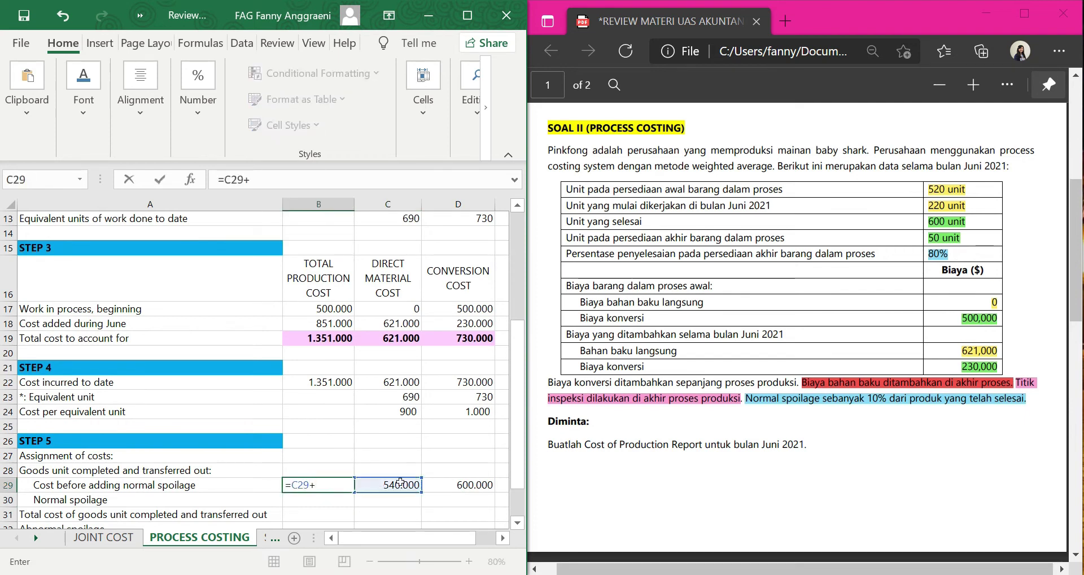
left_click(435, 490)
key("Return")
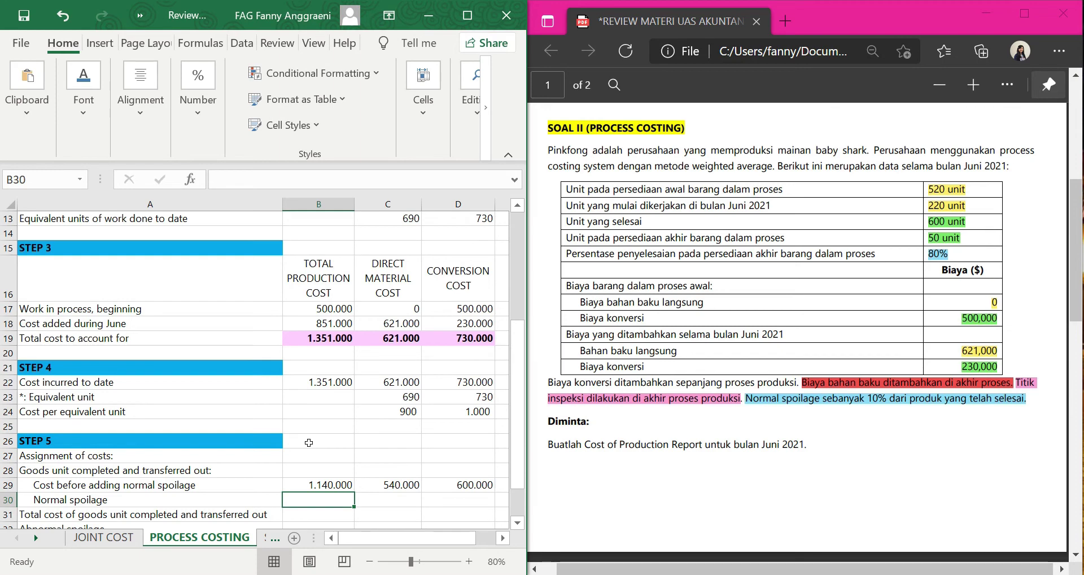
Calculate the direct material cost of normal spoilage in C30 with the formula =C9*C24
left_click(377, 495)
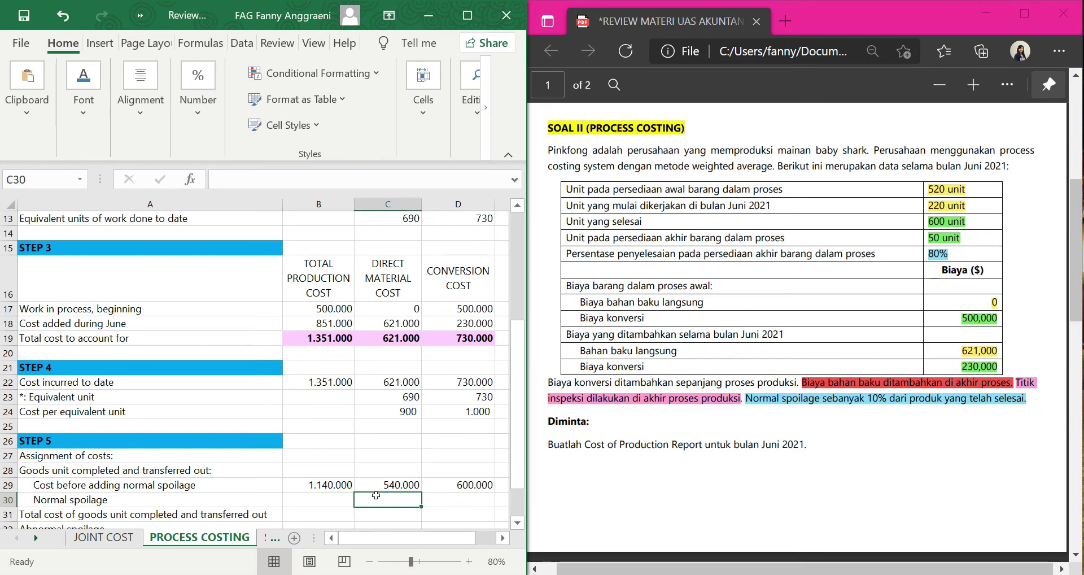
type("=")
scroll(372, 452, "up", 4)
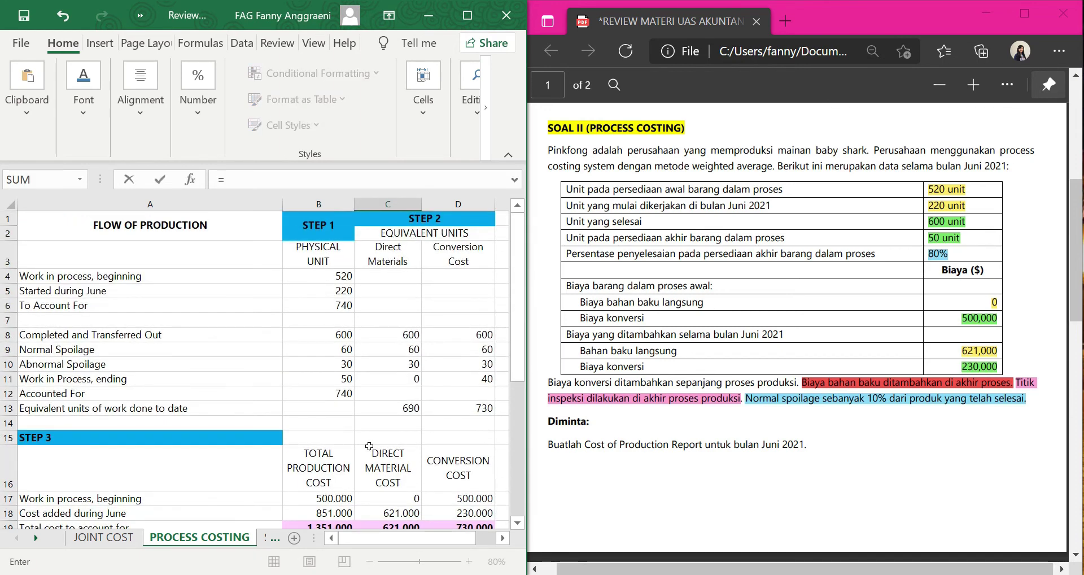
left_click(365, 351)
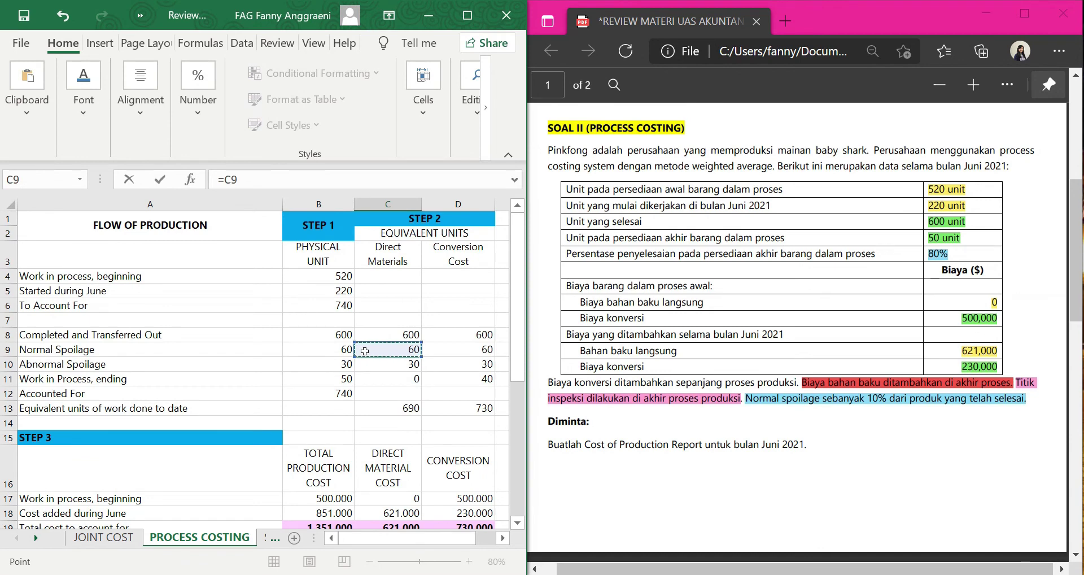
type("*")
scroll(364, 351, "down", 4)
left_click(378, 417)
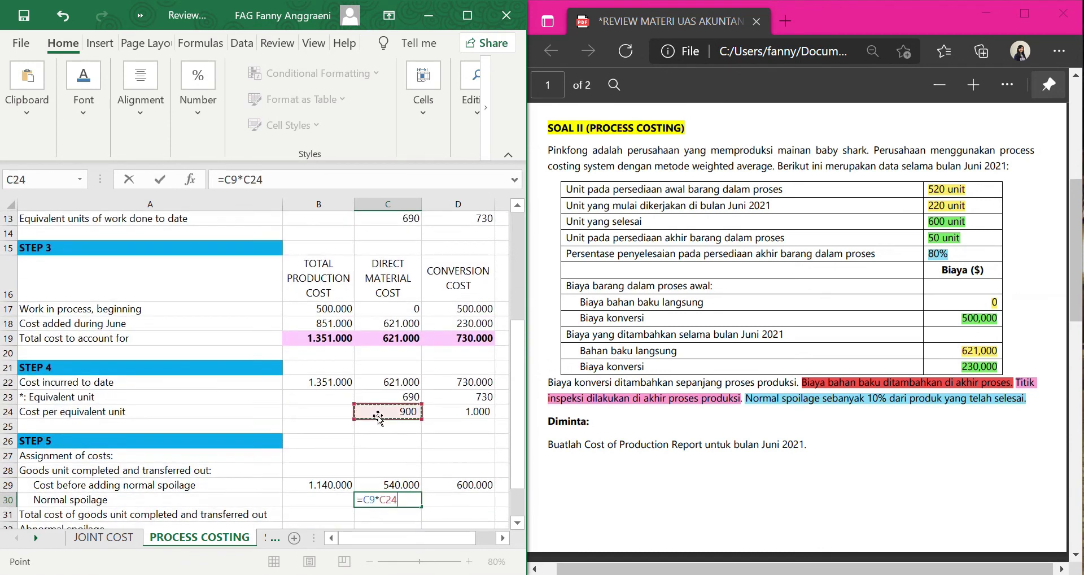
key("Tab")
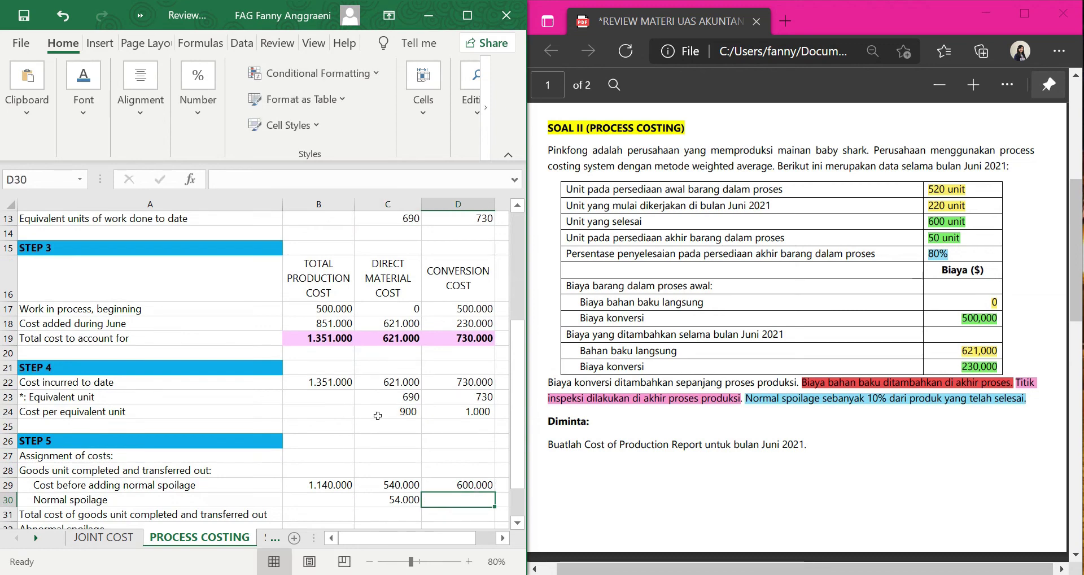
Calculate the conversion cost of normal spoilage in D30 with =D9*D24 and copy the total formula from B29 down to B30
type("=")
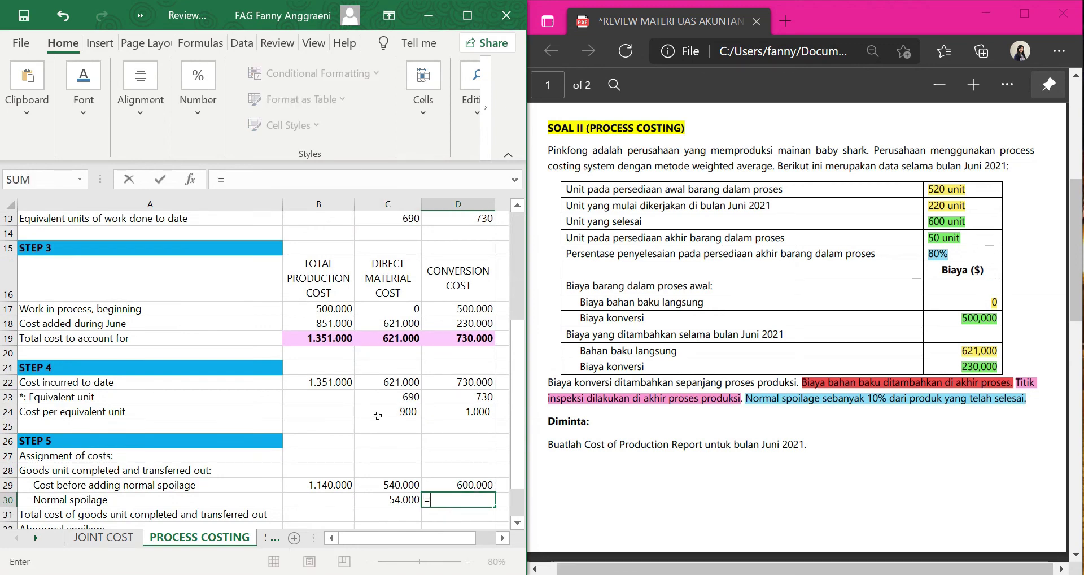
scroll(378, 416, "up", 4)
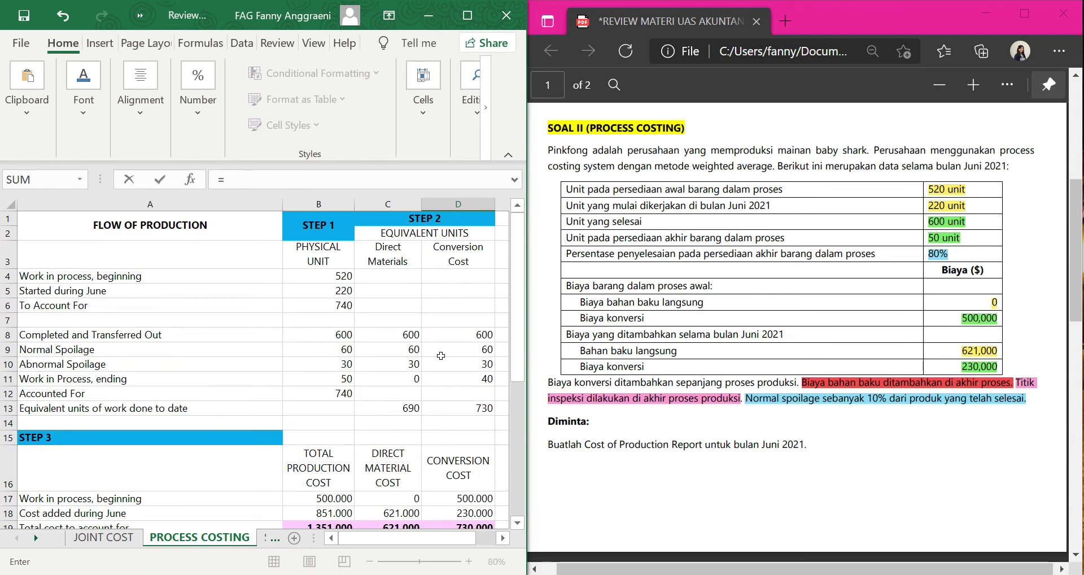
left_click(441, 348)
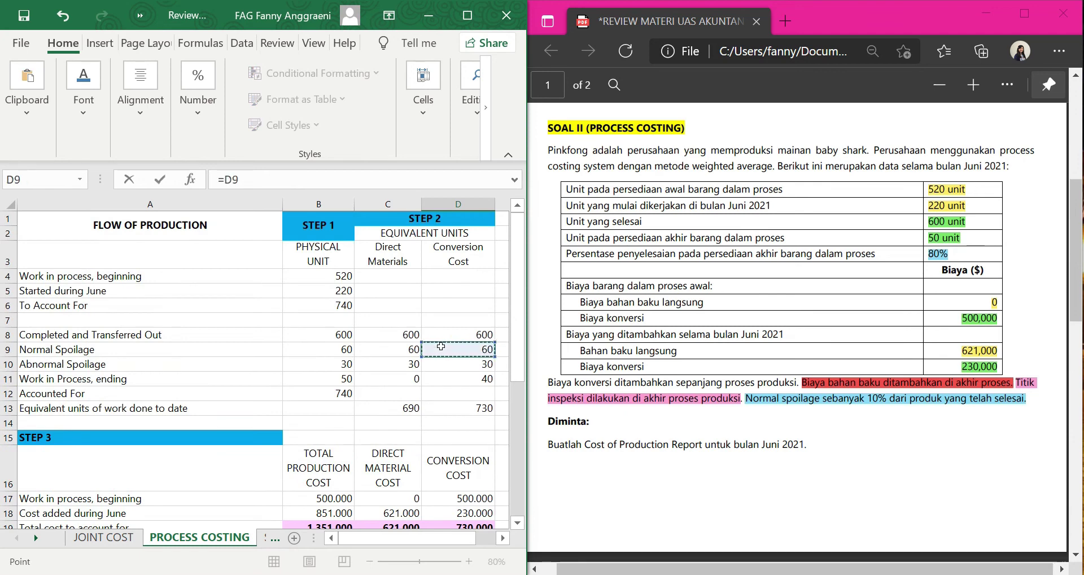
type("*")
scroll(432, 390, "down", 3)
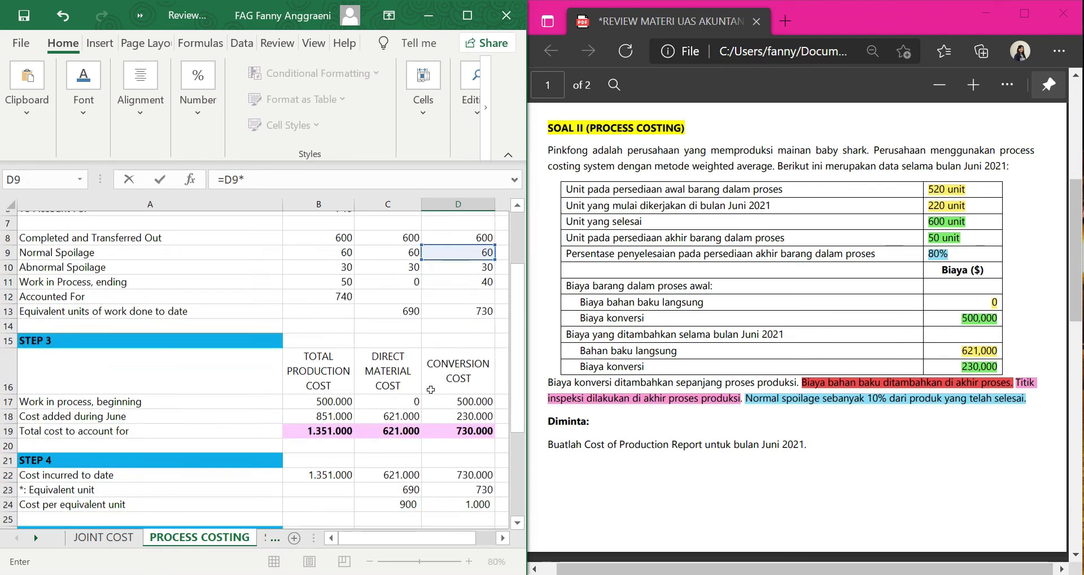
left_click(442, 456)
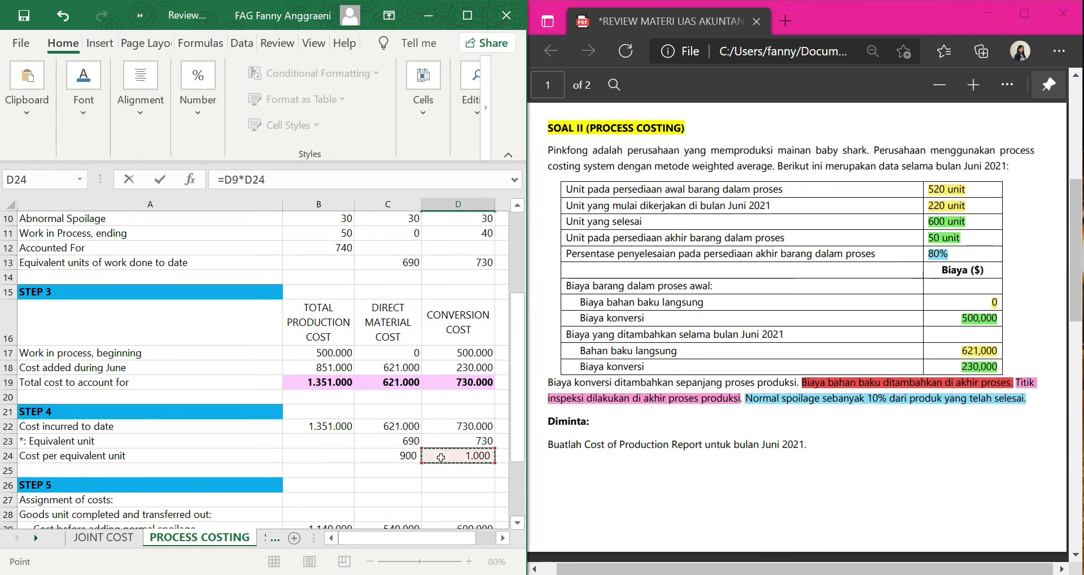
scroll(441, 456, "down", 2)
key("Return")
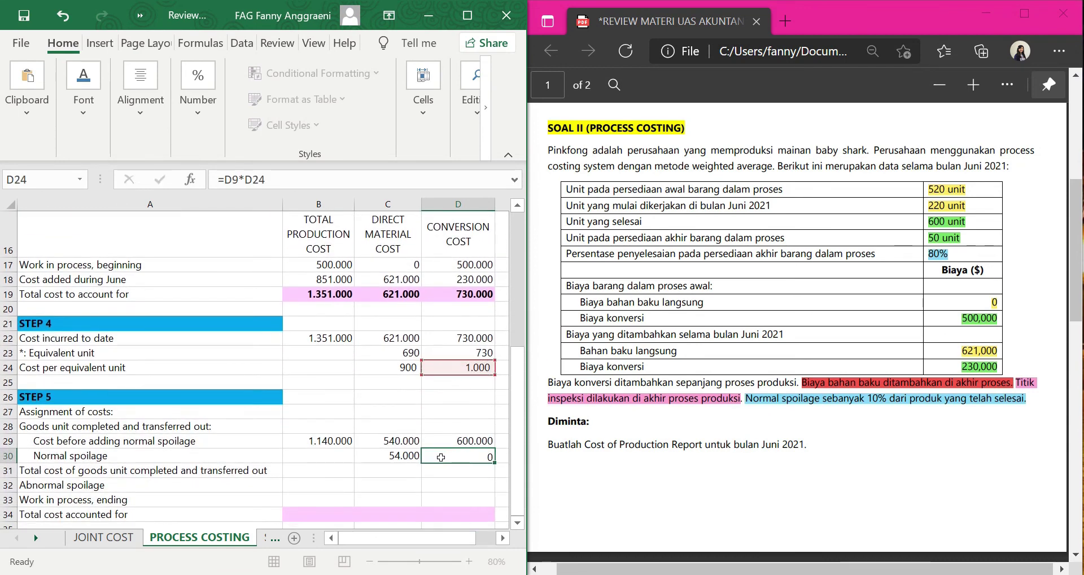
left_click(319, 440)
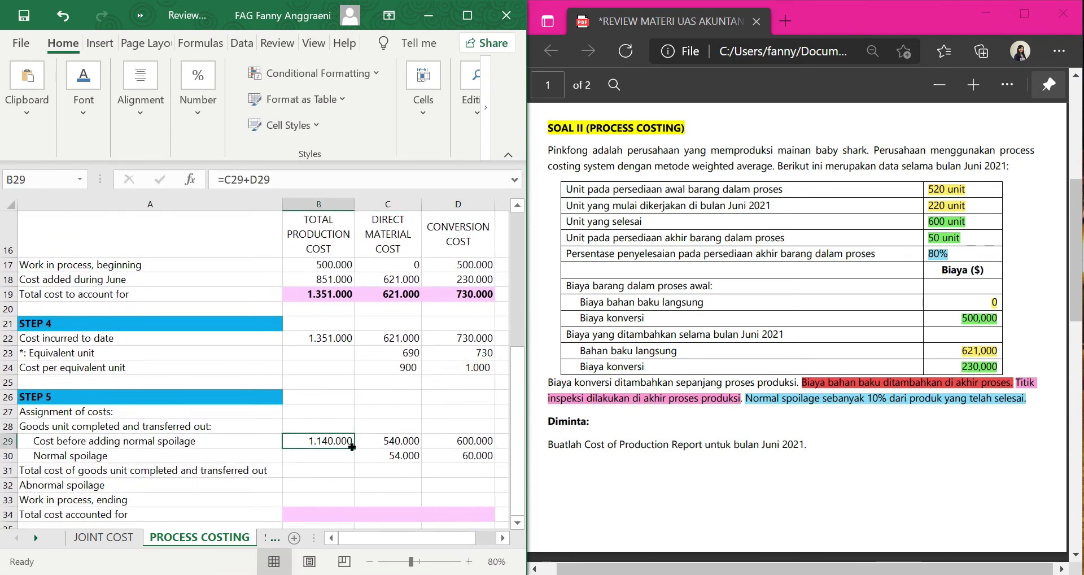
left_click_drag(352, 447, 339, 459)
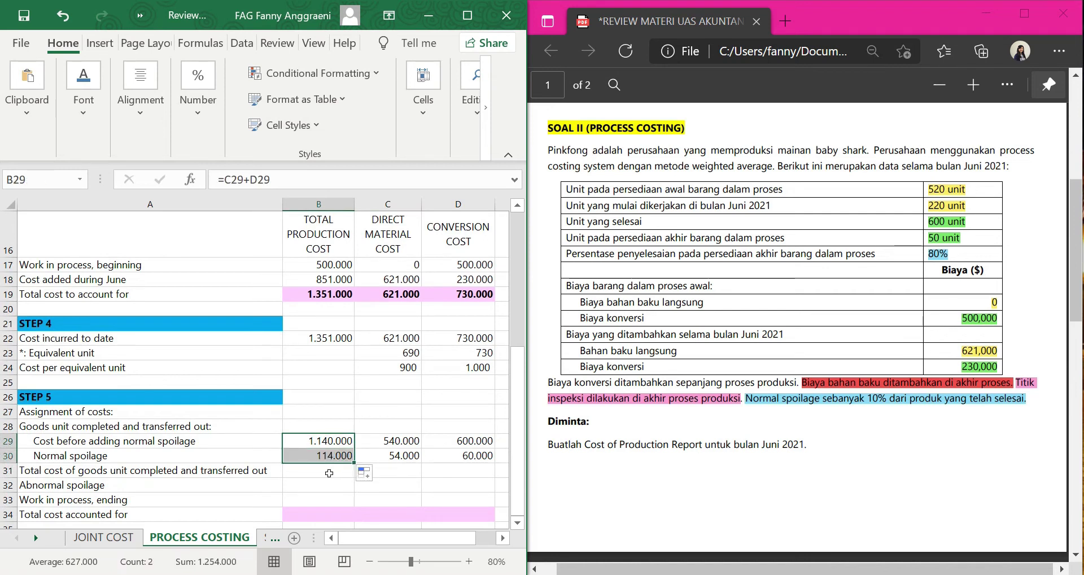
Add up the total cost of goods completed and transferred out in B31 with the formula =B29+B30
left_click(175, 443)
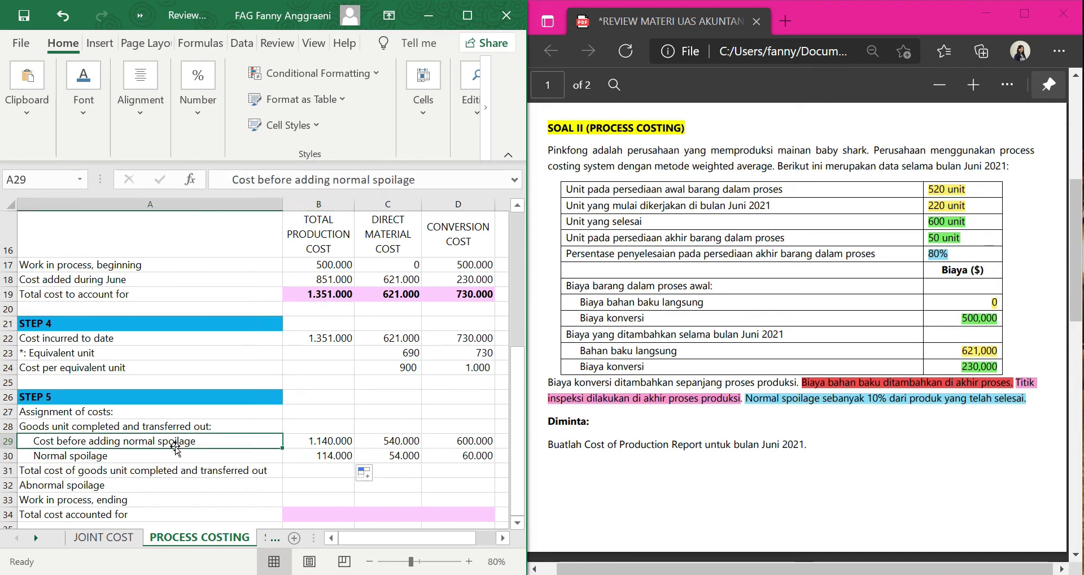
left_click(205, 458)
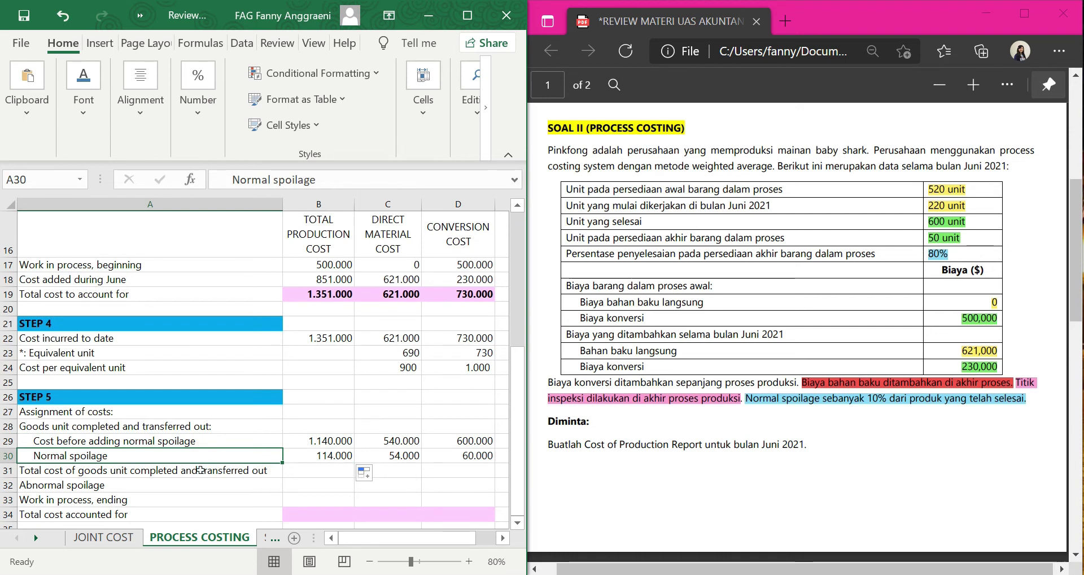
left_click(200, 470)
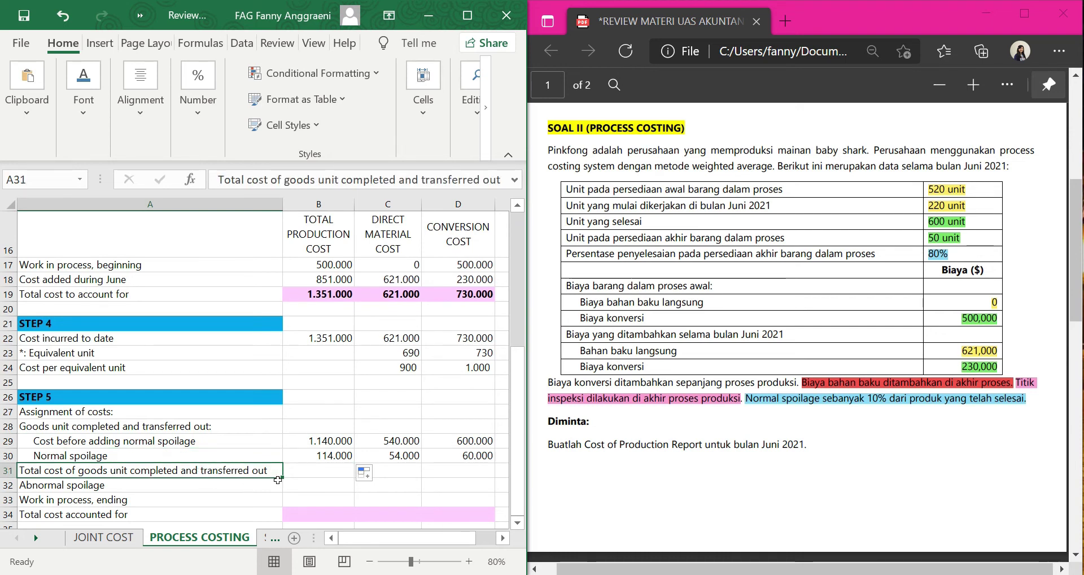
left_click(315, 469)
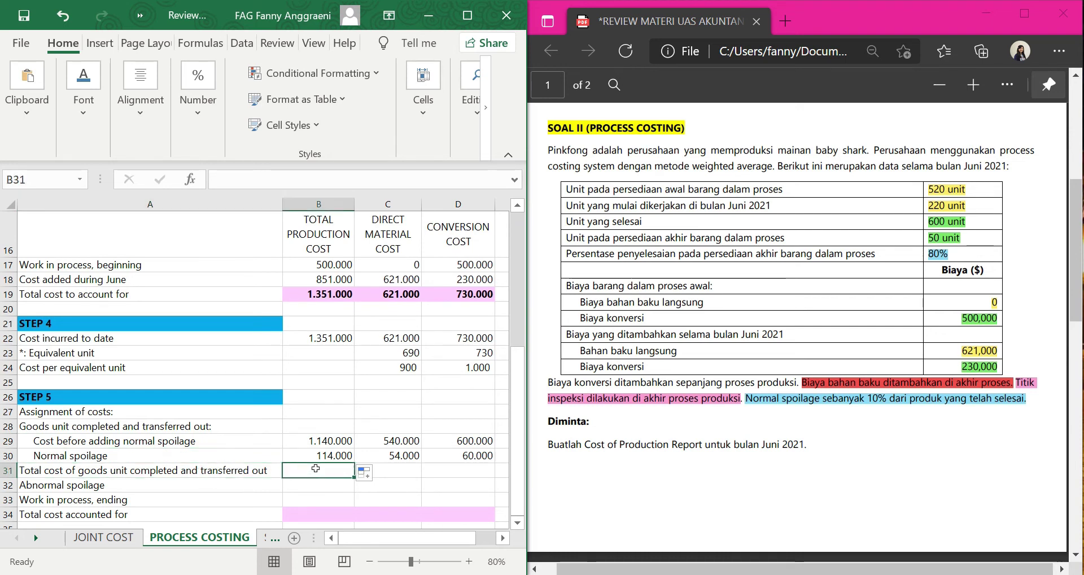
type("=")
left_click(321, 440)
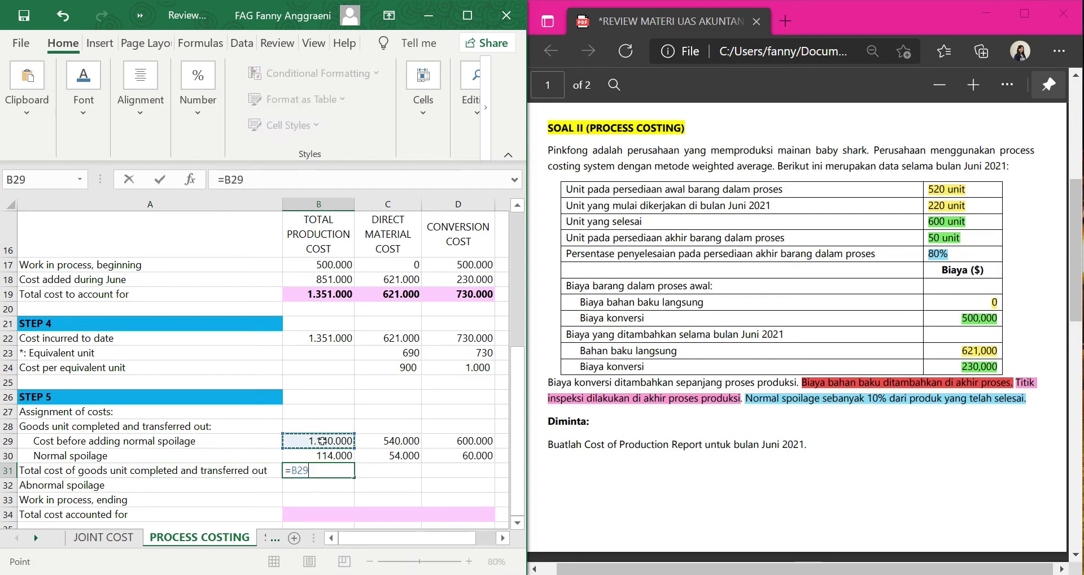
type("+")
left_click(326, 455)
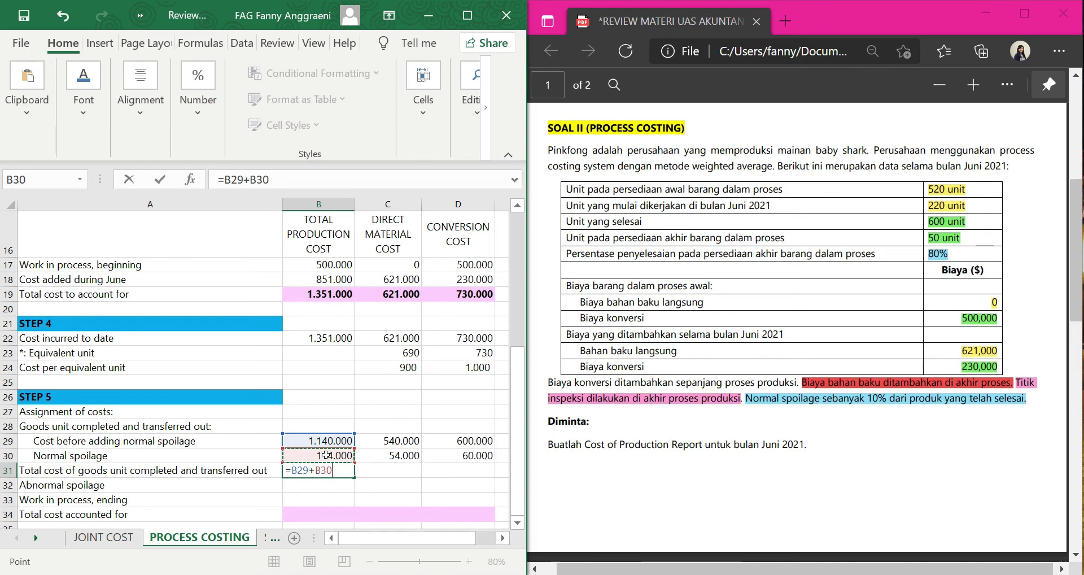
key("Tab")
Copy the total formula from B31 across to C31 and D31 for the direct material and conversion costs
left_click(325, 470)
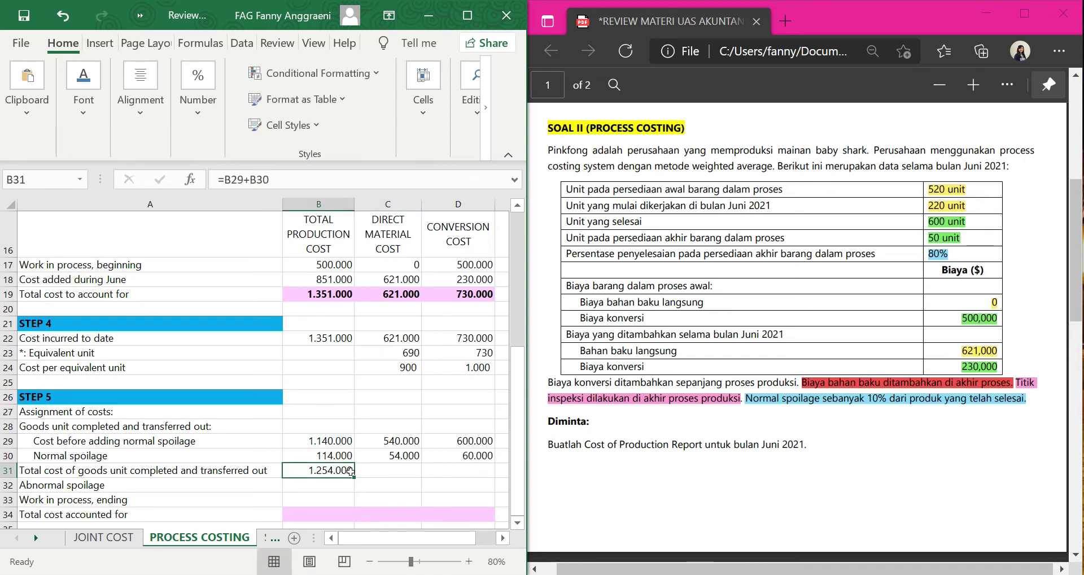
left_click_drag(356, 475, 452, 473)
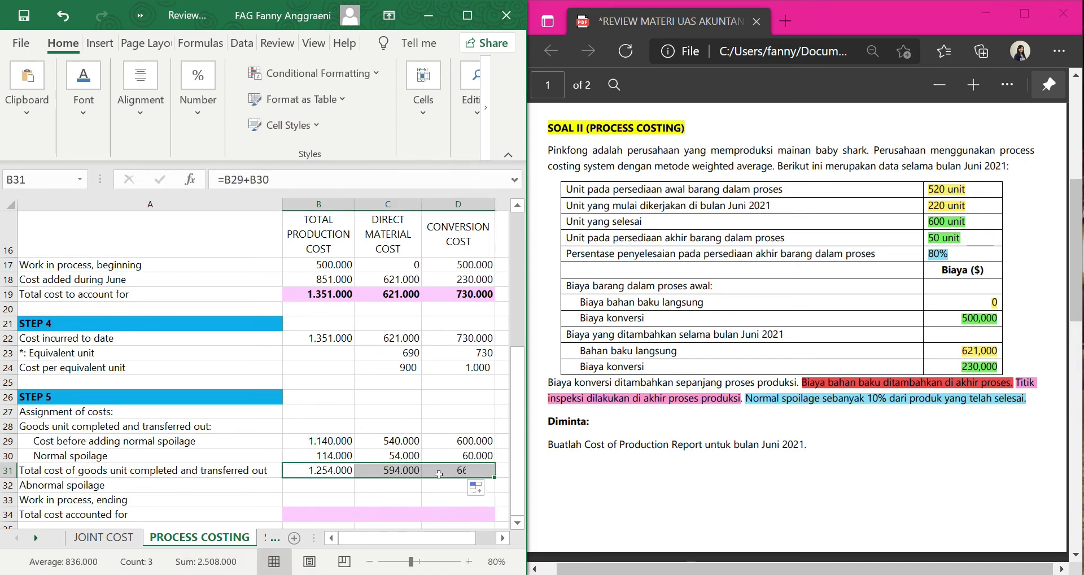
left_click(365, 471)
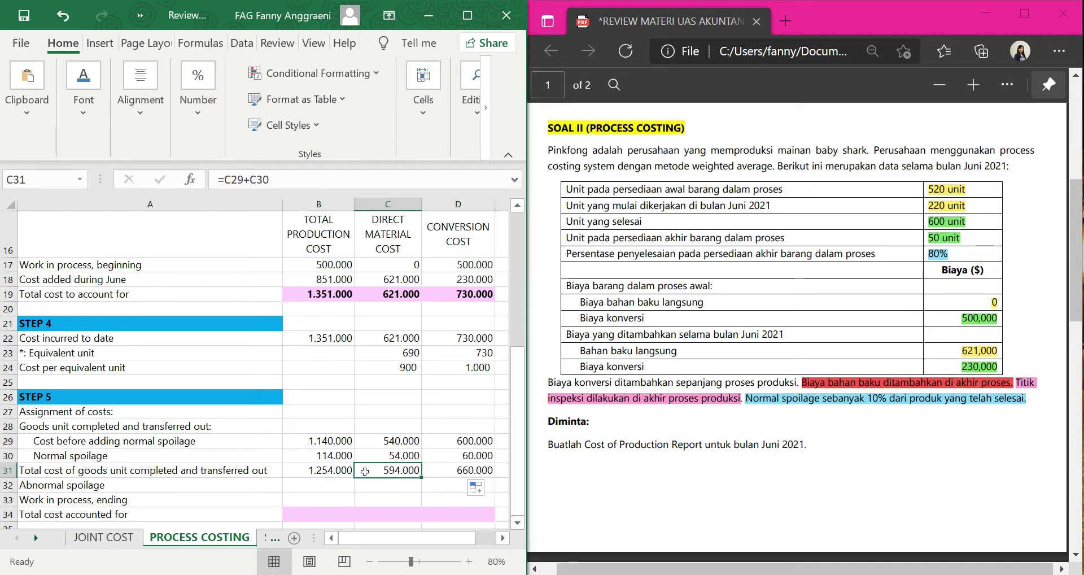
left_click(444, 473)
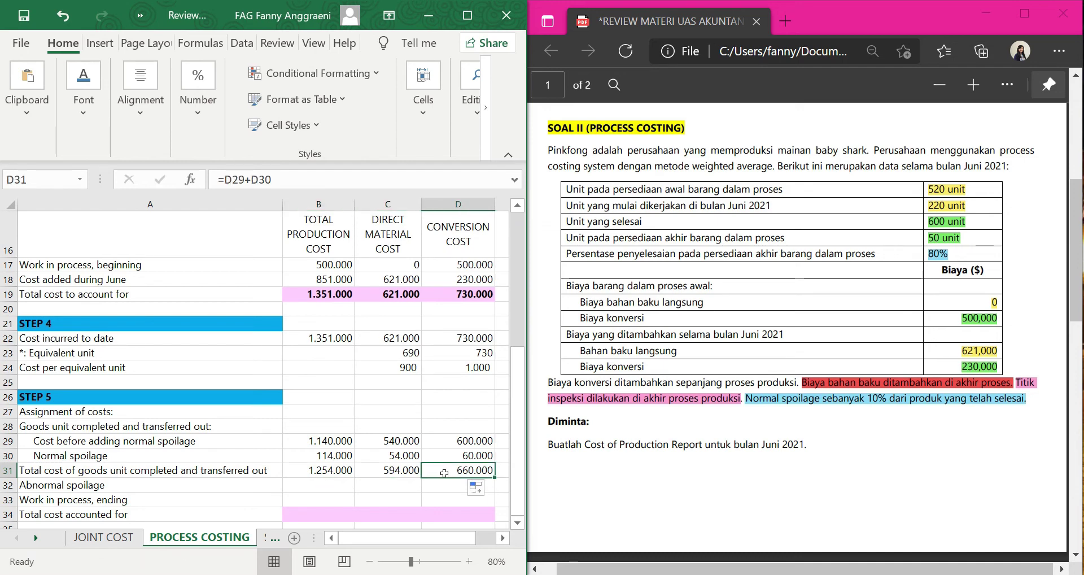
left_click(290, 466)
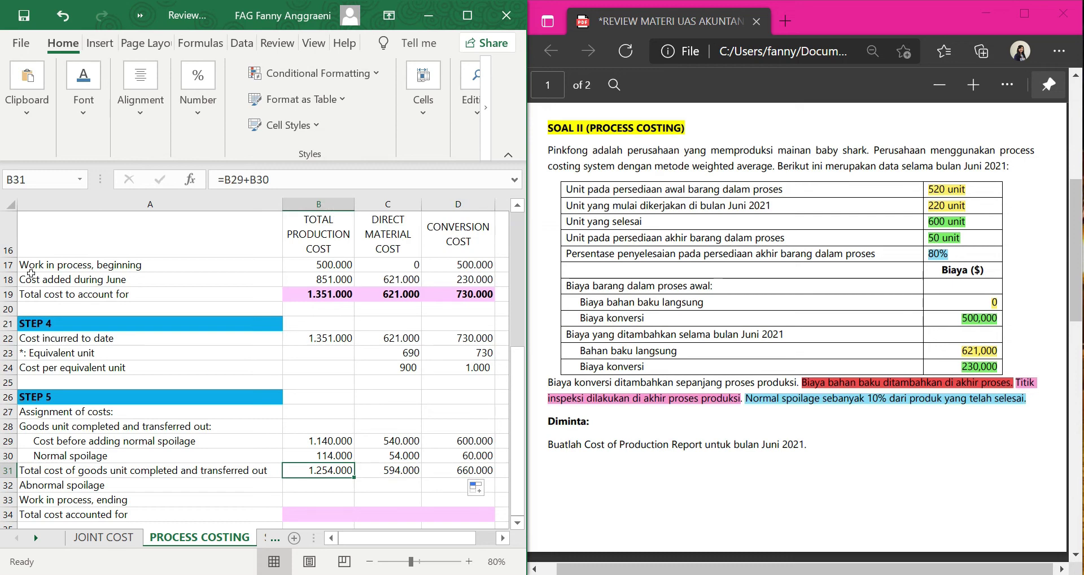
Calculate the direct material cost of abnormal spoilage in C32 with the formula =C10*C24
left_click(372, 486)
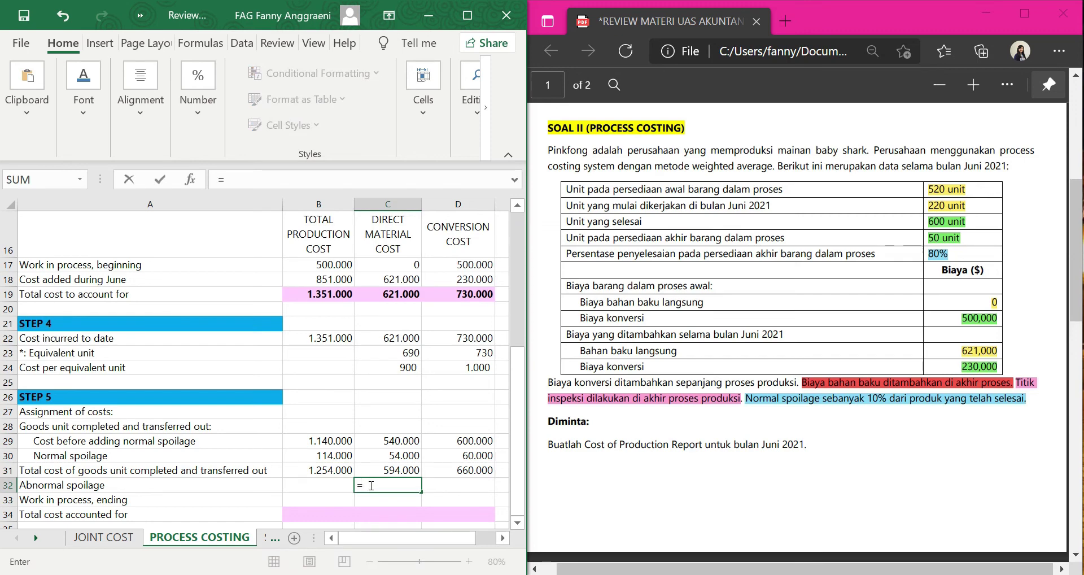
scroll(403, 386, "up", 5)
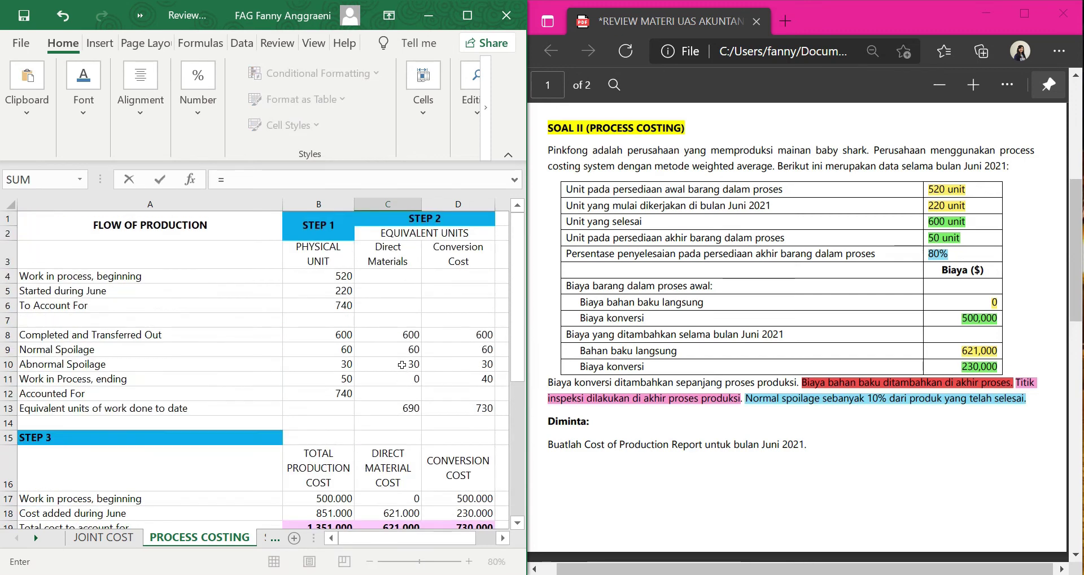
left_click(402, 365)
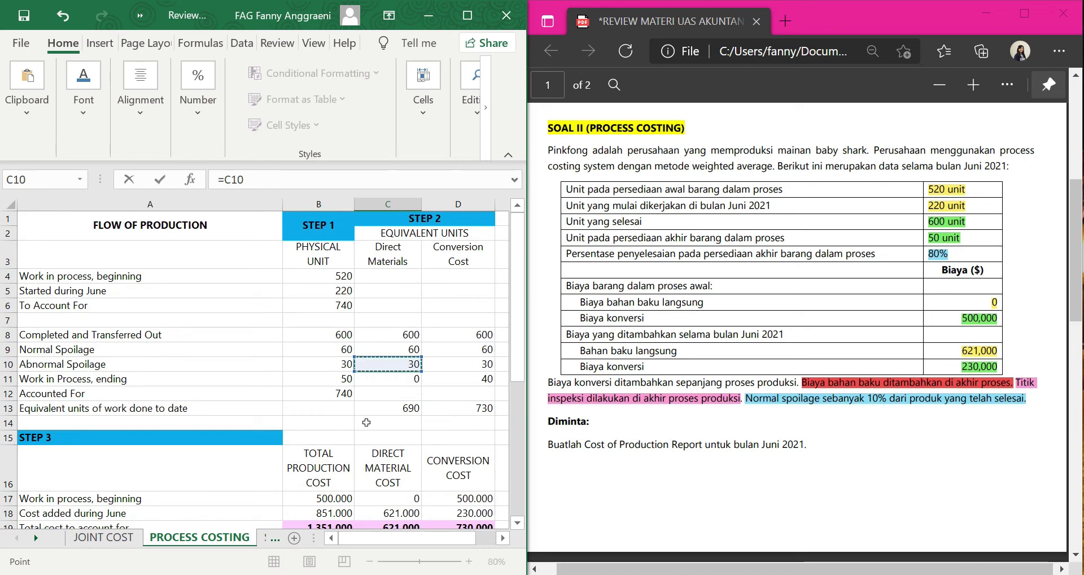
type("*")
scroll(367, 423, "down", 4)
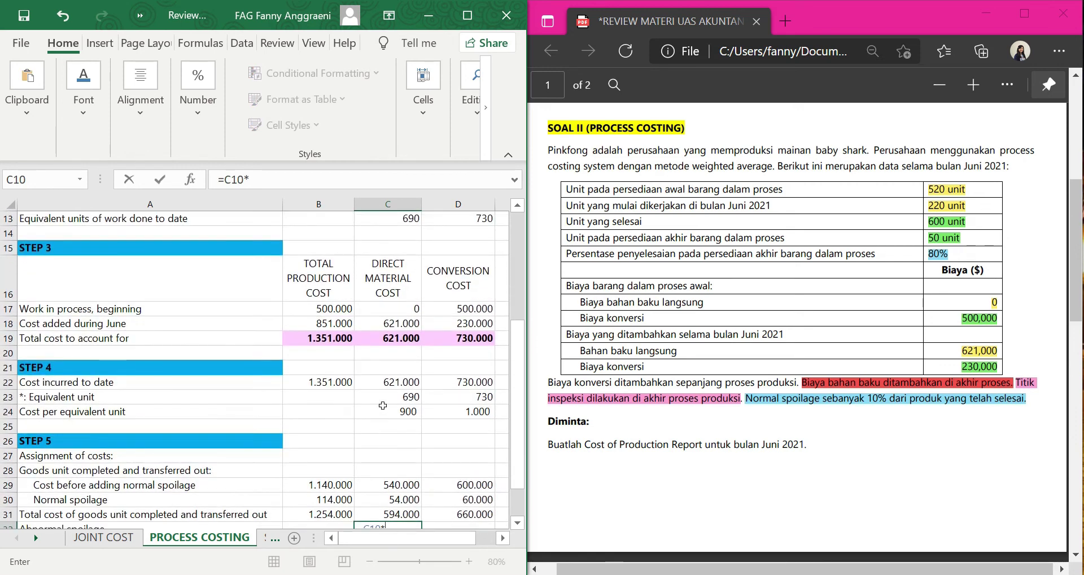
left_click(385, 409)
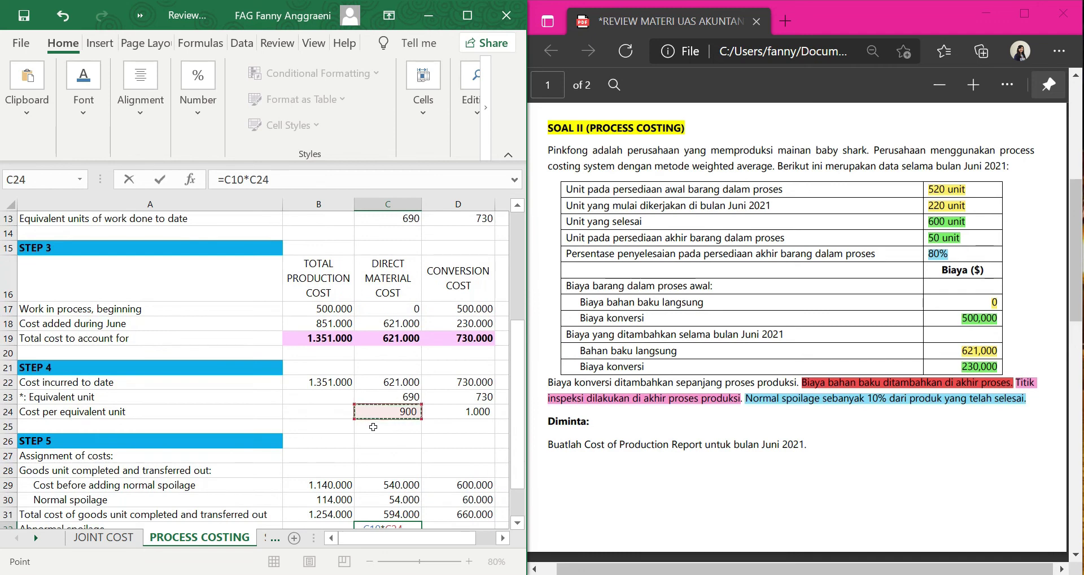
key("Return")
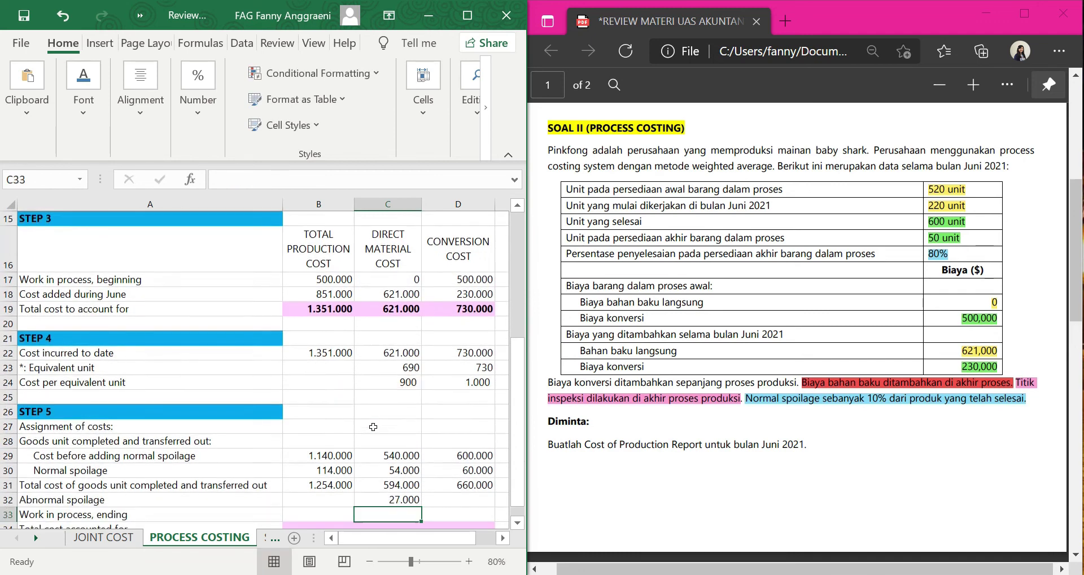
Calculate the conversion cost of abnormal spoilage in D32 with the formula =D10*D24
left_click(441, 498)
type("=")
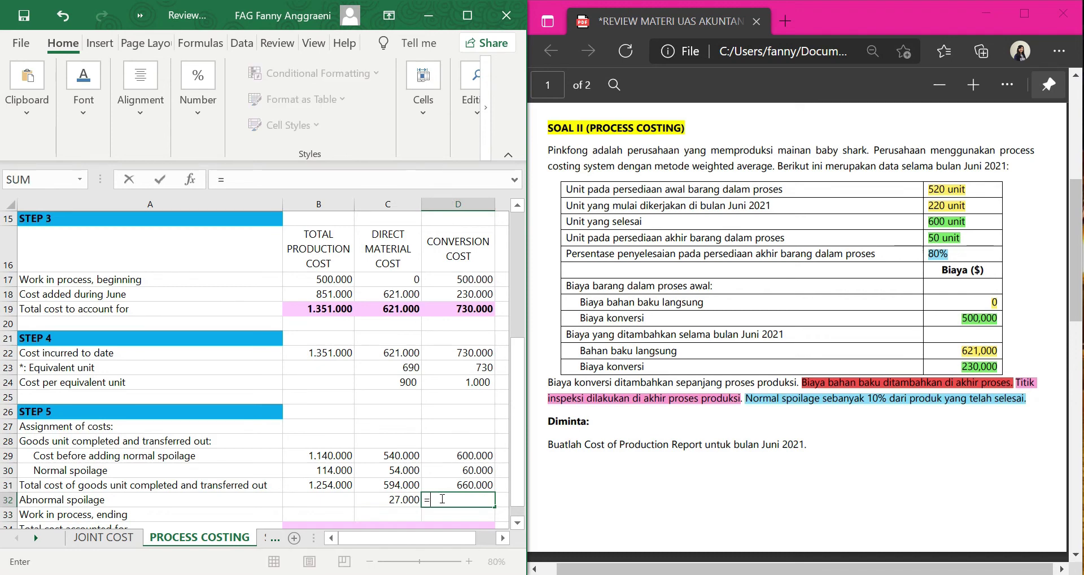
scroll(443, 499, "up", 5)
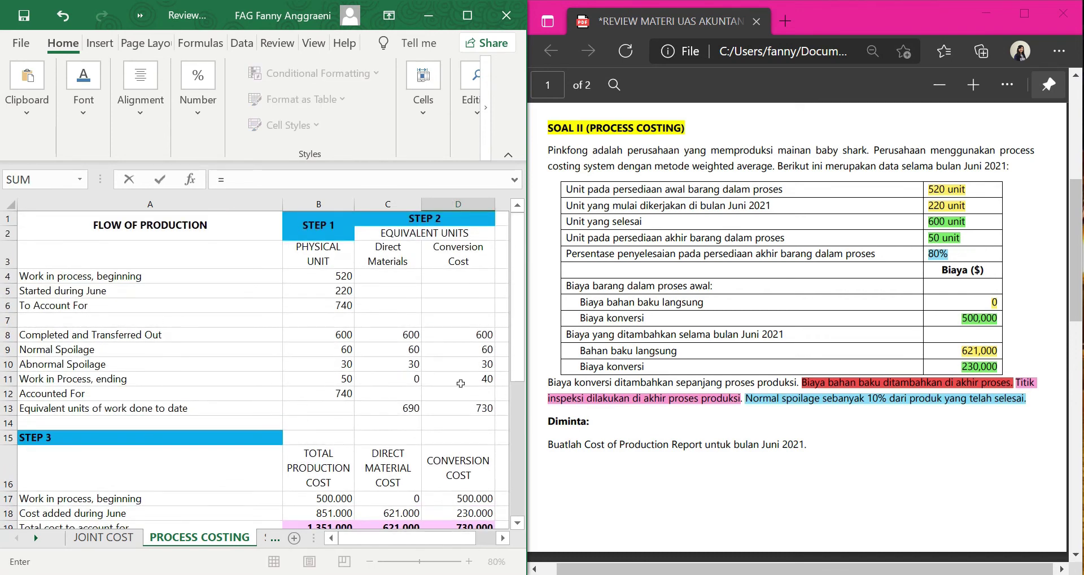
left_click(473, 360)
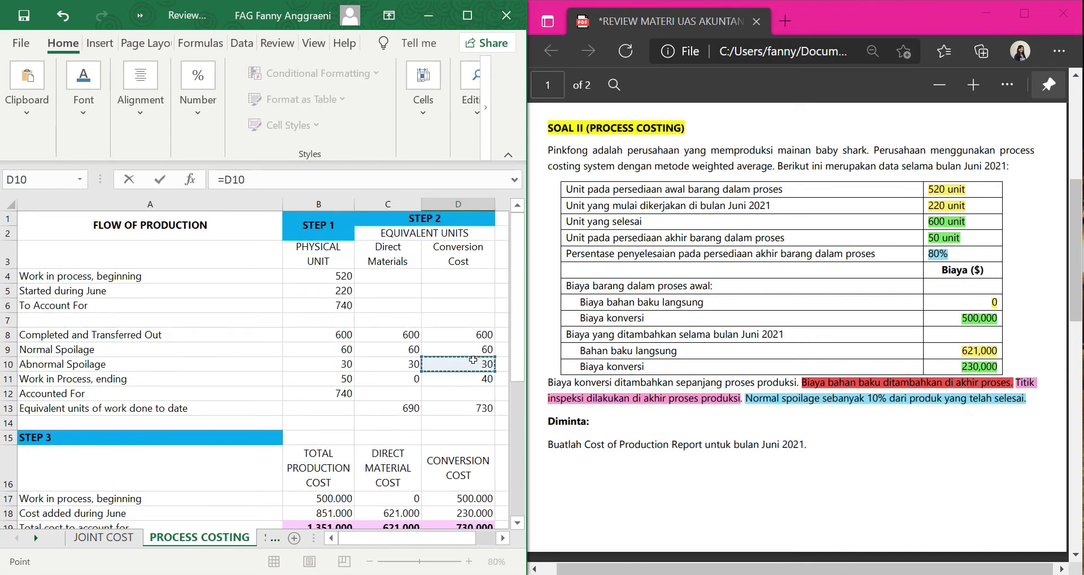
type("*")
scroll(473, 360, "down", 2)
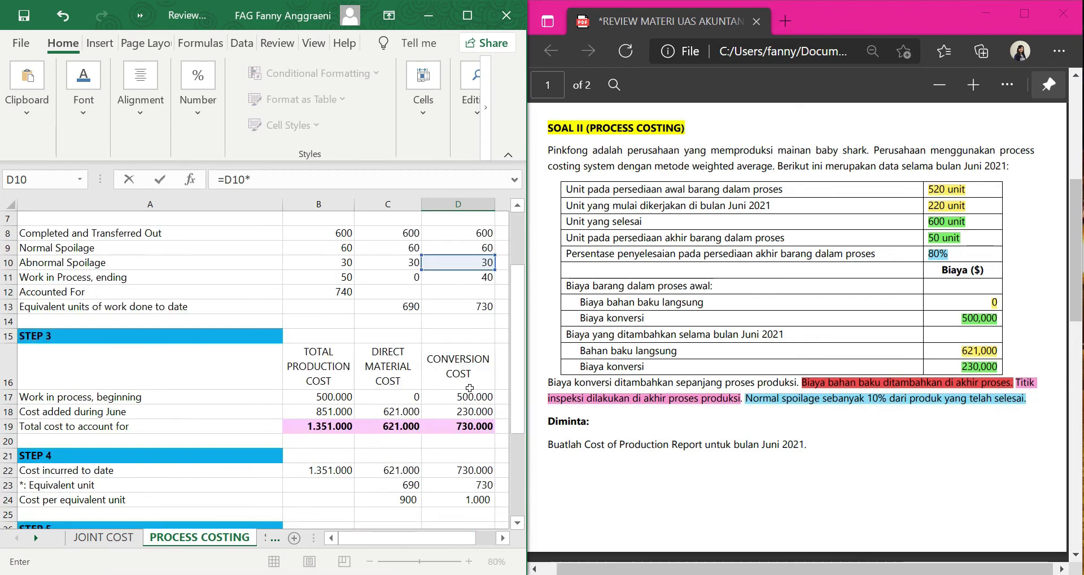
left_click(475, 497)
key("Return")
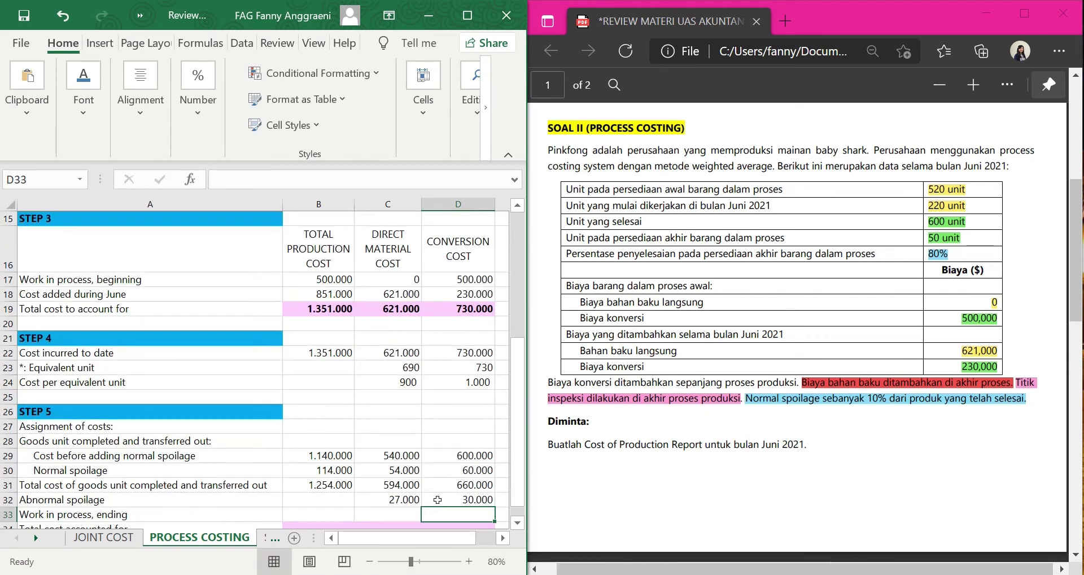
Add up the total production cost of abnormal spoilage in B32 with the formula =C32+D32
left_click(326, 496)
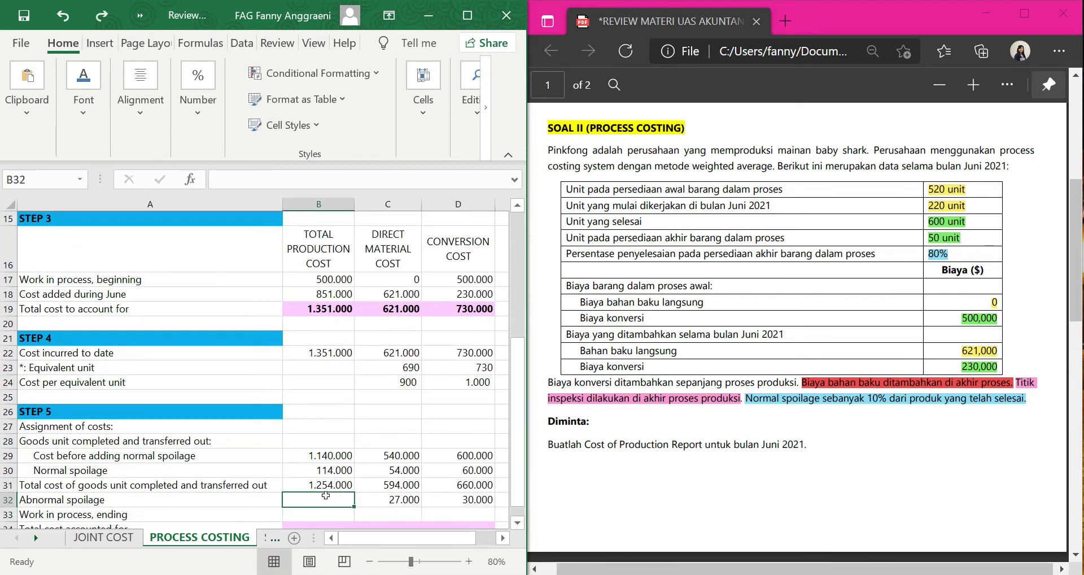
type("=")
left_click(392, 501)
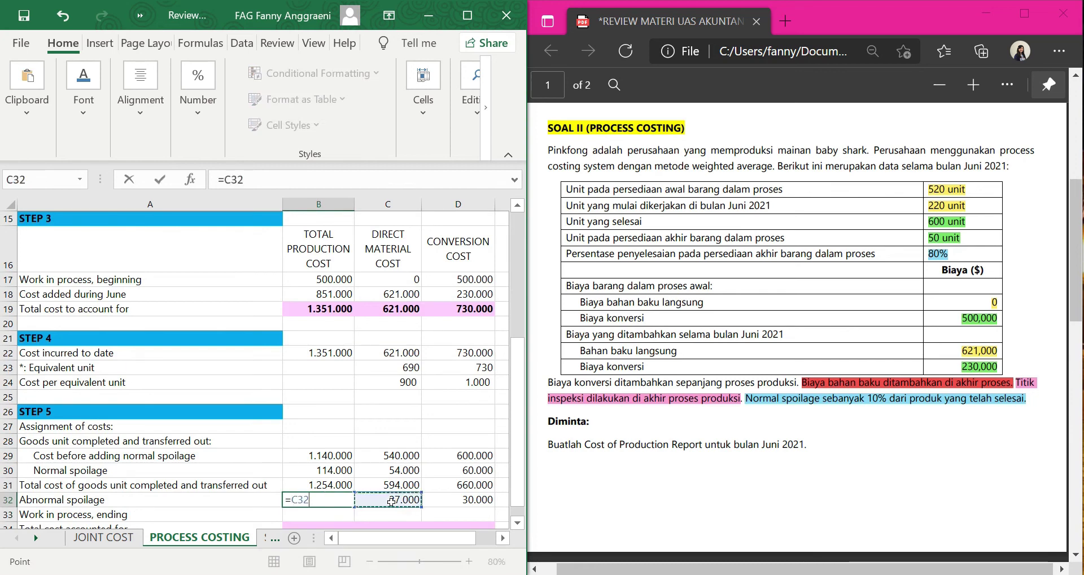
type("+")
left_click(475, 499)
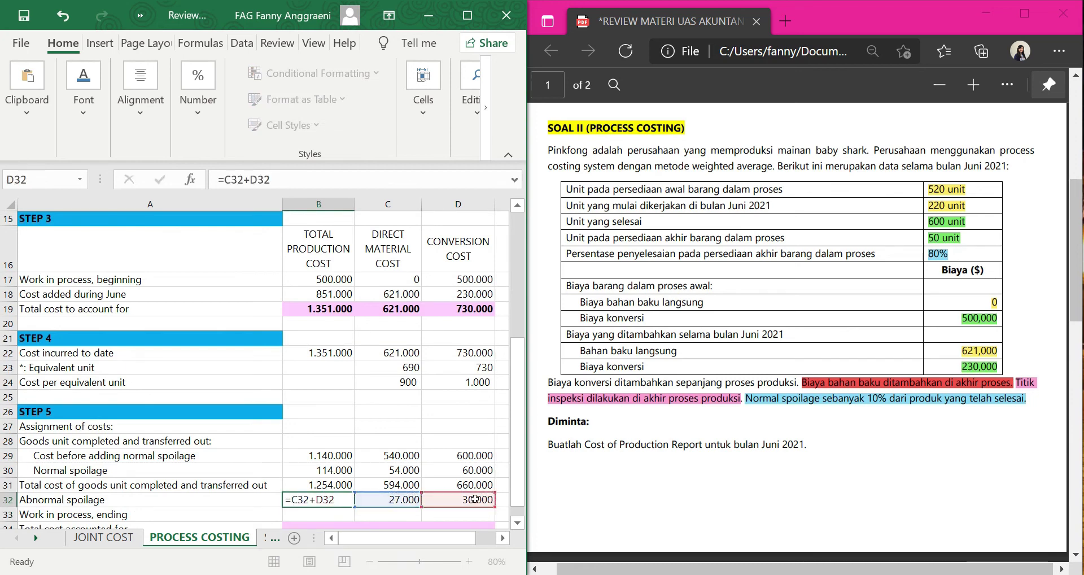
key("Return")
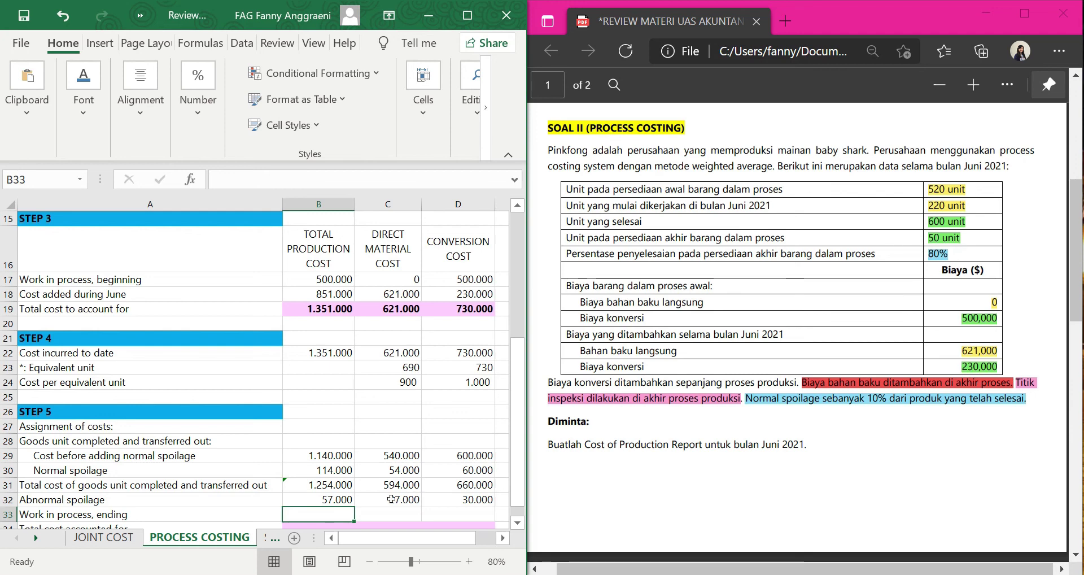
Calculate the direct material cost of ending work in process in C33 with the formula =C11*C24
left_click(376, 508)
type("=")
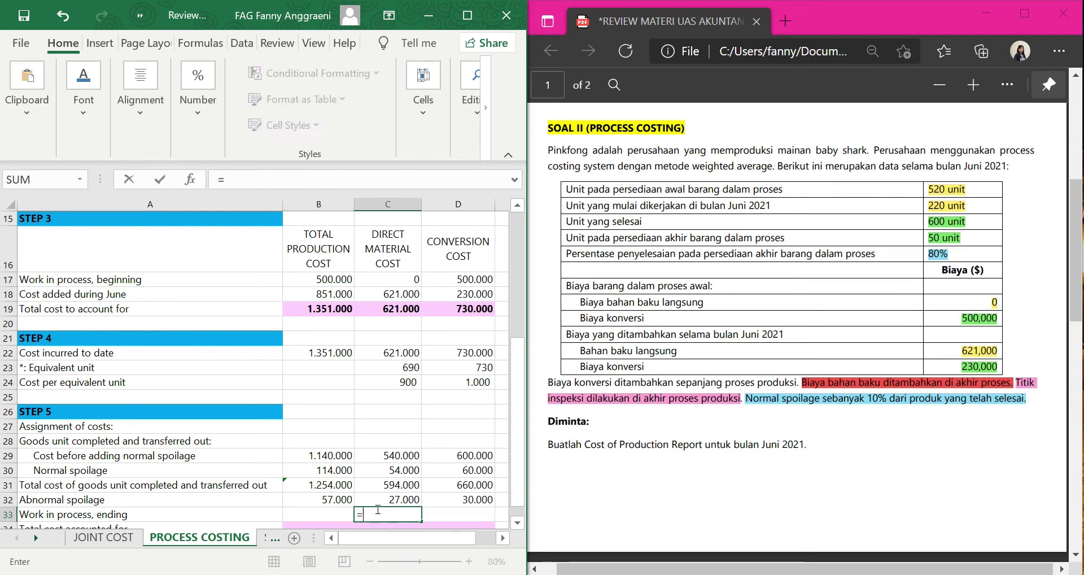
scroll(389, 461, "up", 4)
scroll(388, 461, "up", 1)
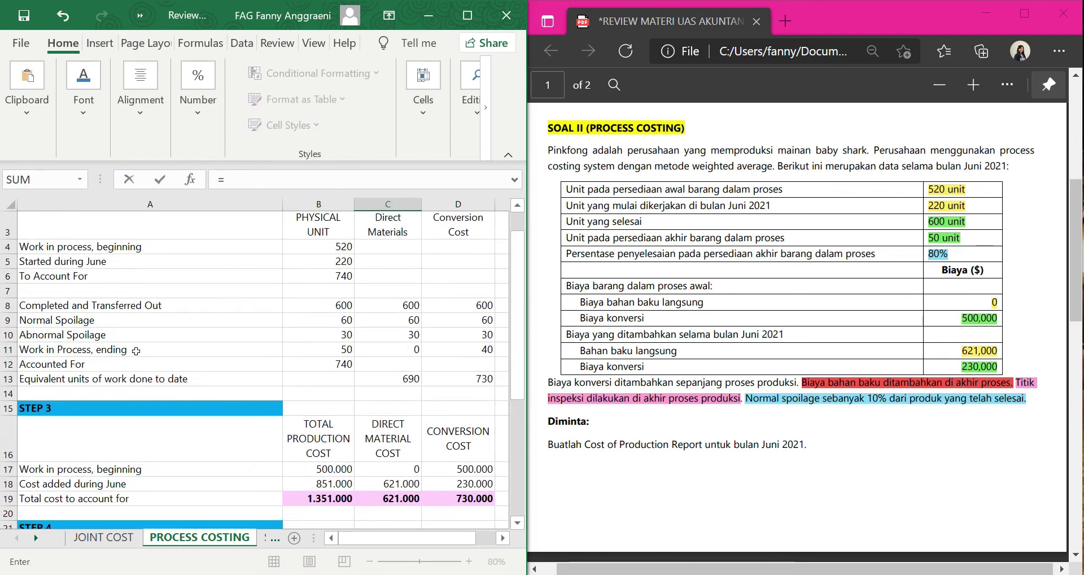
left_click(390, 352)
scroll(396, 361, "up", 1)
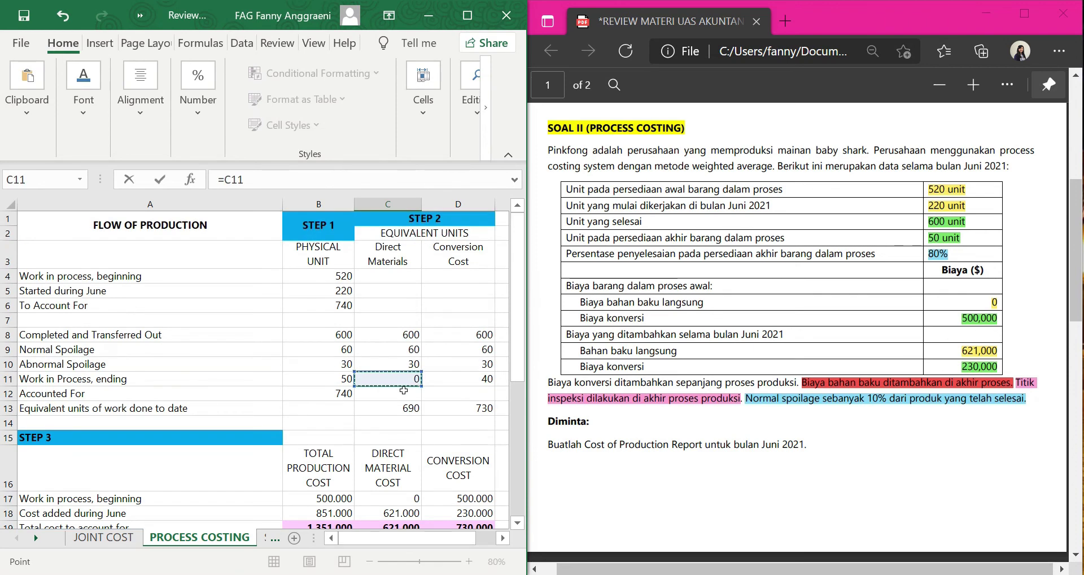
type("*")
scroll(407, 418, "down", 3)
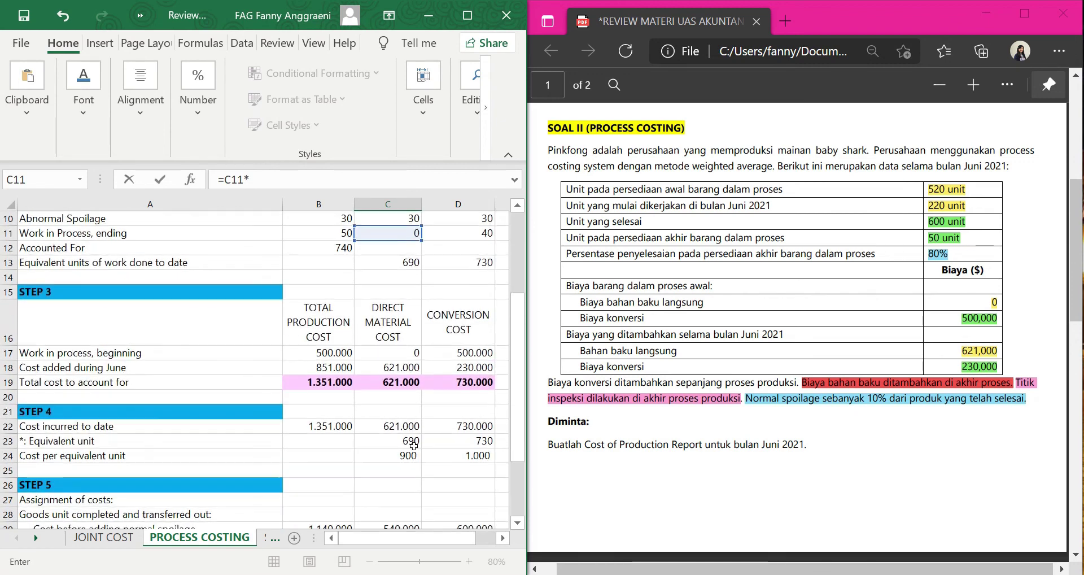
left_click(414, 454)
key("Tab")
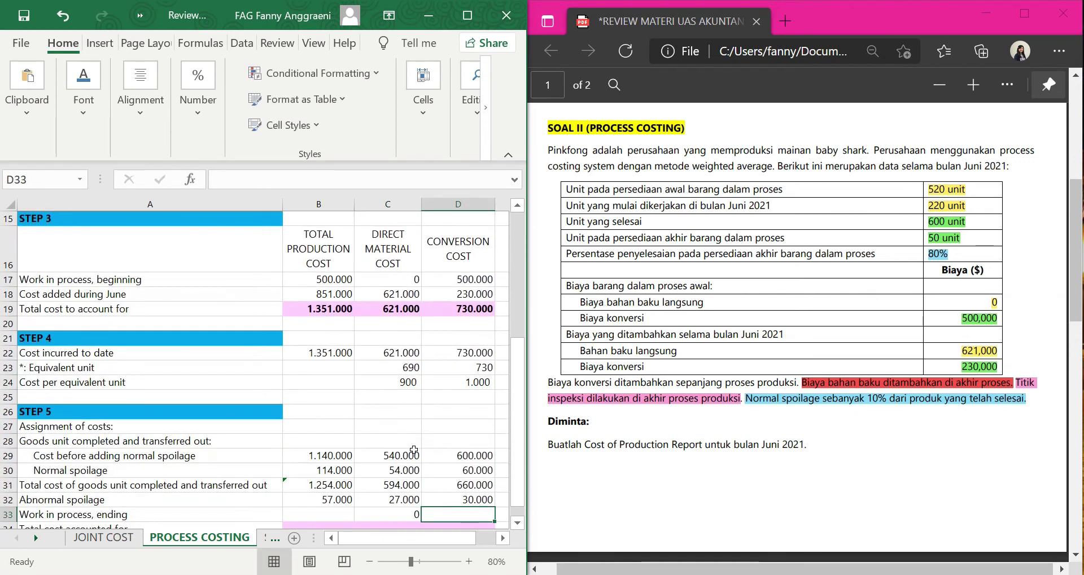
Calculate the conversion cost of ending work in process in D33 with the formula =D11*D24
type("=")
scroll(414, 450, "up", 4)
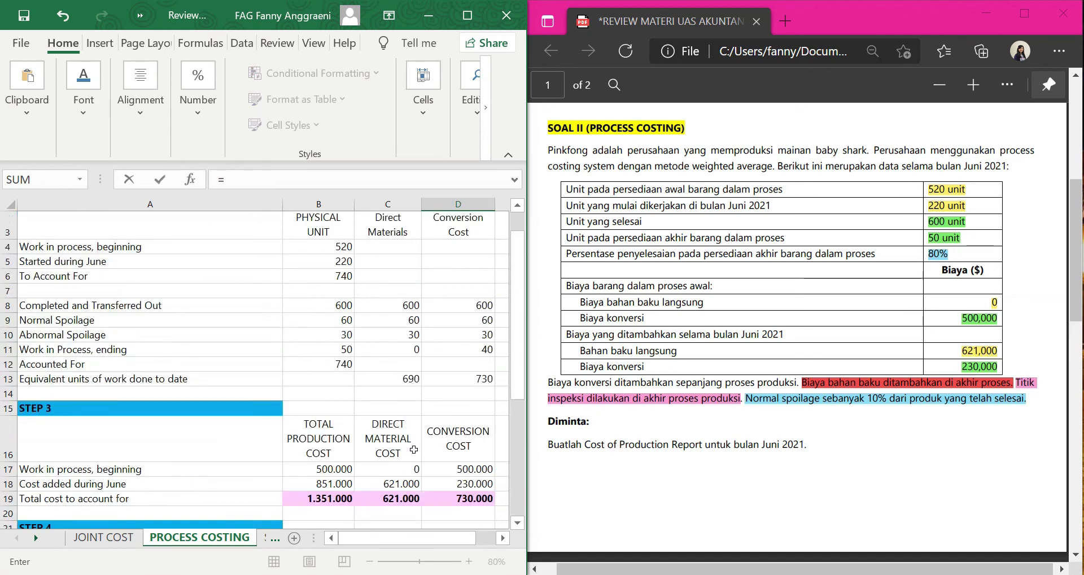
left_click(481, 351)
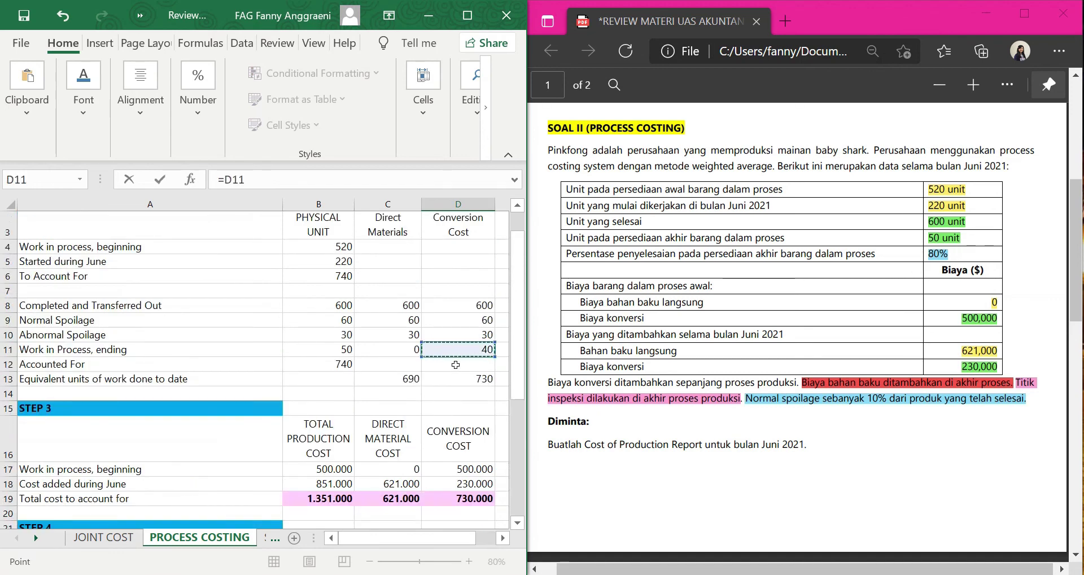
type("*")
scroll(463, 378, "down", 3)
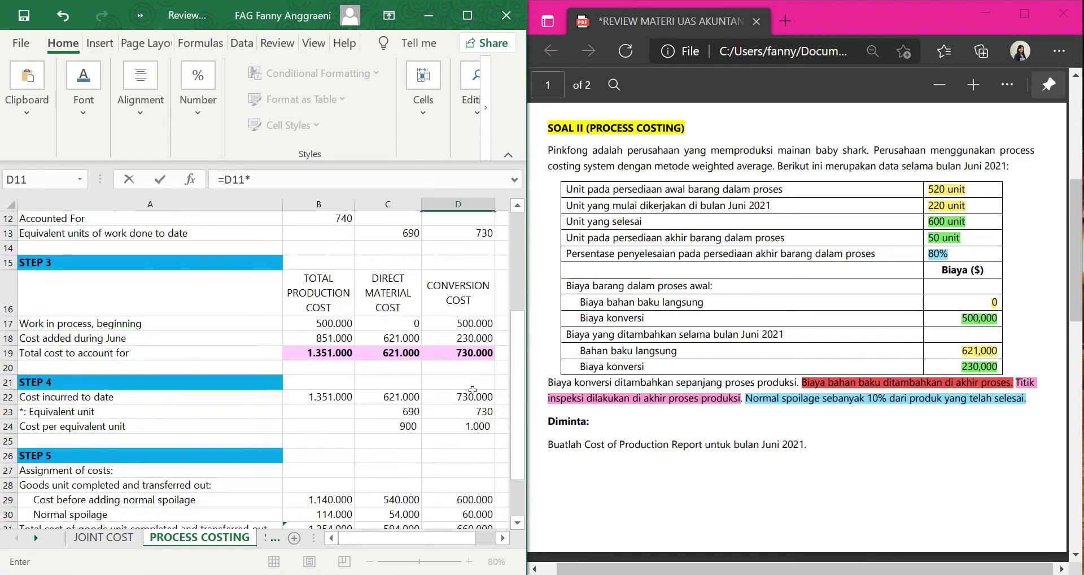
left_click(457, 423)
scroll(457, 419, "down", 3)
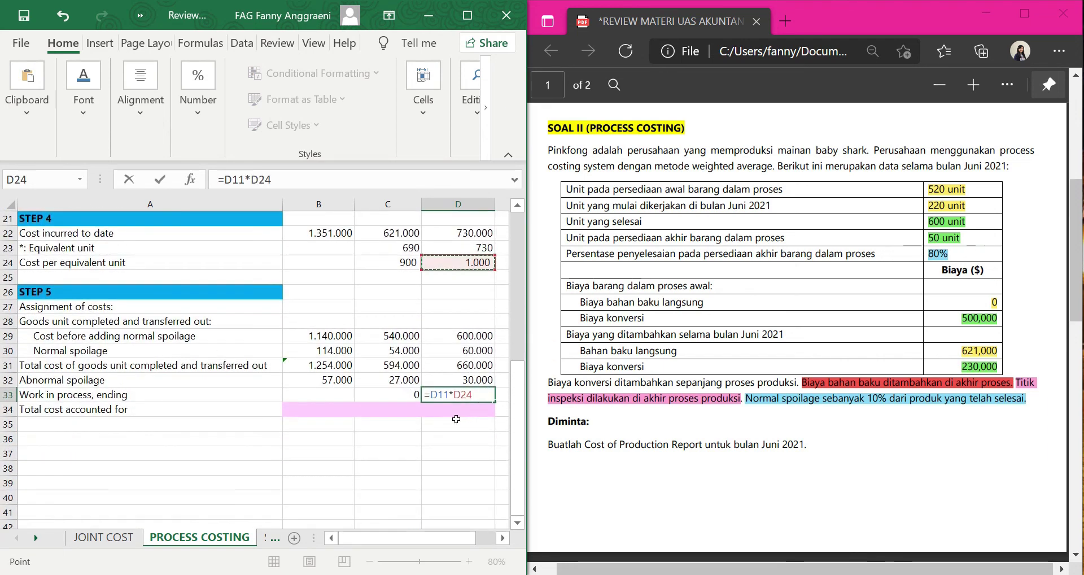
key("Return")
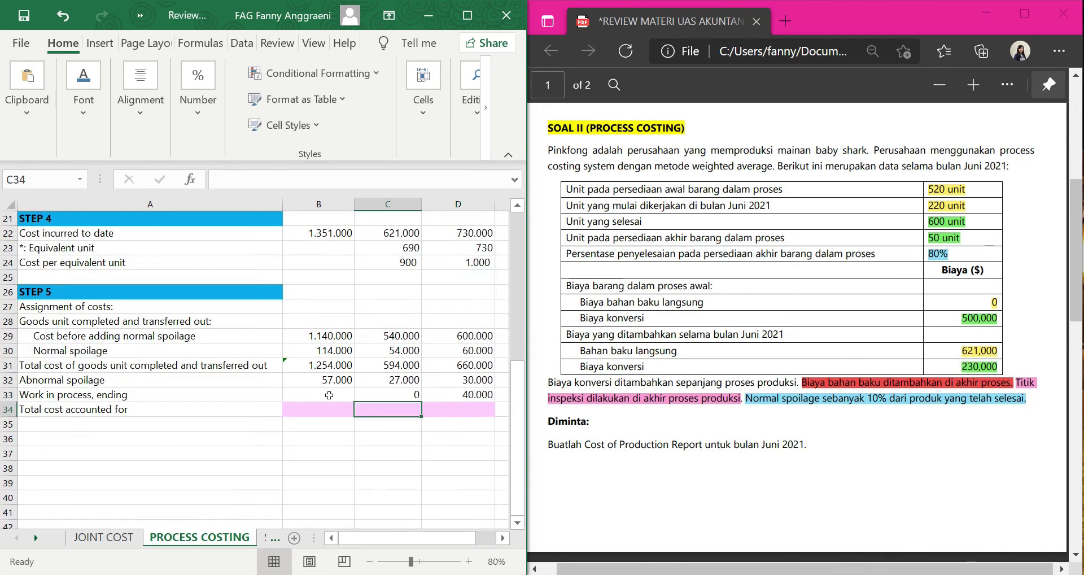
Copy the total production cost formula from B32 down to B33 for ending work in process
left_click(340, 381)
left_click_drag(354, 387, 351, 399)
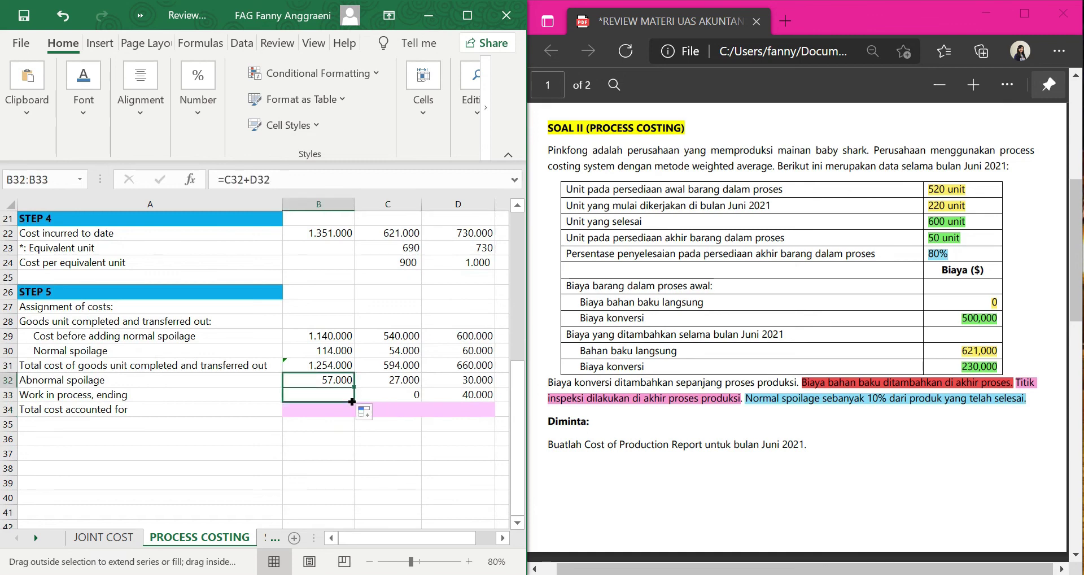
left_click(339, 394)
left_click(415, 395)
left_click(433, 395)
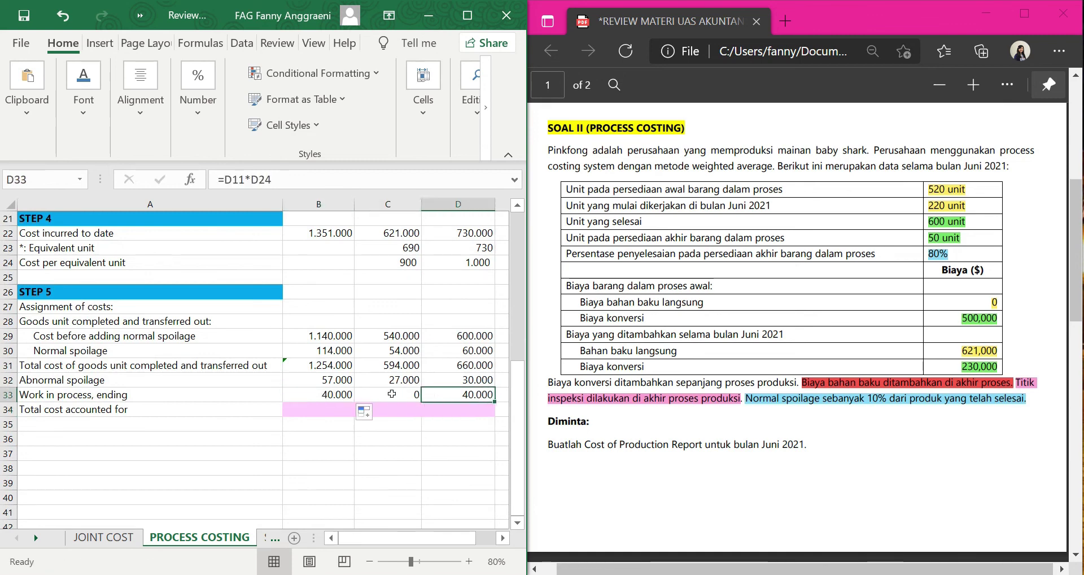
left_click(332, 393)
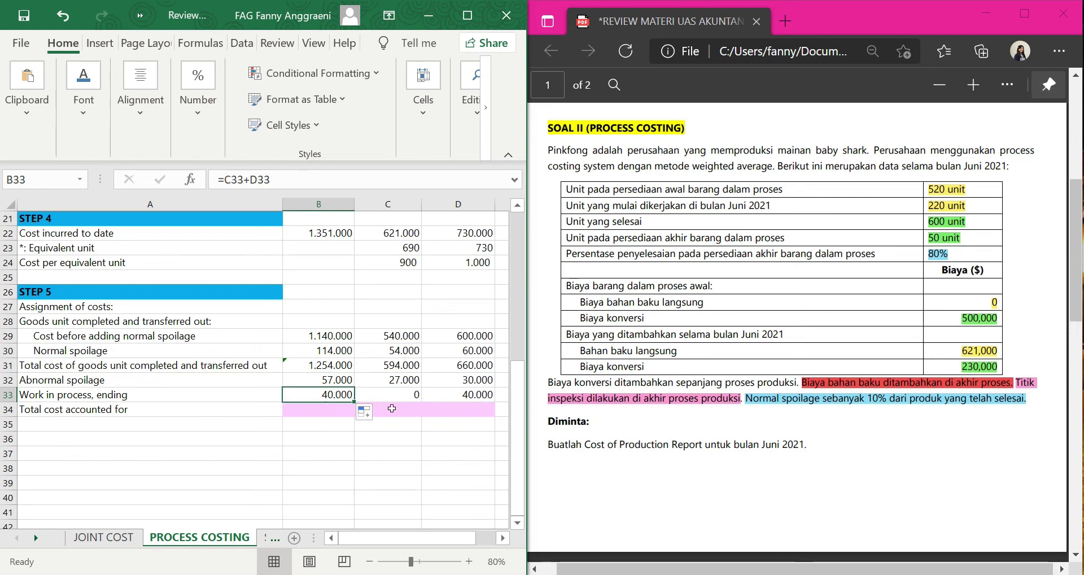
Calculate the total production cost accounted for in B34 with the formula =B31+B32+B33
left_click(332, 410)
type("=")
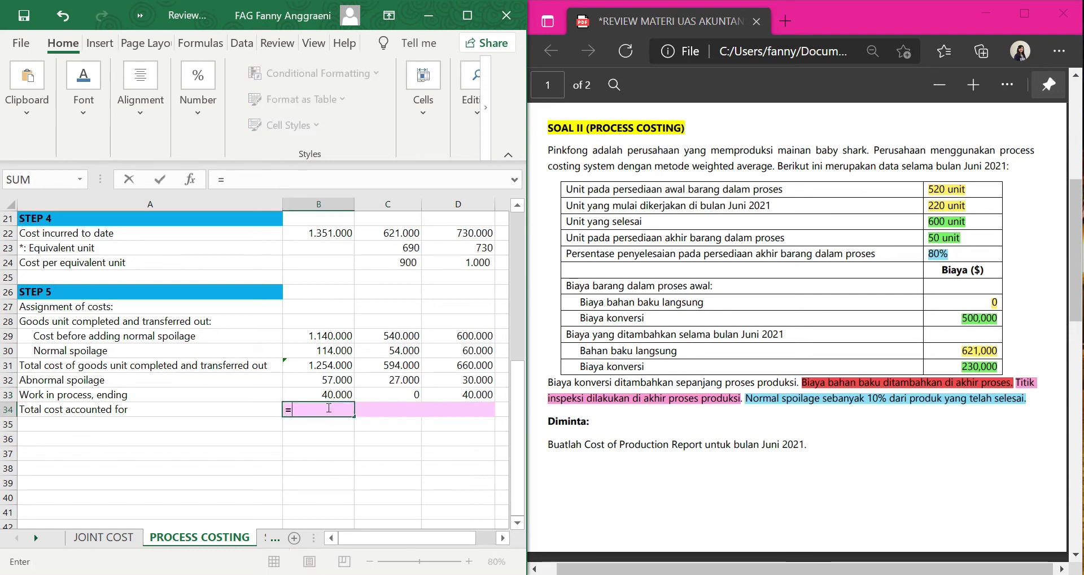
left_click(318, 367)
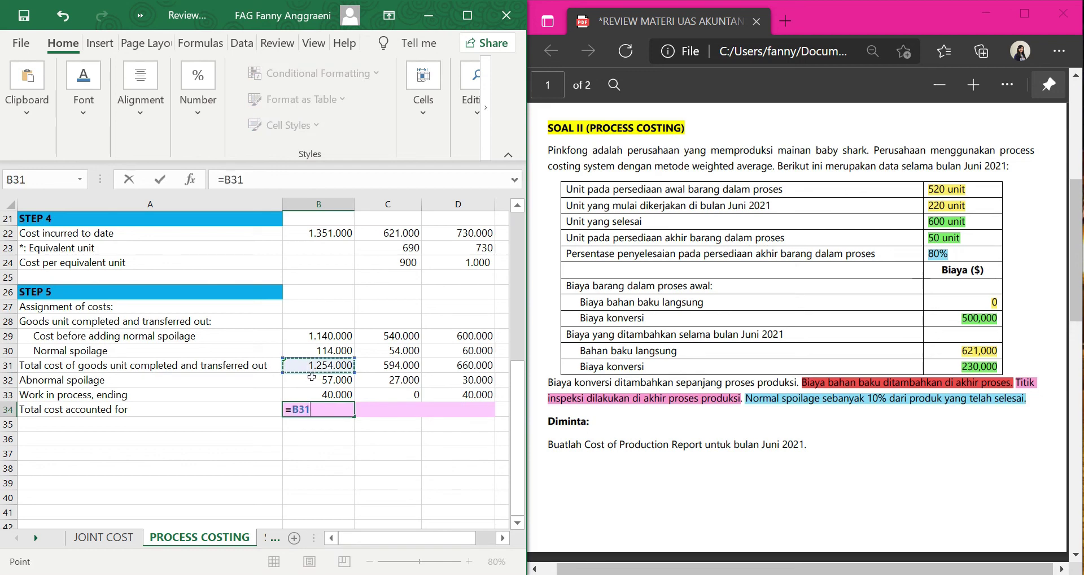
type("+")
left_click(298, 379)
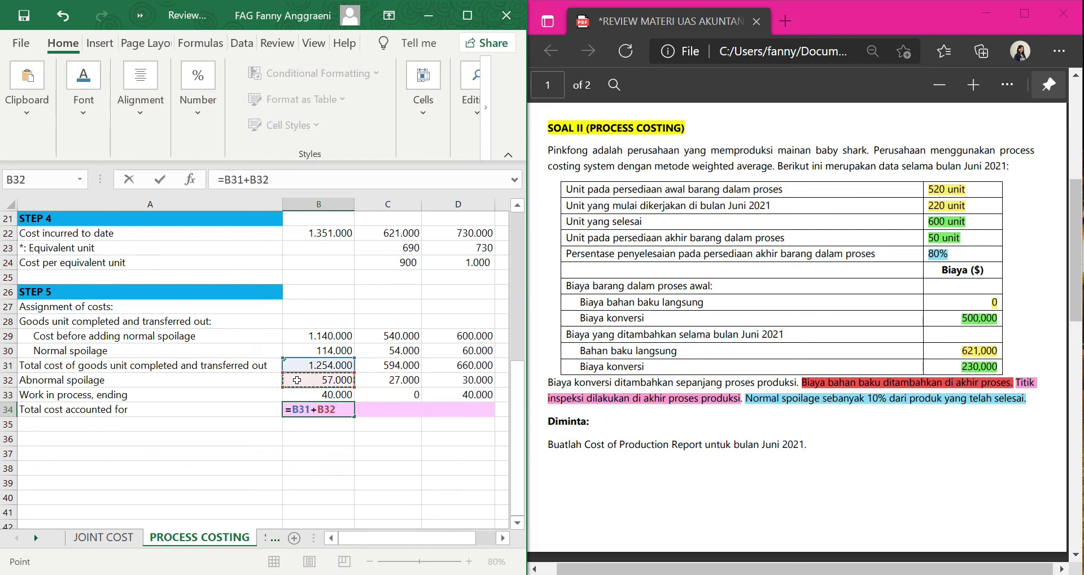
type("+")
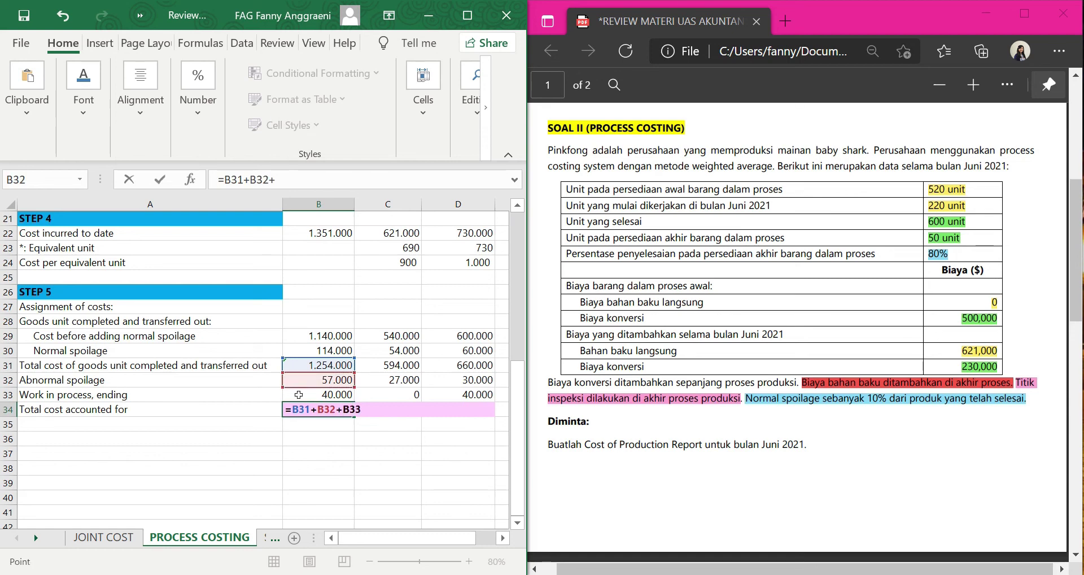
left_click(309, 398)
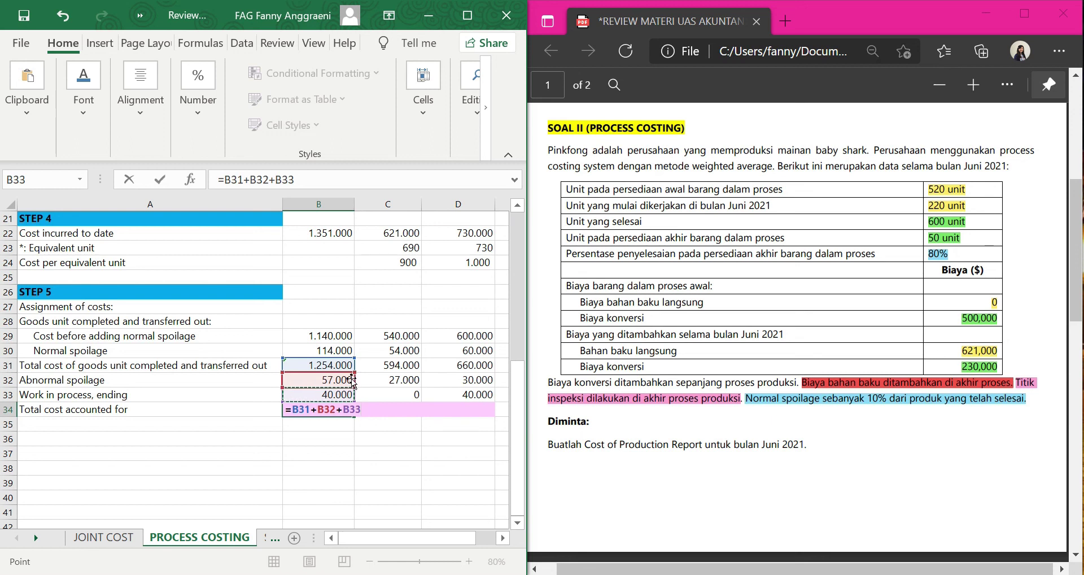
key("ctrl+Return")
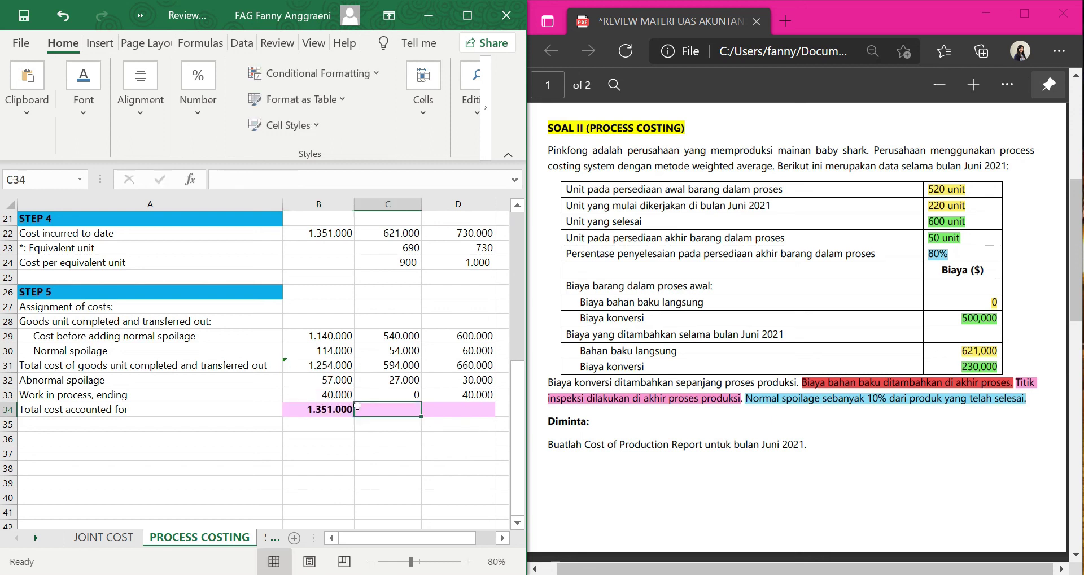
Copy the total cost accounted for formula from B34 across to C34 and D34 and check the copied formulas
left_click_drag(354, 416, 487, 417)
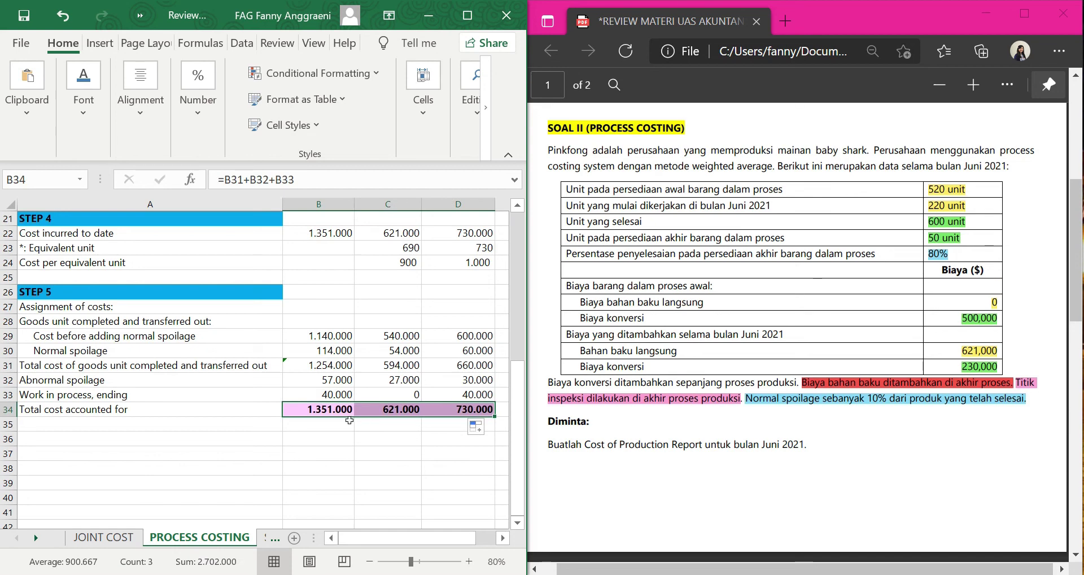
scroll(374, 453, "up", 1)
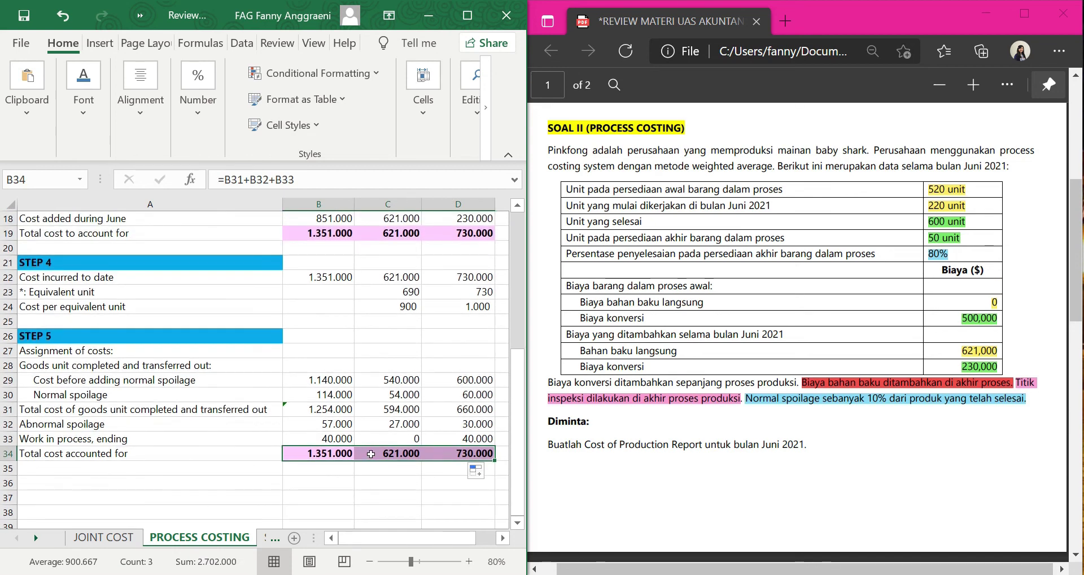
left_click(394, 451)
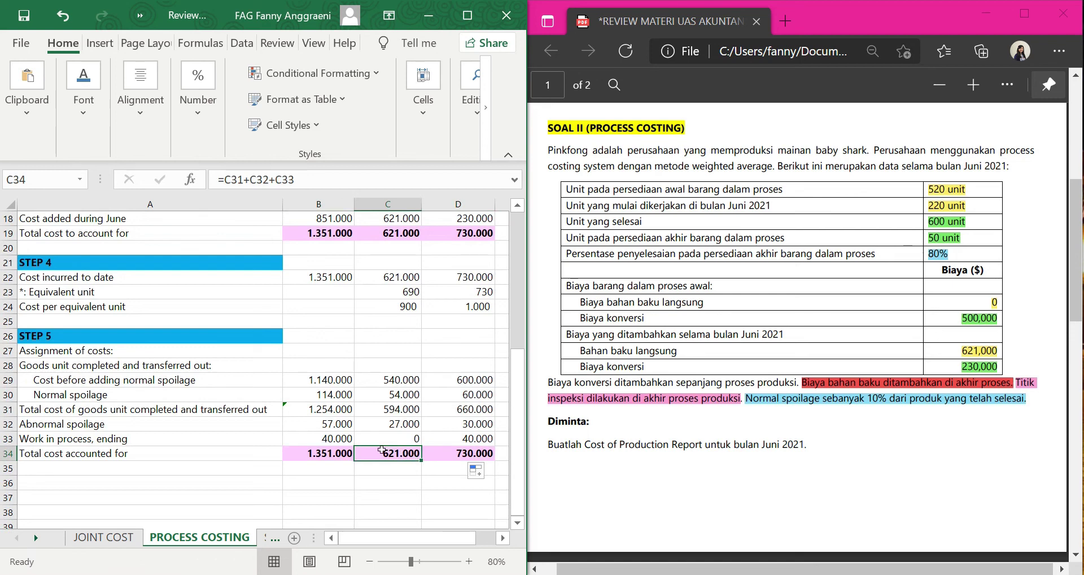
left_click(450, 451)
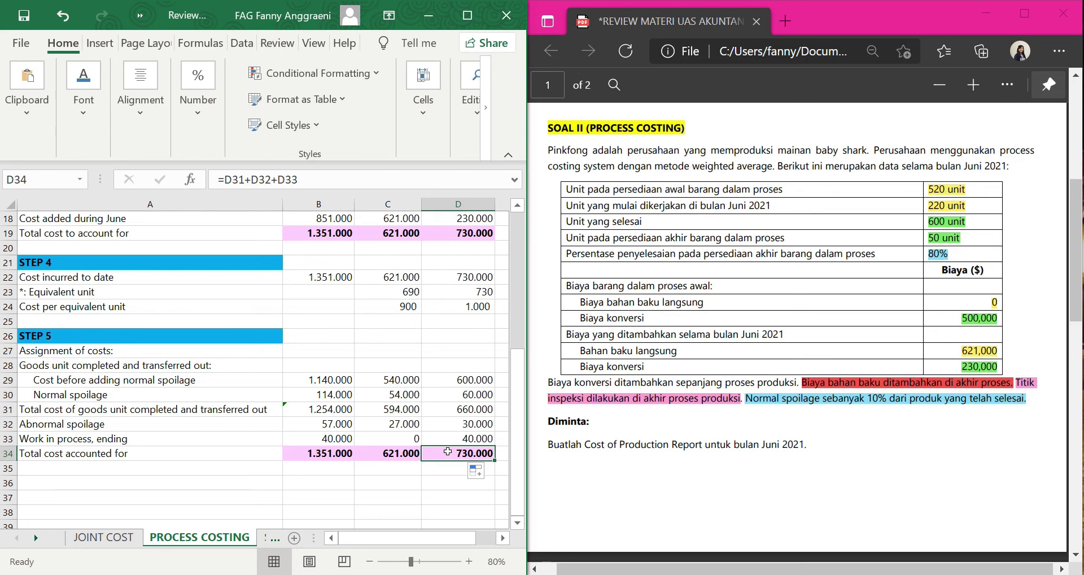
Compare the total cost accounted for in B34:D34 with the Step 3 total cost to account for in B19:D19
scroll(448, 452, "up", 1)
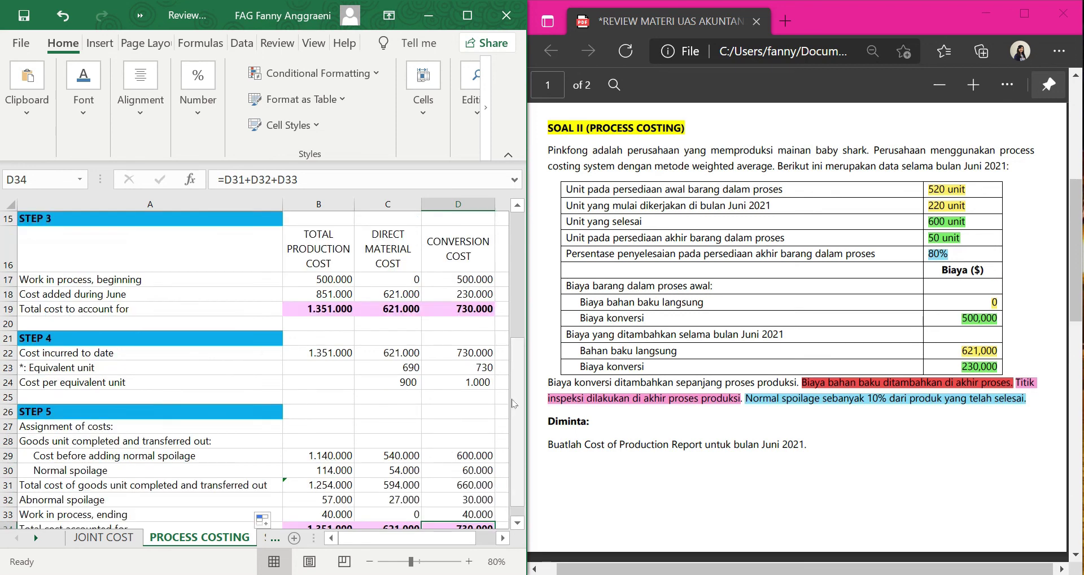
left_click_drag(518, 408, 518, 413)
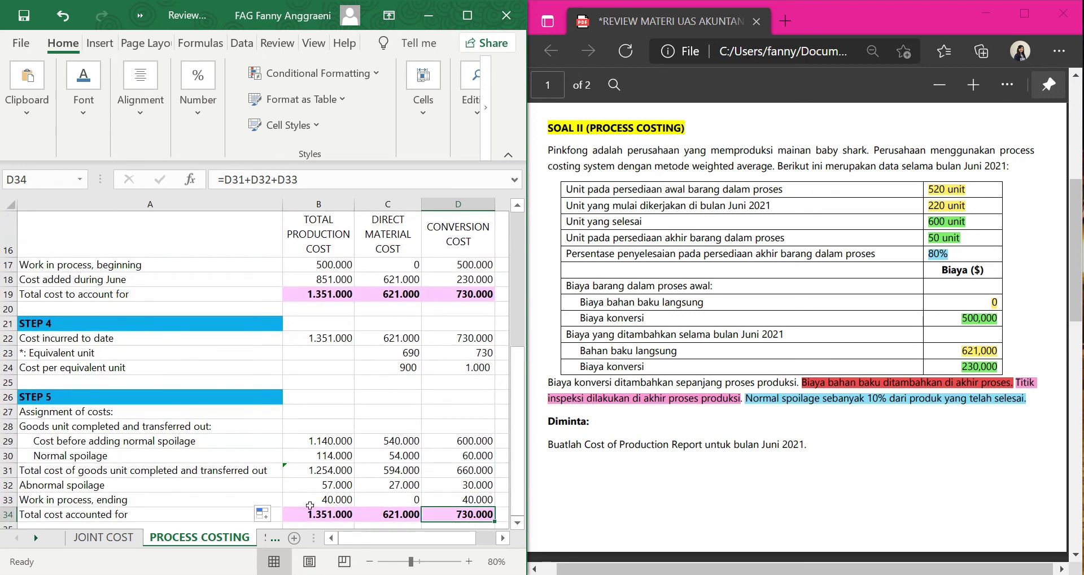
left_click_drag(306, 512, 454, 520)
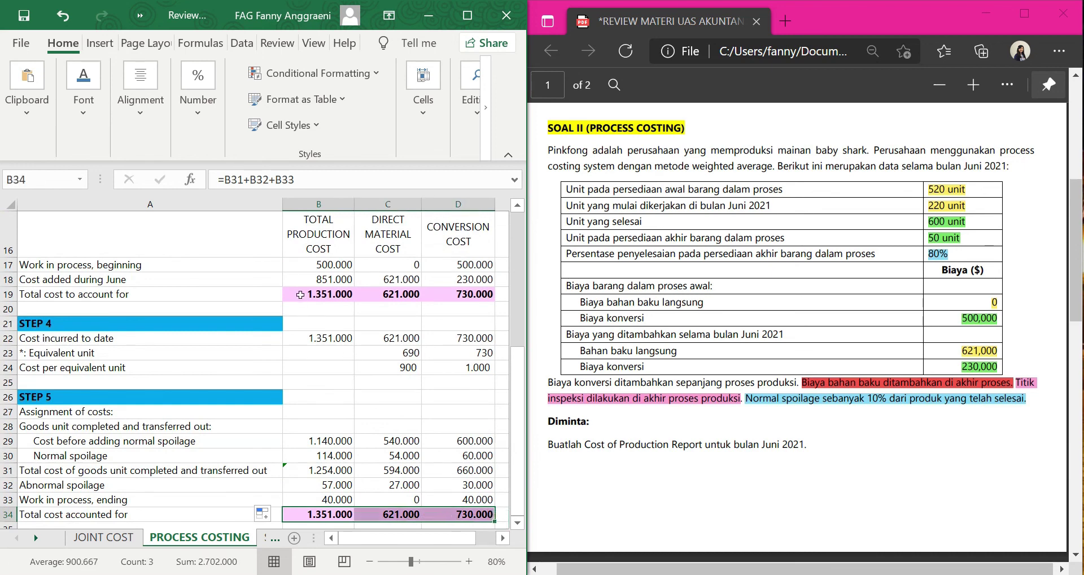
left_click_drag(300, 294, 478, 290)
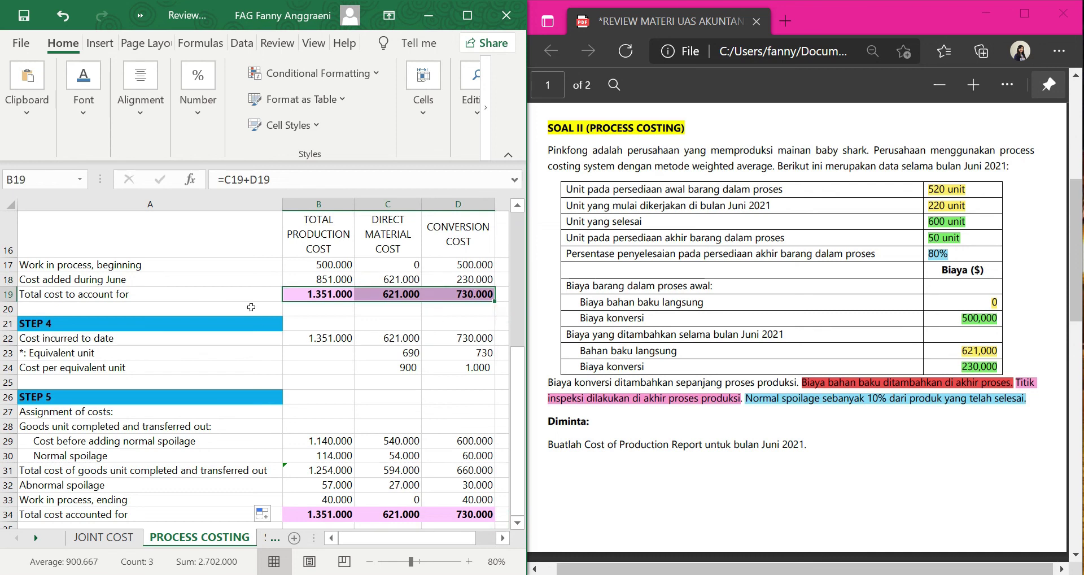